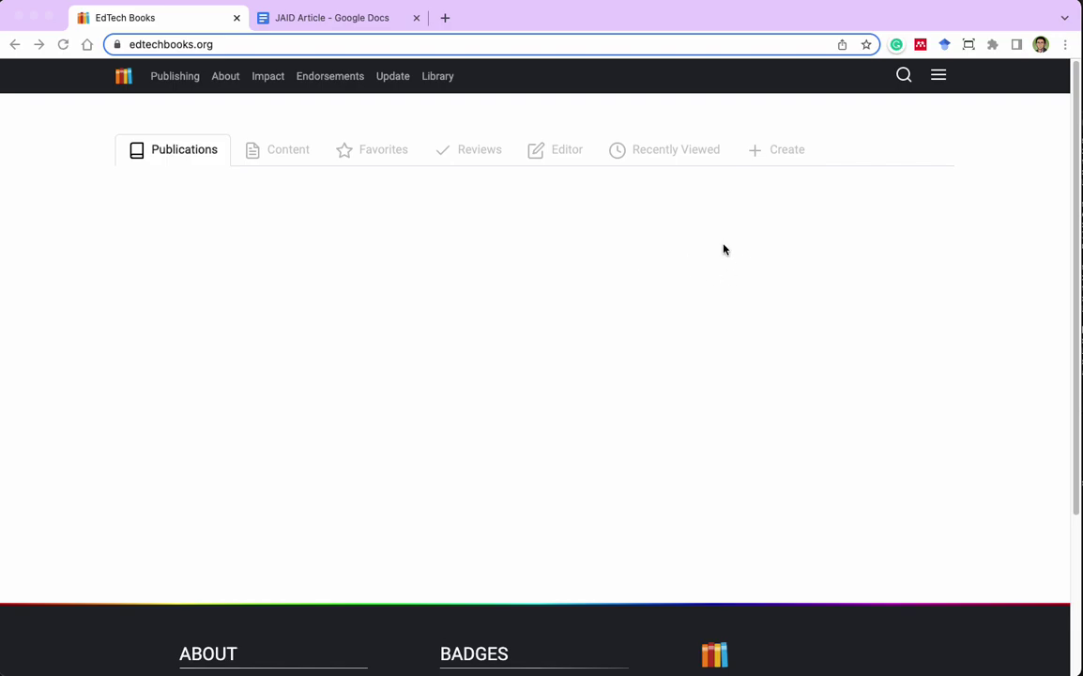
# Create a new publication titled 'My Journal' with short name my_journal.
pyautogui.click(771, 156)
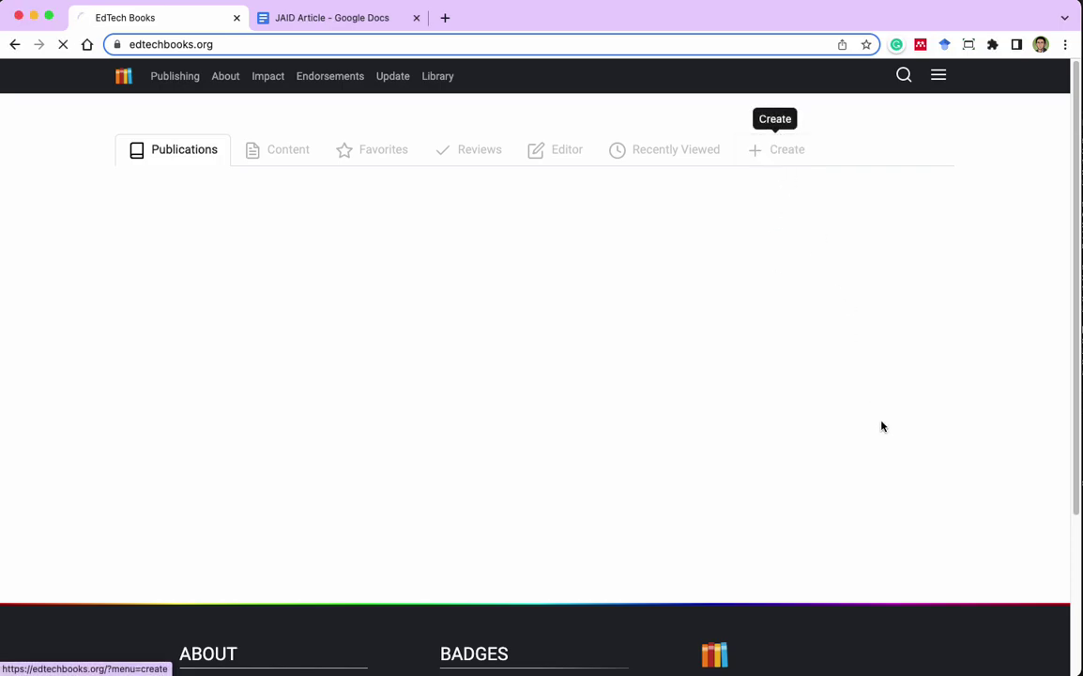
pyautogui.click(233, 278)
pyautogui.write('My Journal')
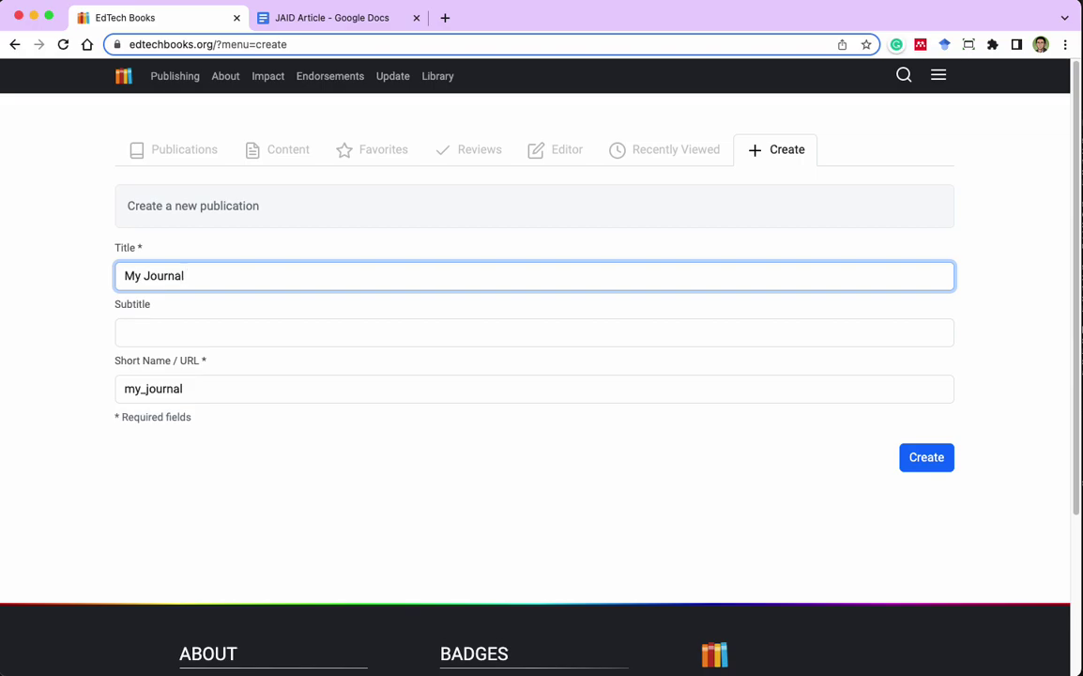
pyautogui.click(923, 462)
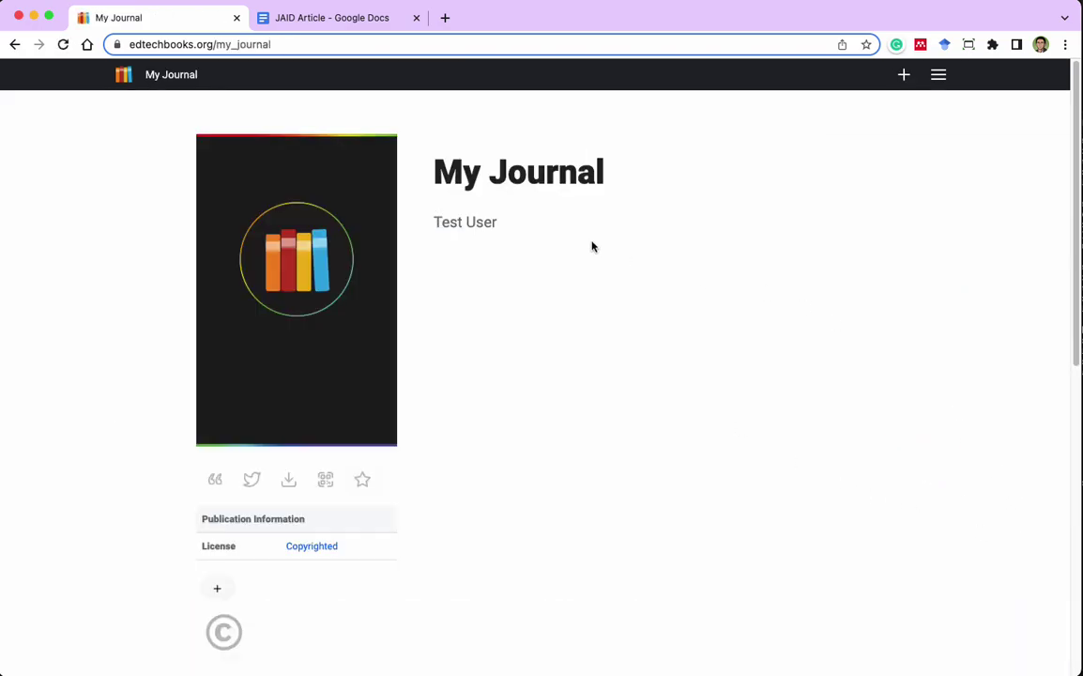
# Open My Journal and switch on Allow Public Submissions in its Authorship settings.
pyautogui.click(123, 75)
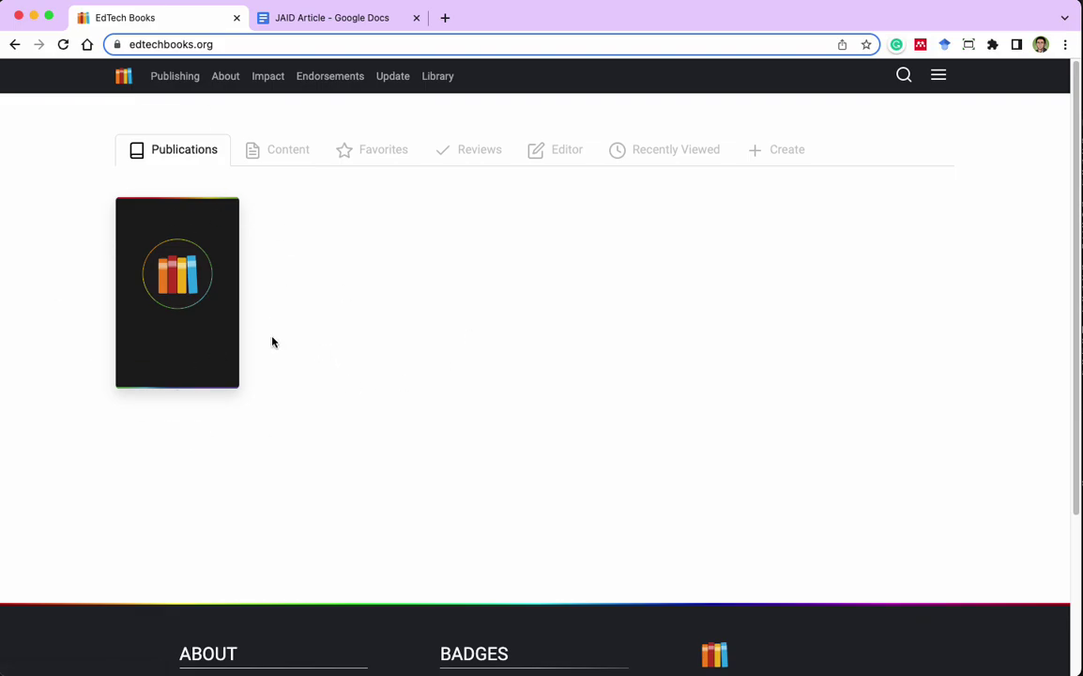
pyautogui.click(225, 346)
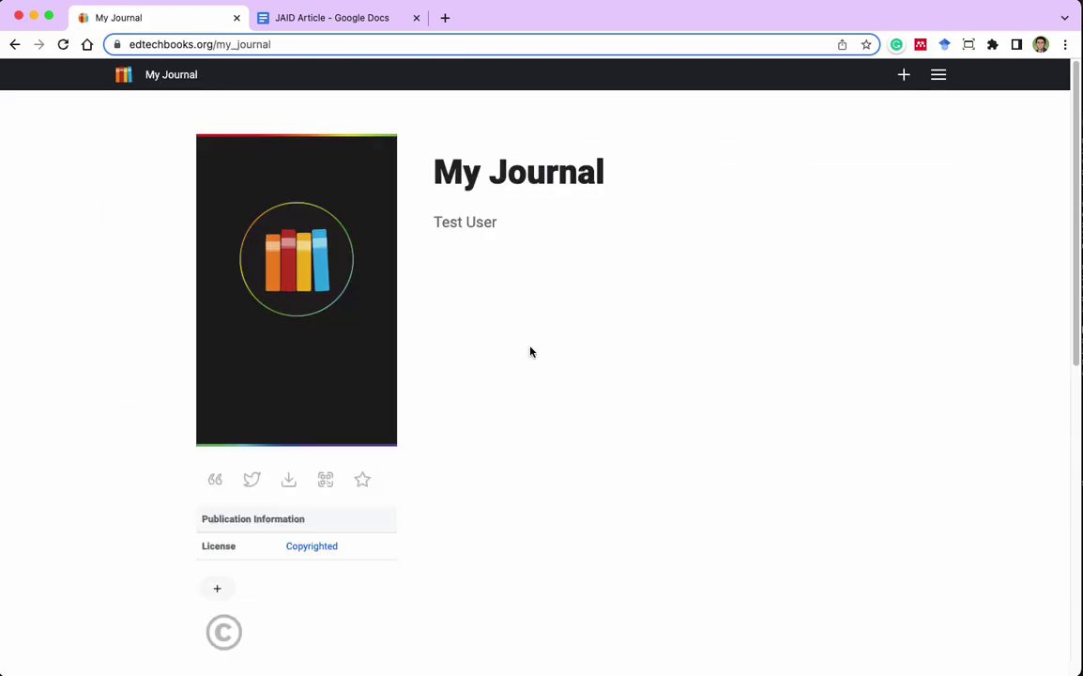
pyautogui.click(940, 73)
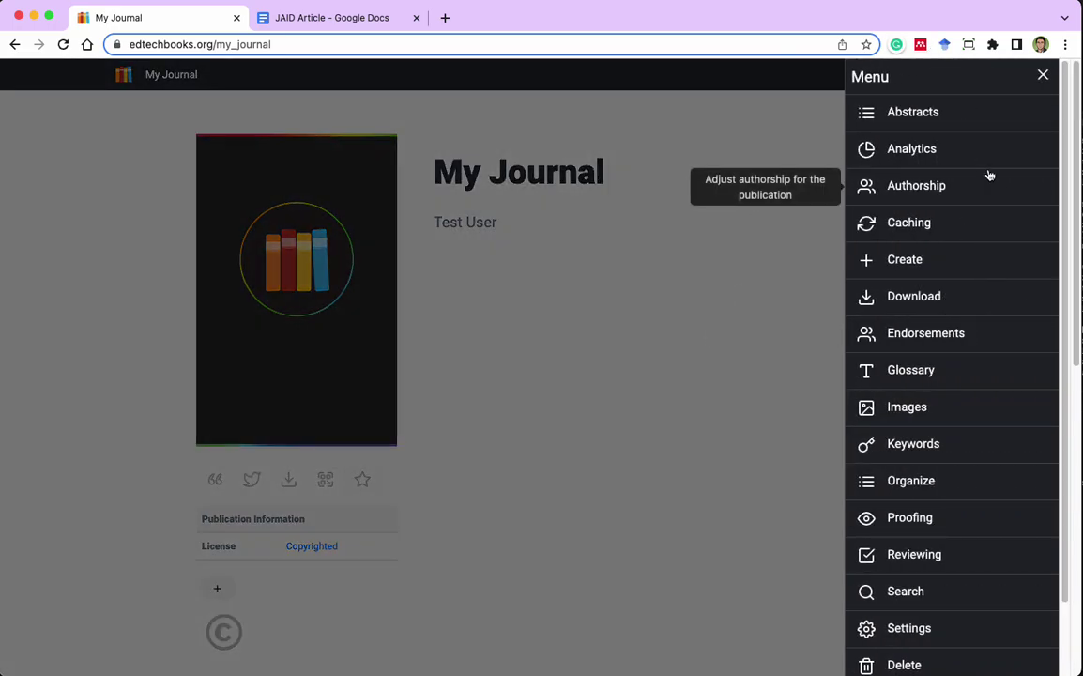
pyautogui.click(983, 186)
pyautogui.scroll(-8, 990, 242)
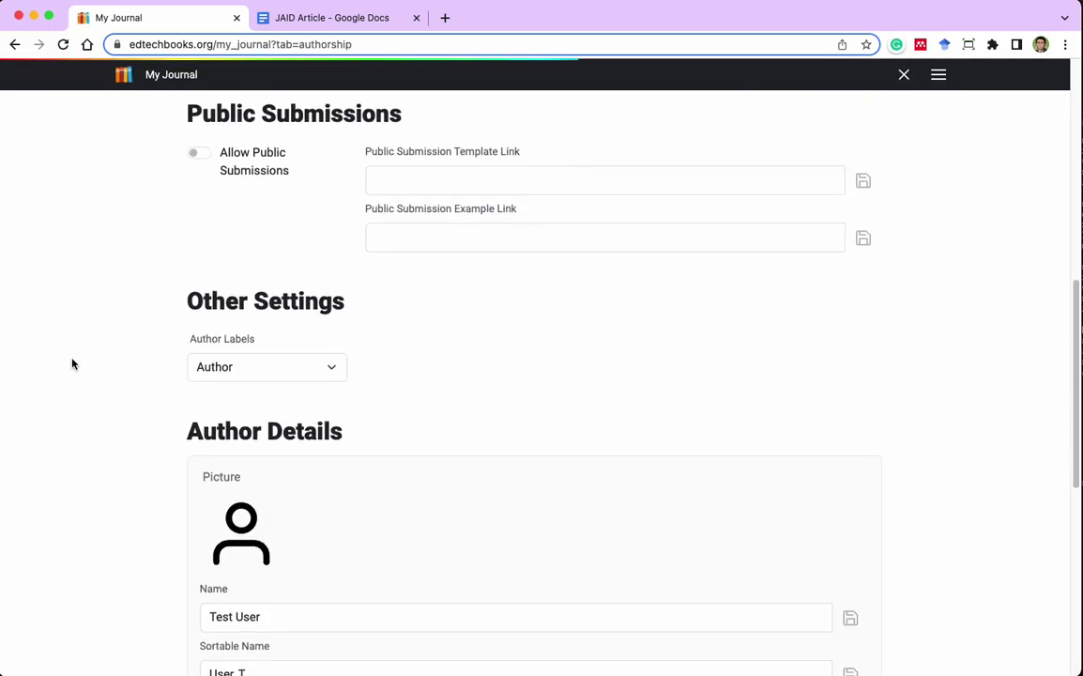
pyautogui.click(266, 160)
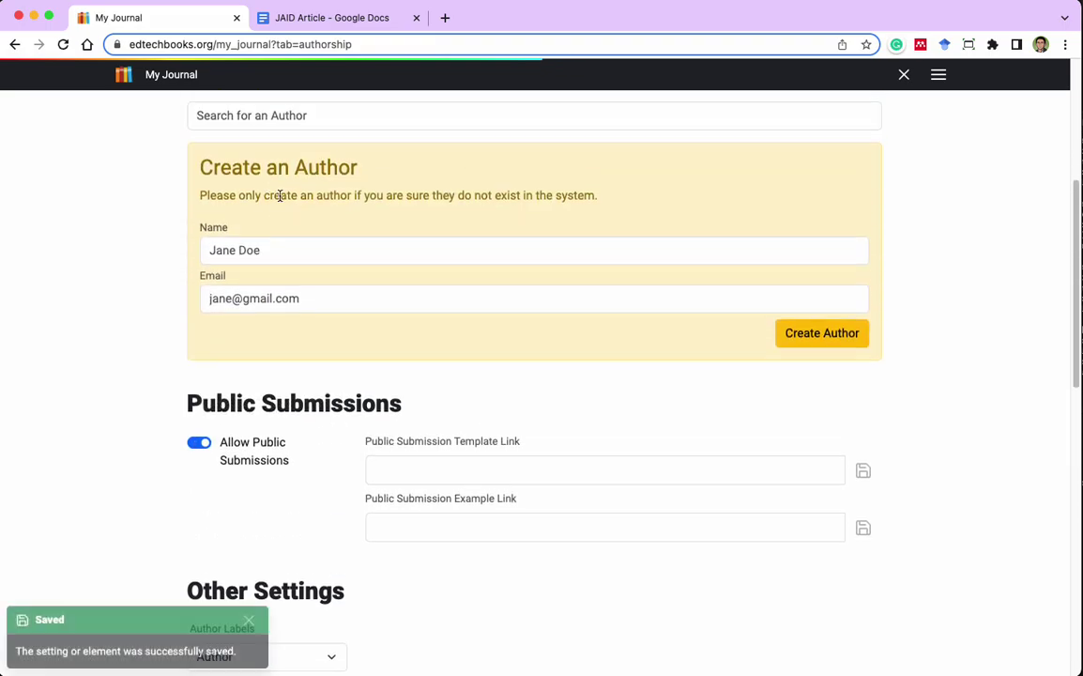
pyautogui.click(904, 74)
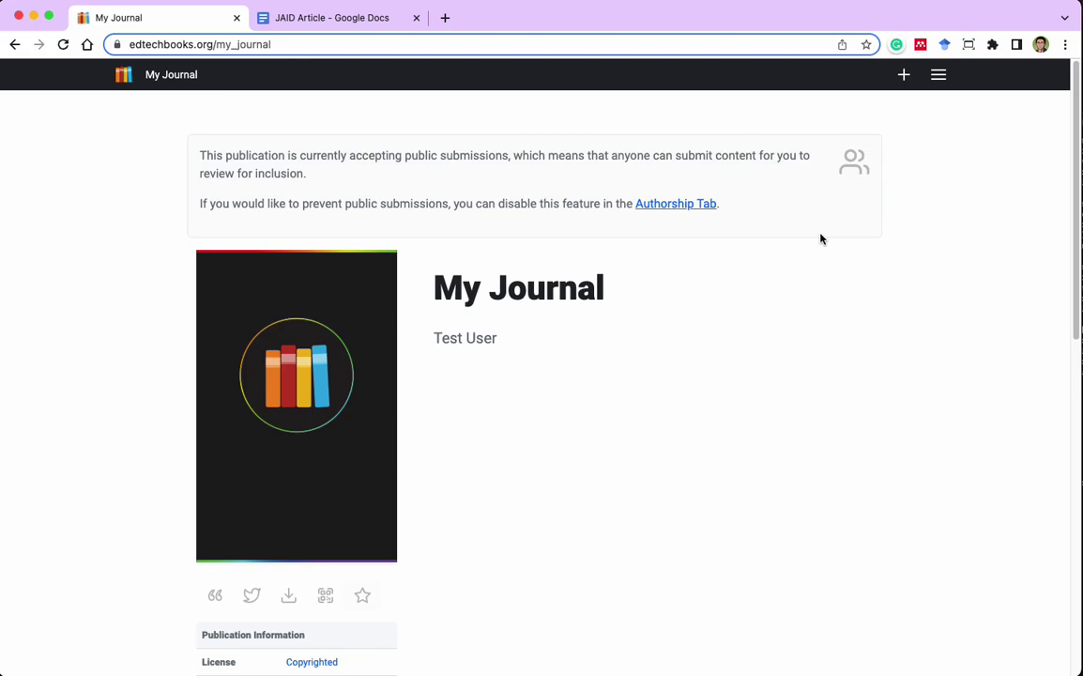
# Open My Journal's Submit page in a new browser tab and switch to it.
pyautogui.click(844, 288)
pyautogui.click(938, 74)
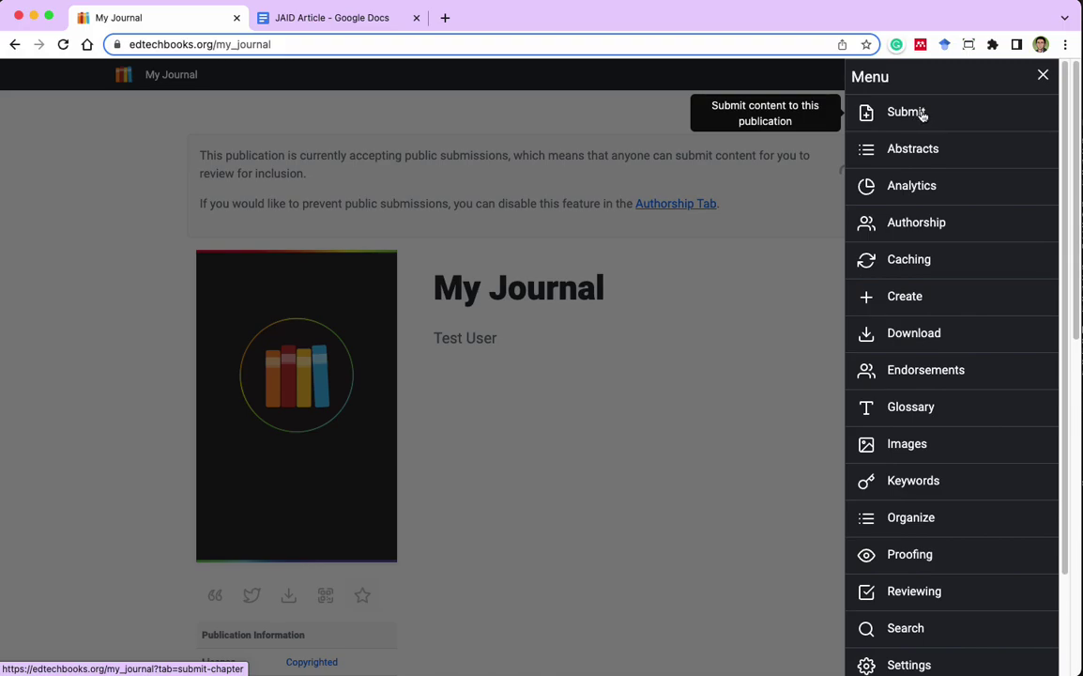
pyautogui.rightClick(917, 125)
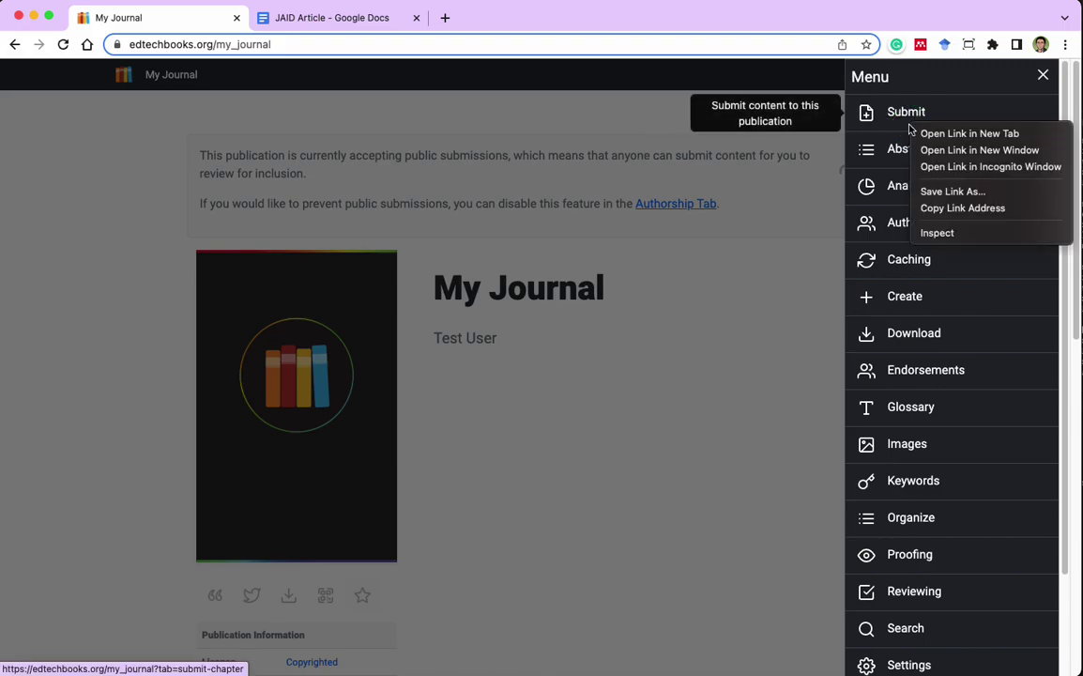
pyautogui.click(967, 135)
pyautogui.click(310, 21)
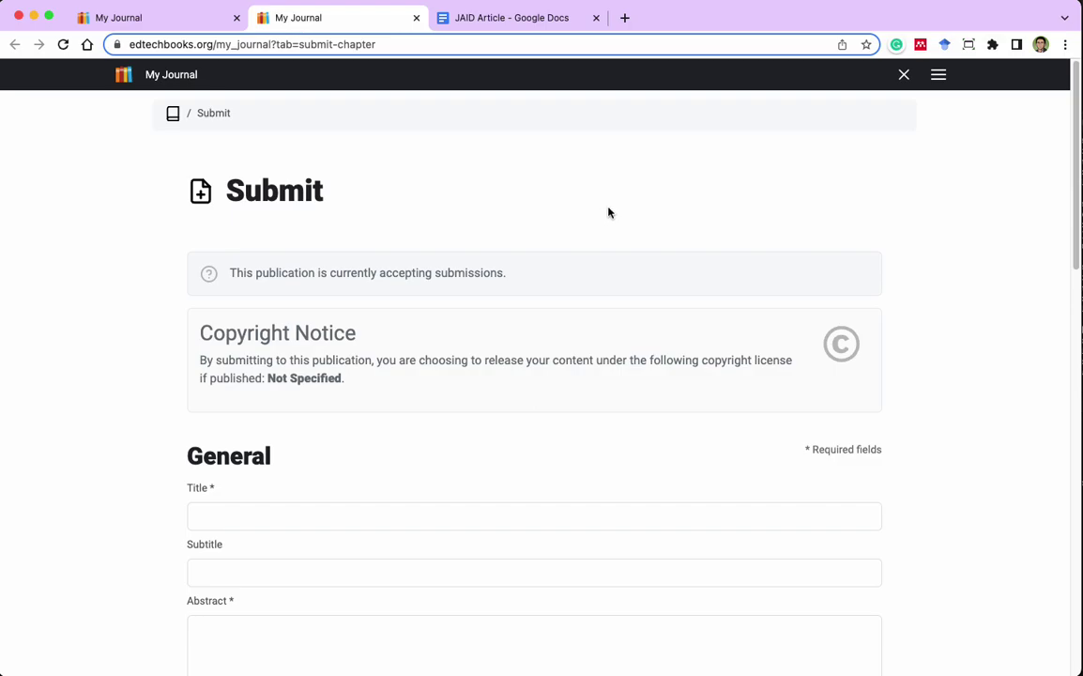
# Copy the article's main title from the JAID Article document into the Title field.
pyautogui.scroll(-1, 608, 213)
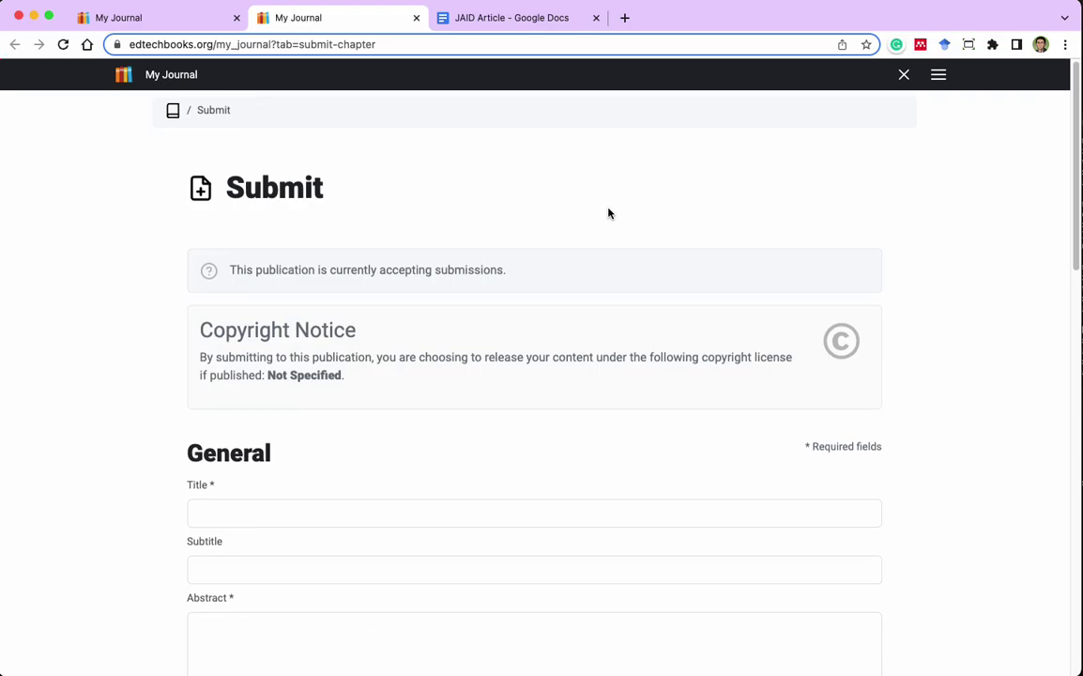
pyautogui.scroll(1, 608, 213)
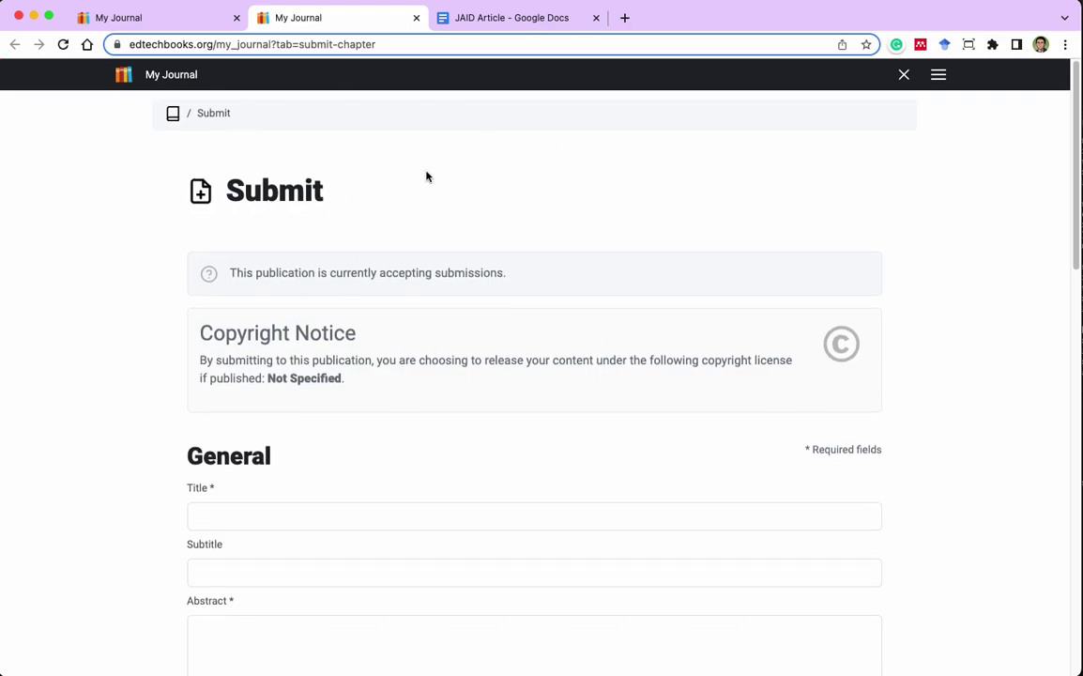
pyautogui.click(527, 23)
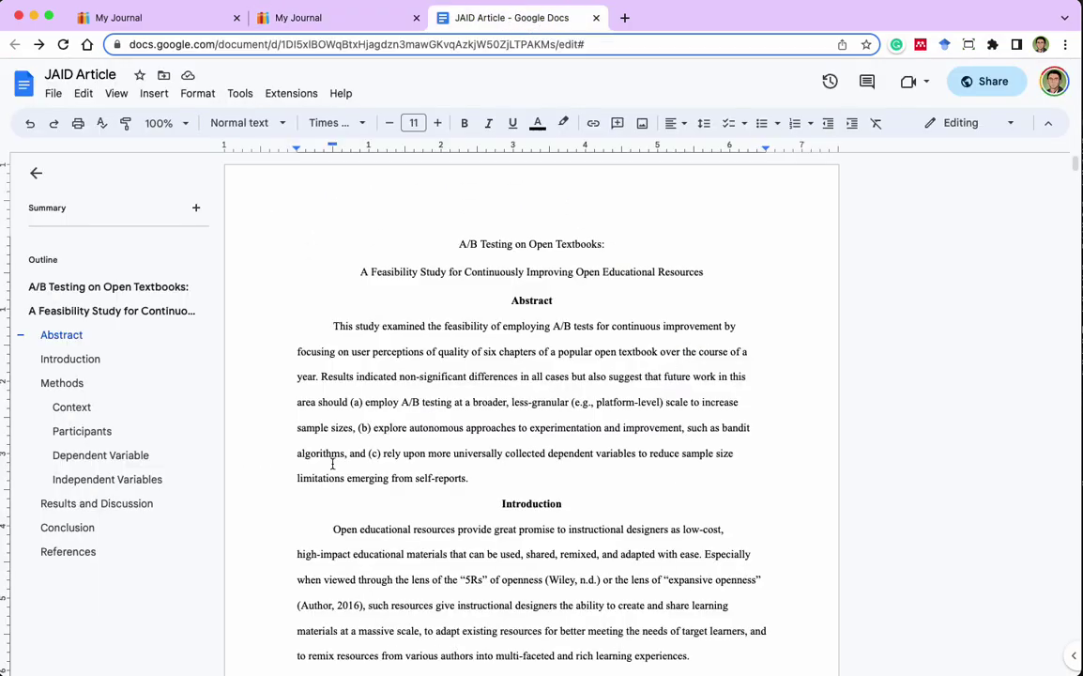
pyautogui.moveTo(458, 244); pyautogui.dragTo(601, 244)
pyautogui.press('super+c')
pyautogui.click(337, 17)
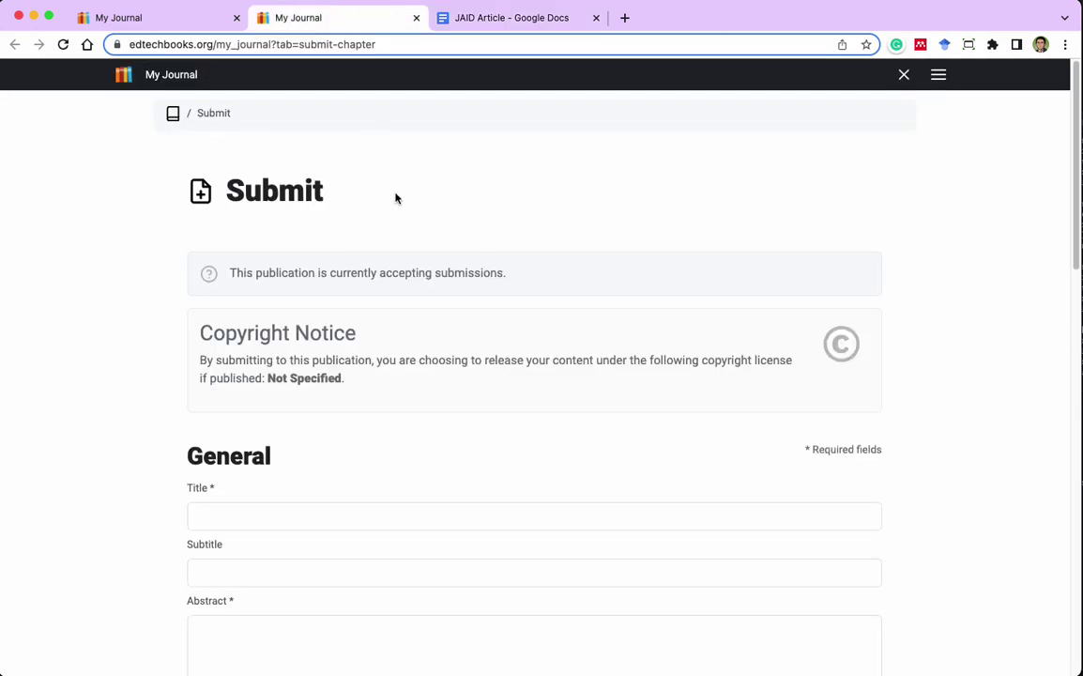
pyautogui.scroll(-1, 312, 456)
pyautogui.scroll(-2, 313, 456)
pyautogui.click(328, 390)
pyautogui.press('super+v')
# Copy the article's subtitle line into the Subtitle field.
pyautogui.click(544, 23)
pyautogui.moveTo(702, 274); pyautogui.dragTo(333, 273)
pyautogui.press('super+c')
pyautogui.click(344, 23)
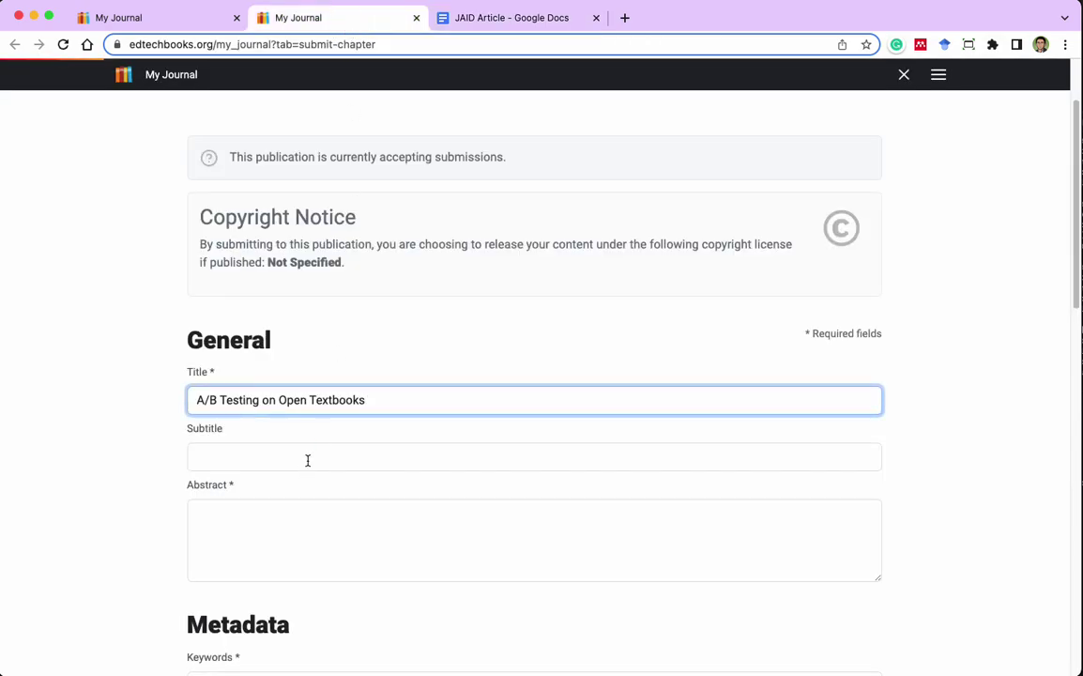
pyautogui.click(305, 459)
pyautogui.press('super+v')
# Copy the whole abstract paragraph into the Abstract field.
pyautogui.click(513, 19)
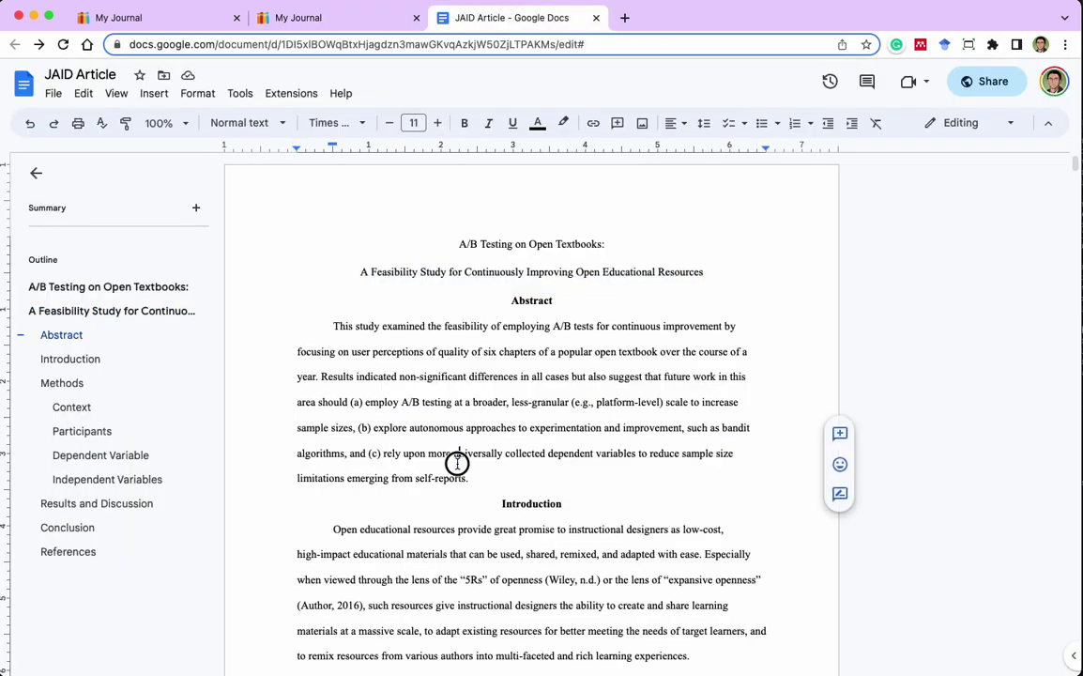
pyautogui.tripleClick(455, 463)
pyautogui.click(309, 18)
pyautogui.click(411, 494)
pyautogui.click(379, 524)
pyautogui.press('super+v')
pyautogui.scroll(-4, 563, 441)
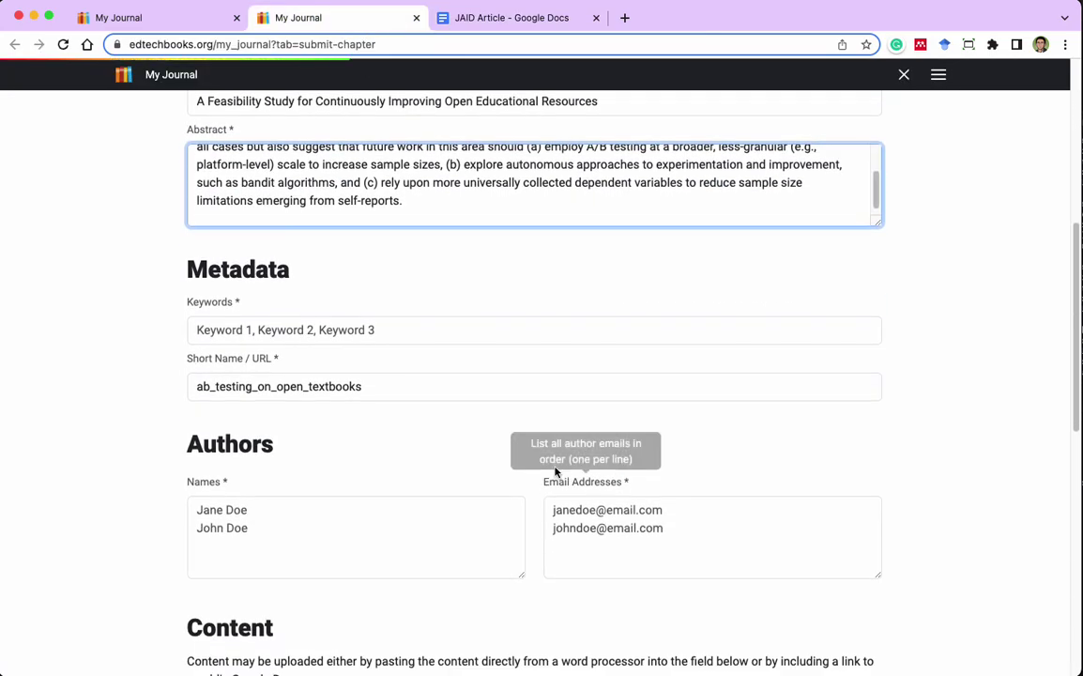
# Set the Keywords to the 'A/B Testing, OER' suggestion.
pyautogui.click(299, 335)
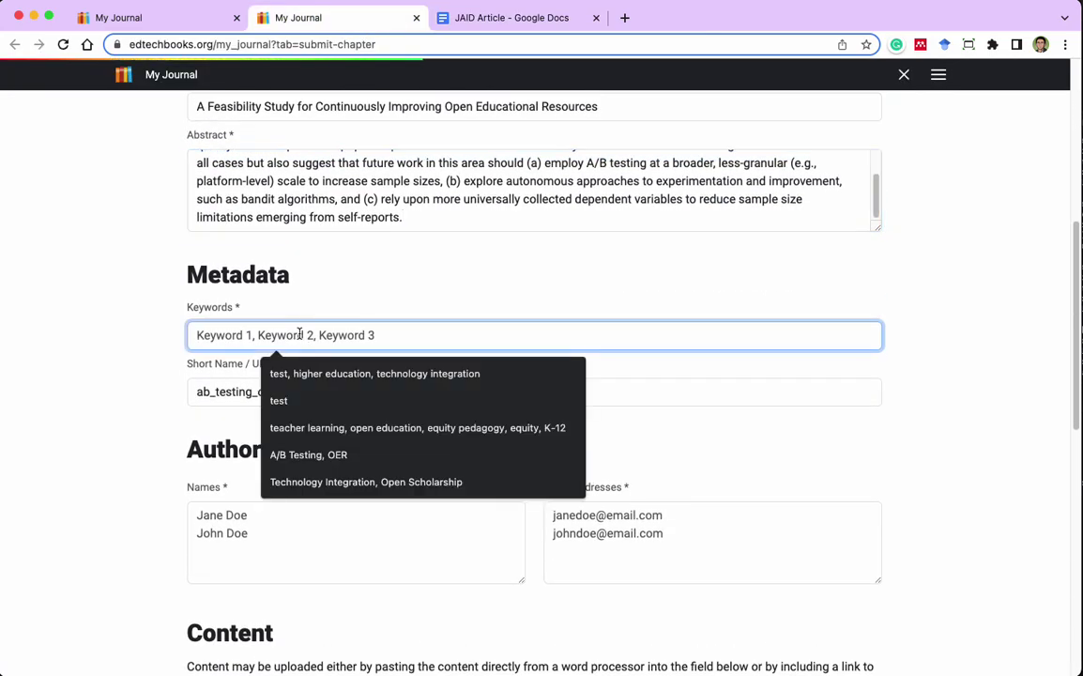
pyautogui.click(282, 479)
pyautogui.press('super+a')
pyautogui.write('a')
pyautogui.press('Down')
pyautogui.press('Return')
# Shorten the Short Name from ab_testing_on_open_textbooks to ab_testing.
pyautogui.scroll(-1, 122, 441)
pyautogui.click(260, 346)
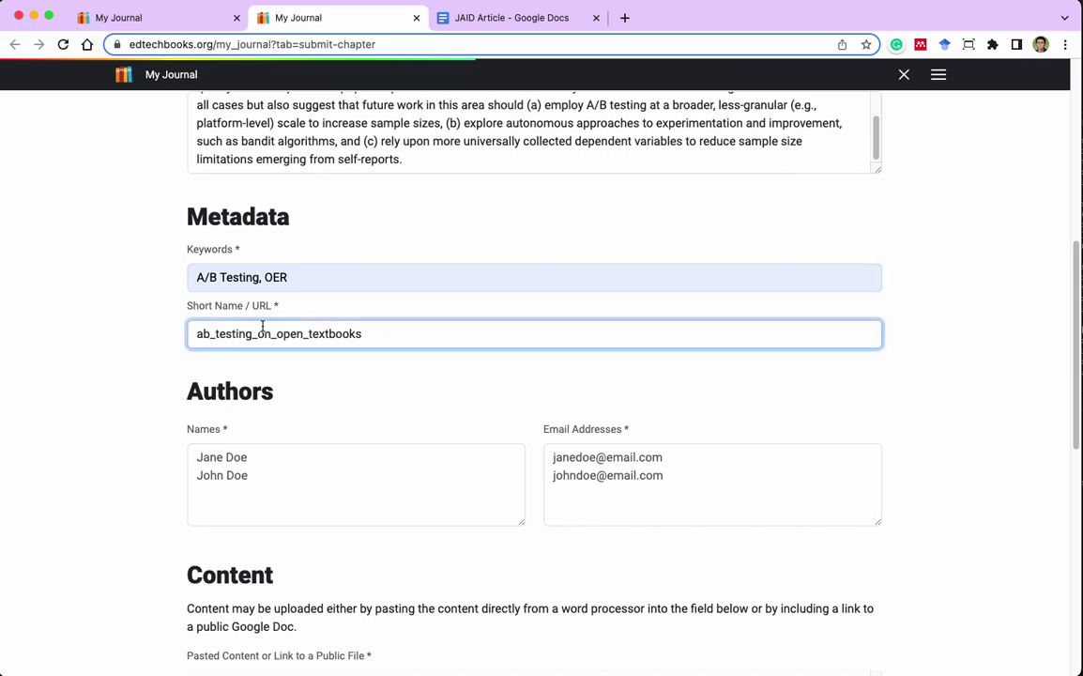
pyautogui.moveTo(257, 334); pyautogui.dragTo(500, 357)
pyautogui.press('BackSpace')
pyautogui.press('BackSpace')
pyautogui.click(167, 420)
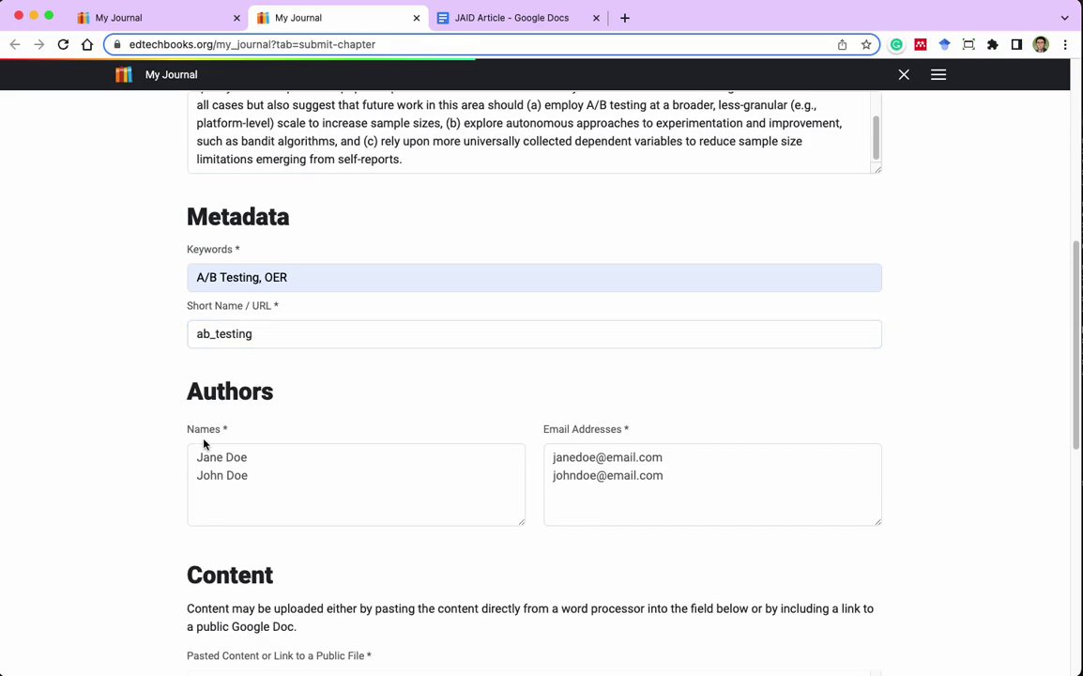
# Replace the sample authors with a single author's name and e-mail address.
pyautogui.click(263, 458)
pyautogui.press('super+a')
pyautogui.press('Tab')
pyautogui.press('super+a')
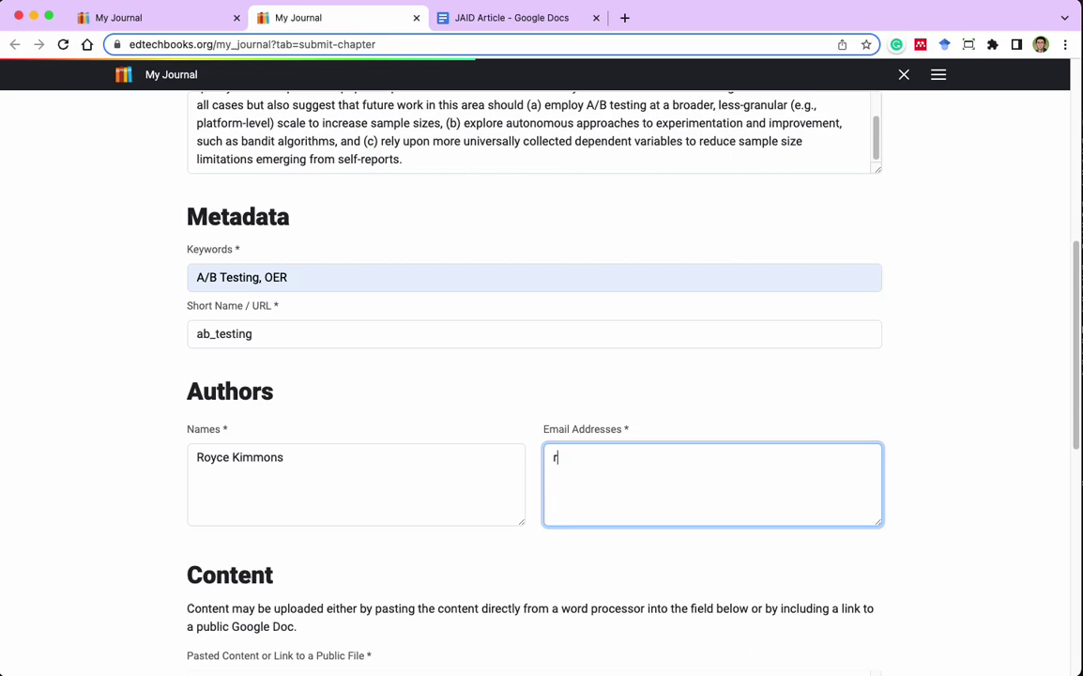
pyautogui.scroll(-5, 60, 479)
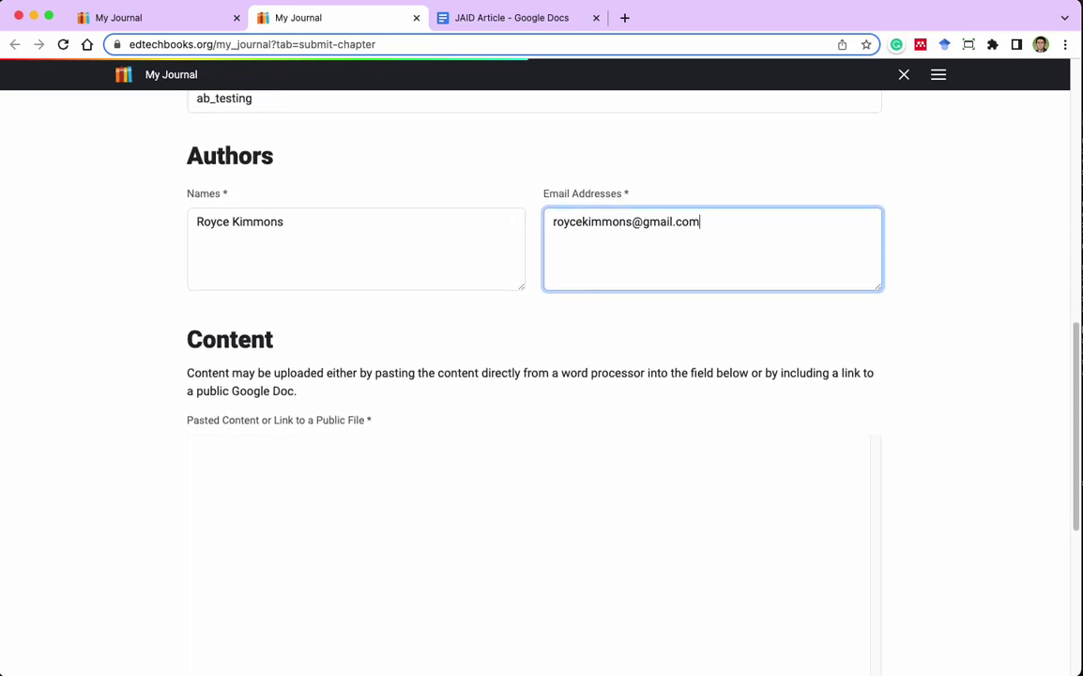
pyautogui.scroll(-1, 138, 381)
pyautogui.scroll(-2, 138, 391)
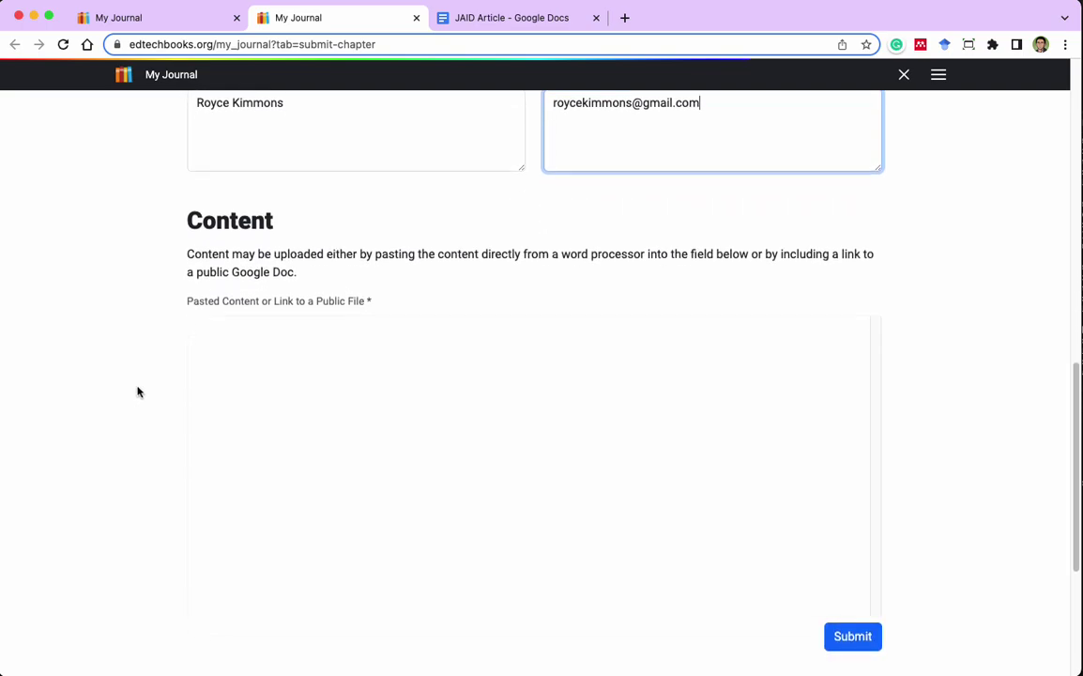
# Paste the JAID Article's Google Docs share link into Content and submit to My Journal.
pyautogui.click(370, 380)
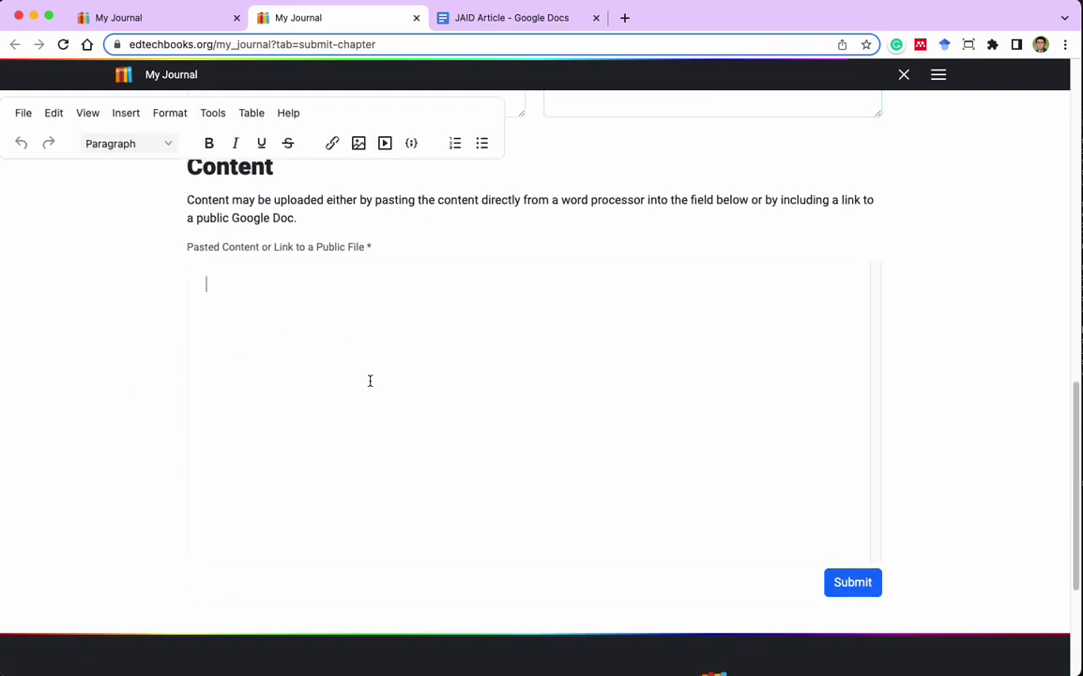
pyautogui.click(546, 18)
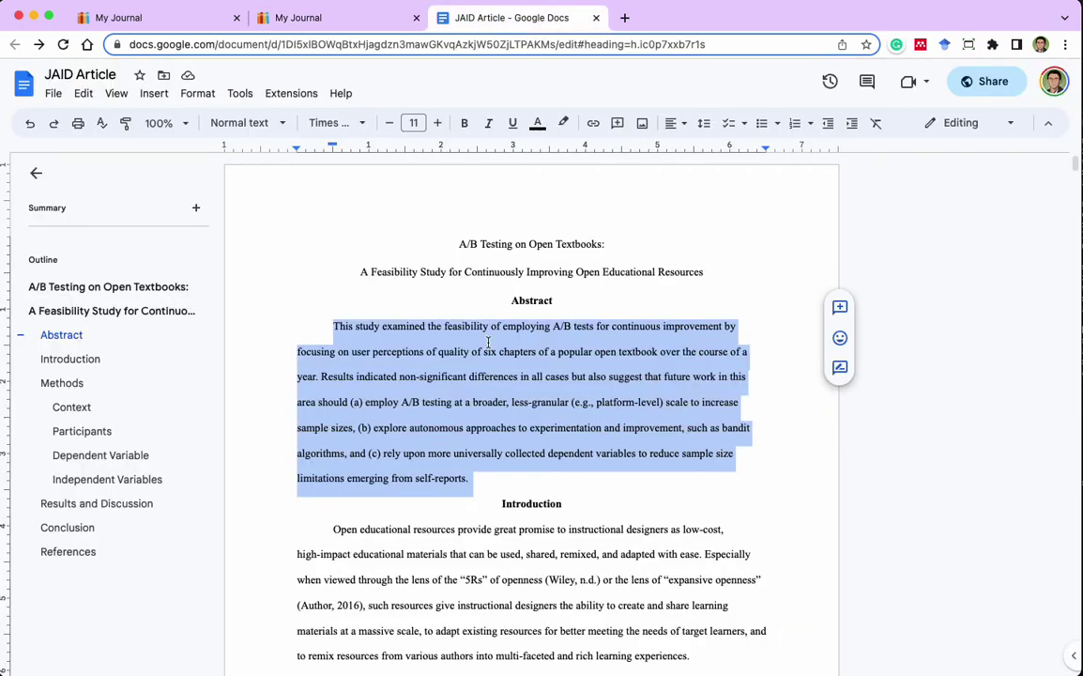
pyautogui.press('super+a')
pyautogui.click(367, 18)
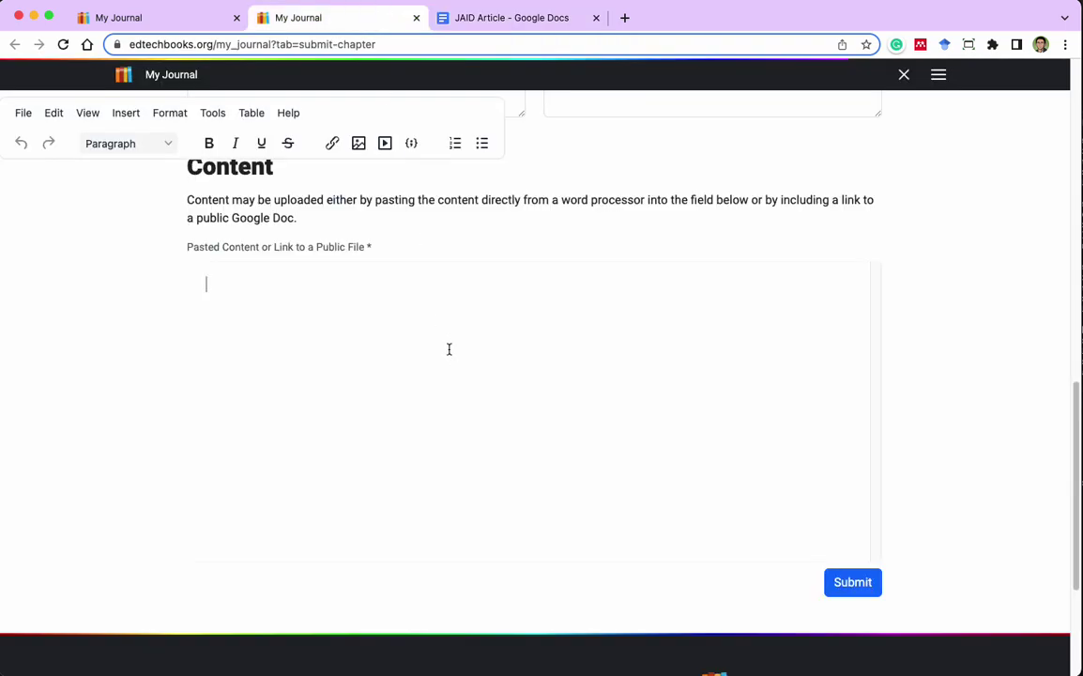
pyautogui.click(513, 18)
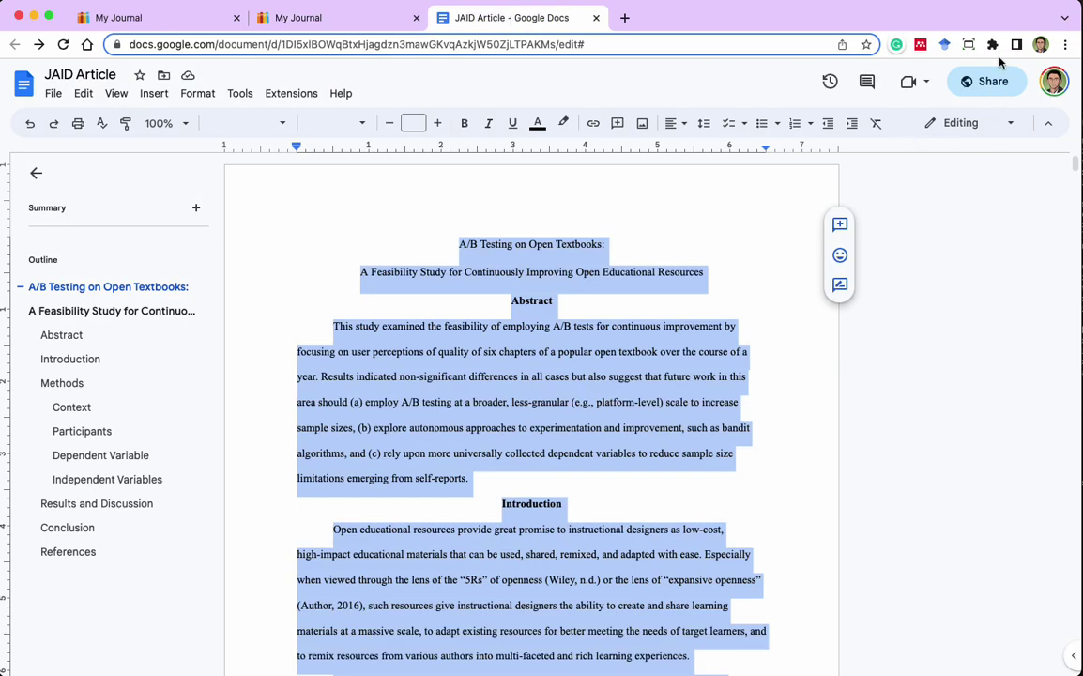
pyautogui.click(990, 85)
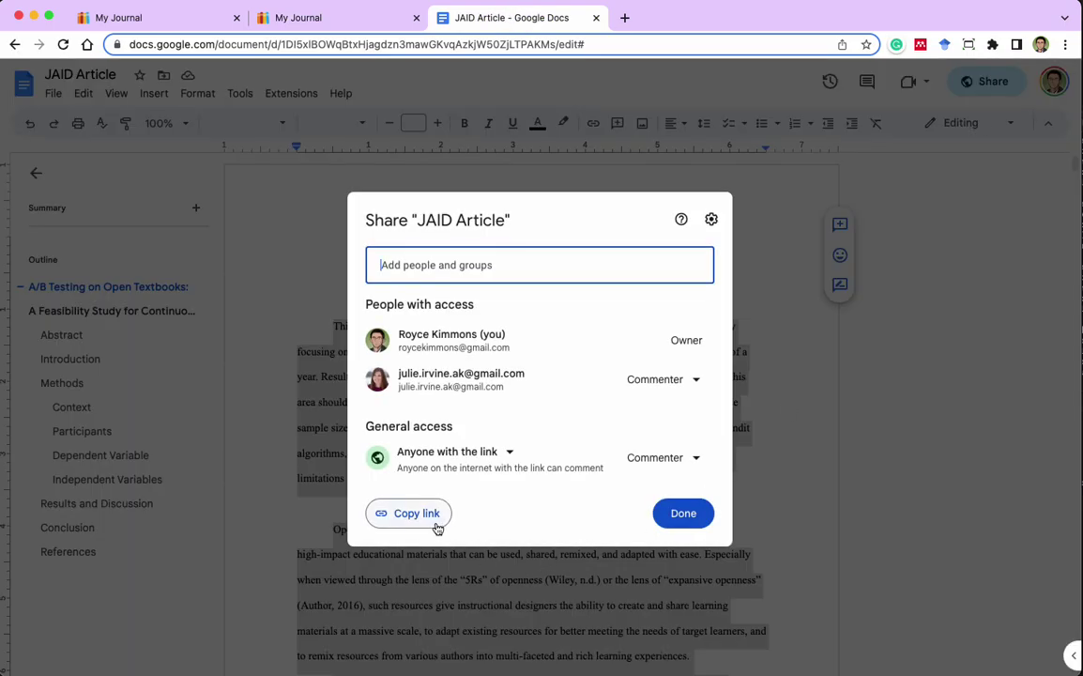
pyautogui.click(433, 519)
pyautogui.click(339, 20)
pyautogui.press('super+v')
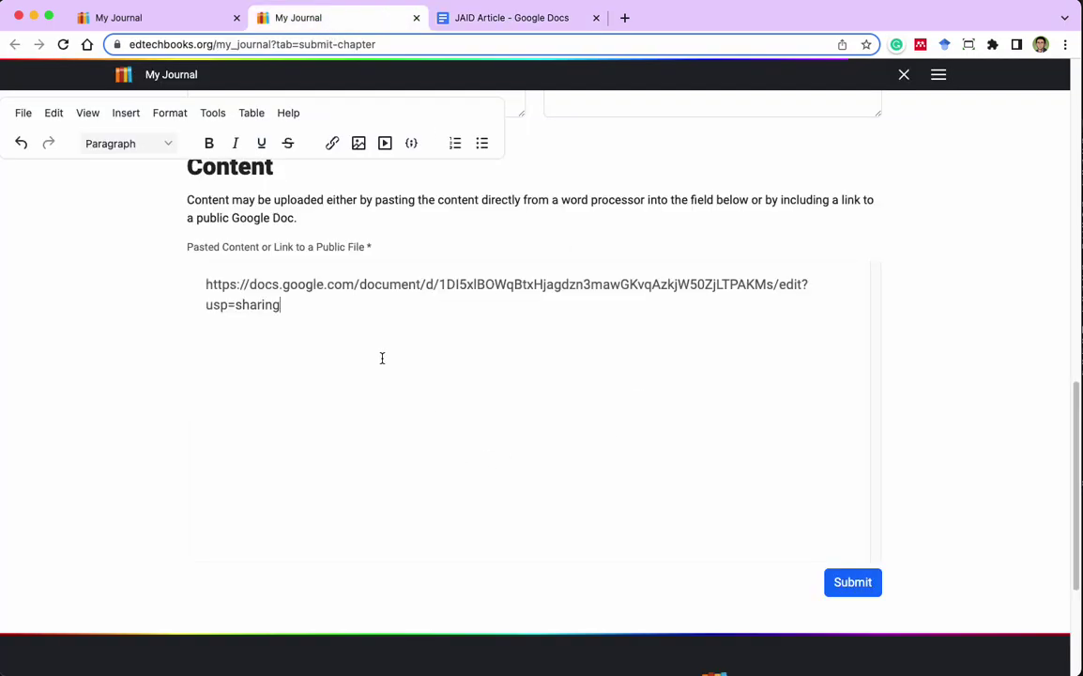
pyautogui.click(852, 587)
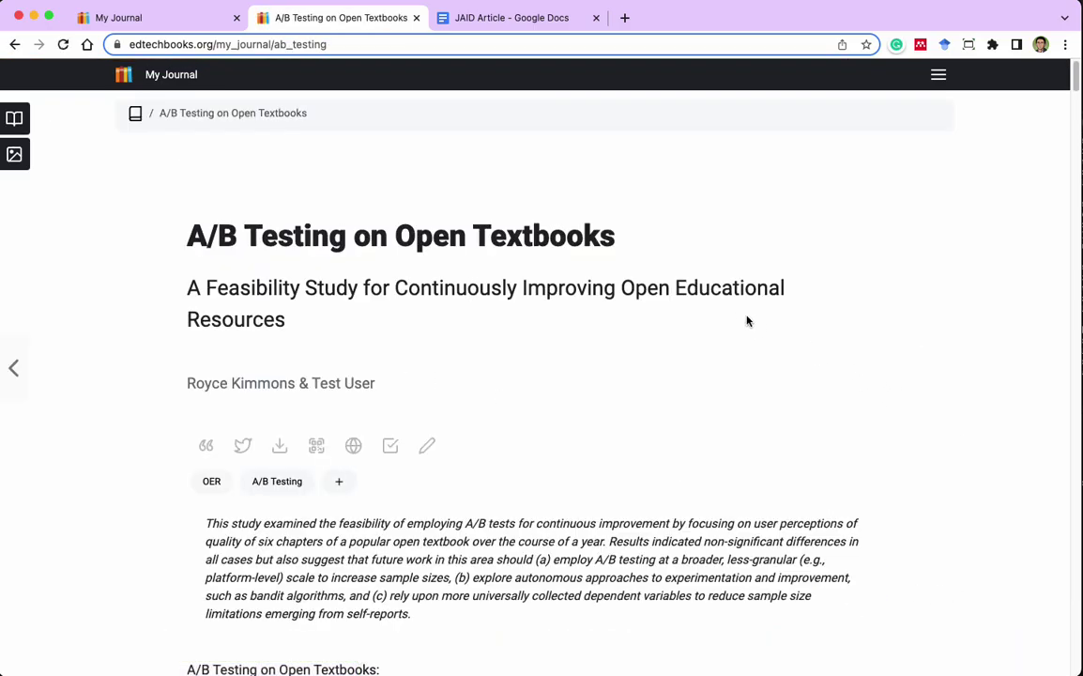
# Delete the duplicate title, subtitle and abstract above Introduction in the article editor, and save.
pyautogui.scroll(-5, 737, 322)
pyautogui.scroll(4, 736, 323)
pyautogui.scroll(-8, 736, 322)
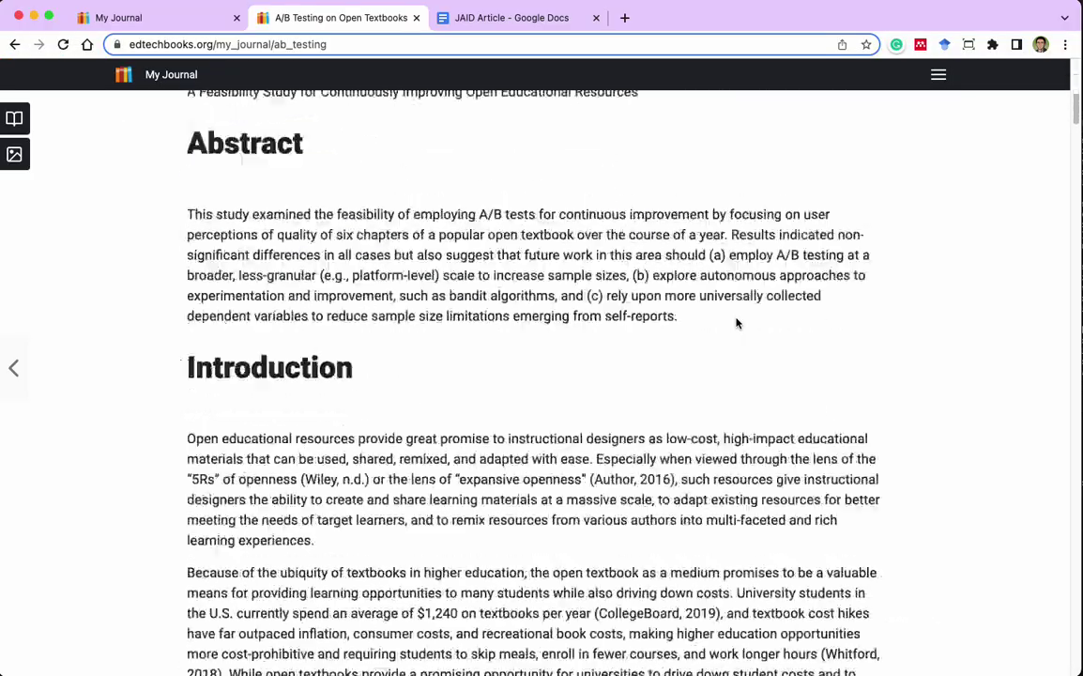
pyautogui.scroll(-15, 737, 319)
pyautogui.scroll(5, 742, 352)
pyautogui.scroll(15, 744, 349)
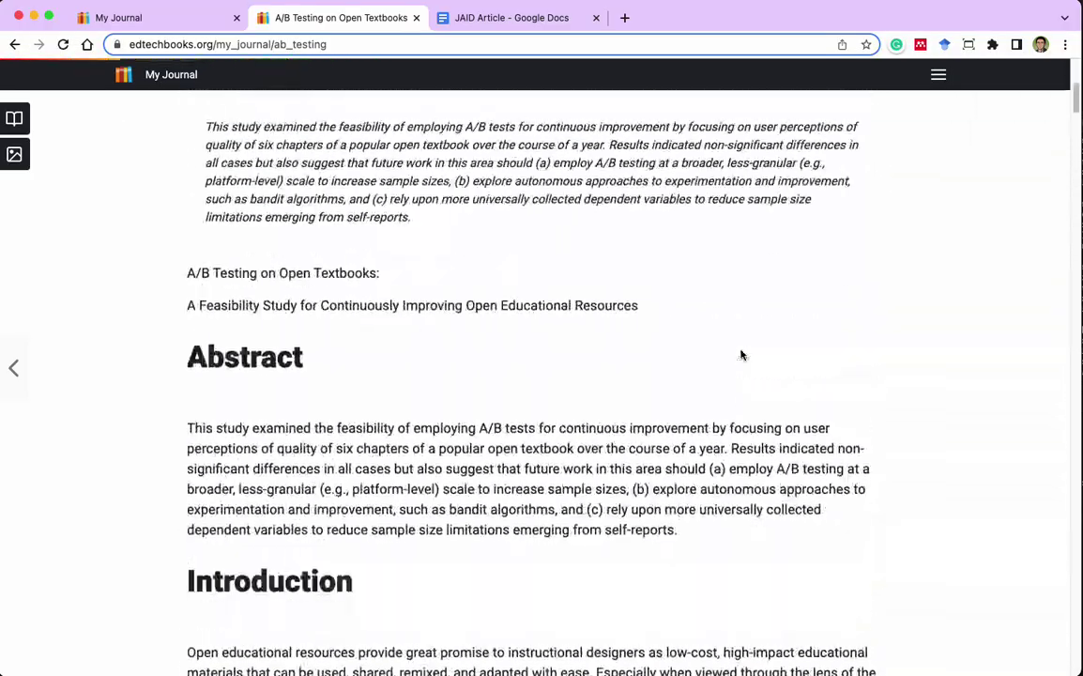
pyautogui.scroll(-3, 432, 196)
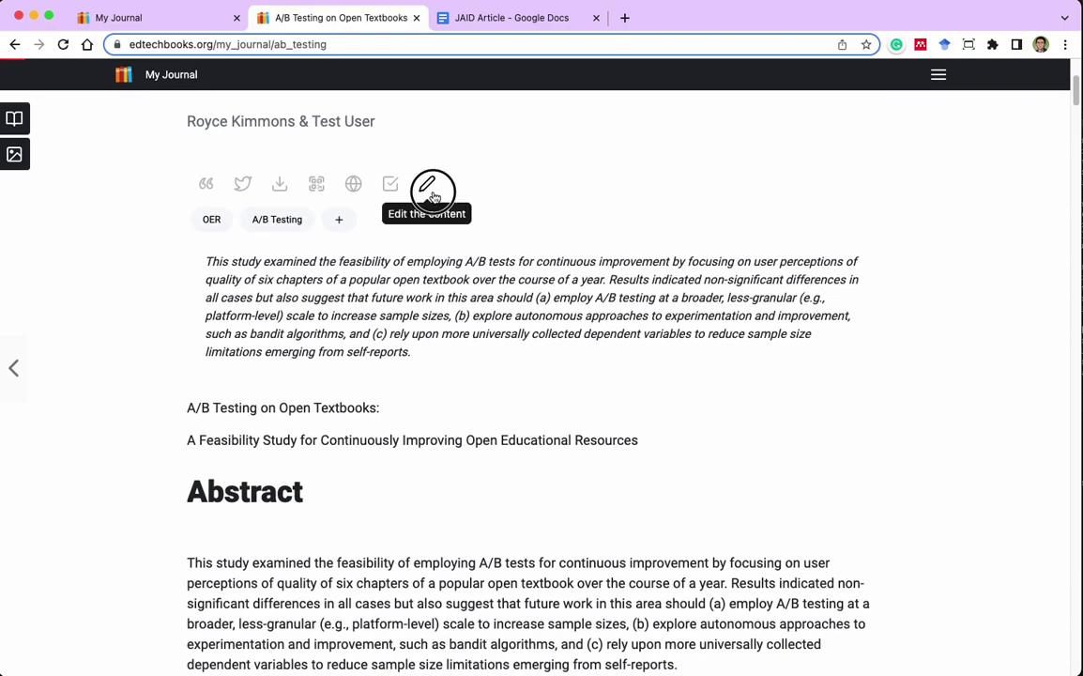
pyautogui.click(427, 184)
pyautogui.scroll(-5, 676, 515)
pyautogui.scroll(3, 592, 377)
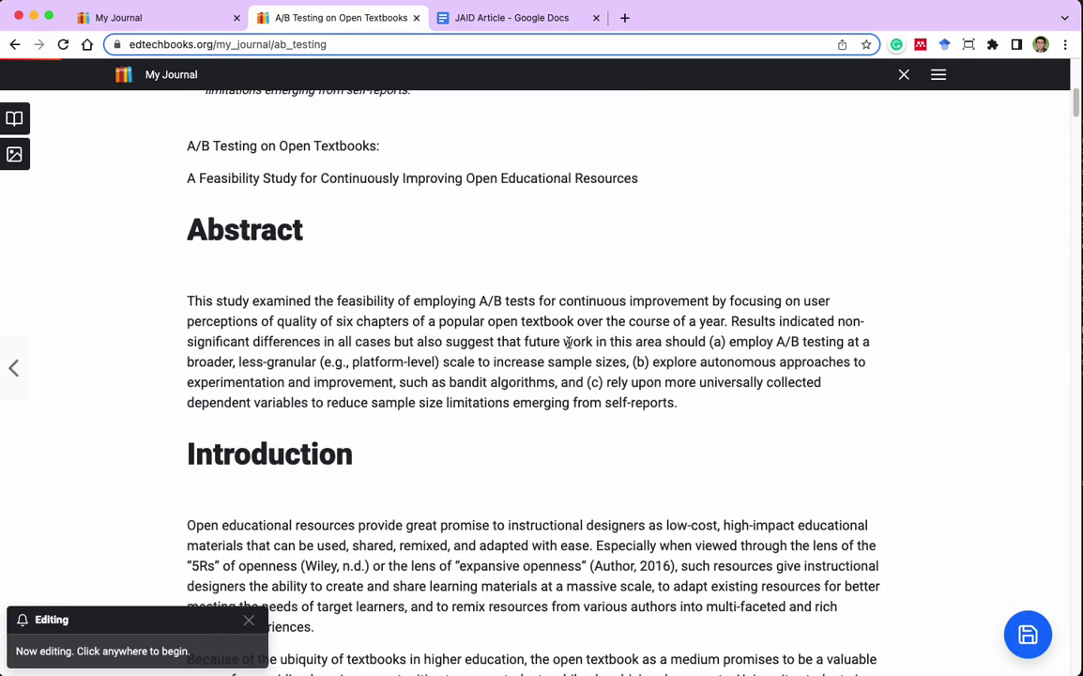
pyautogui.moveTo(189, 145); pyautogui.dragTo(690, 405)
pyautogui.press('BackSpace')
pyautogui.scroll(2, 667, 345)
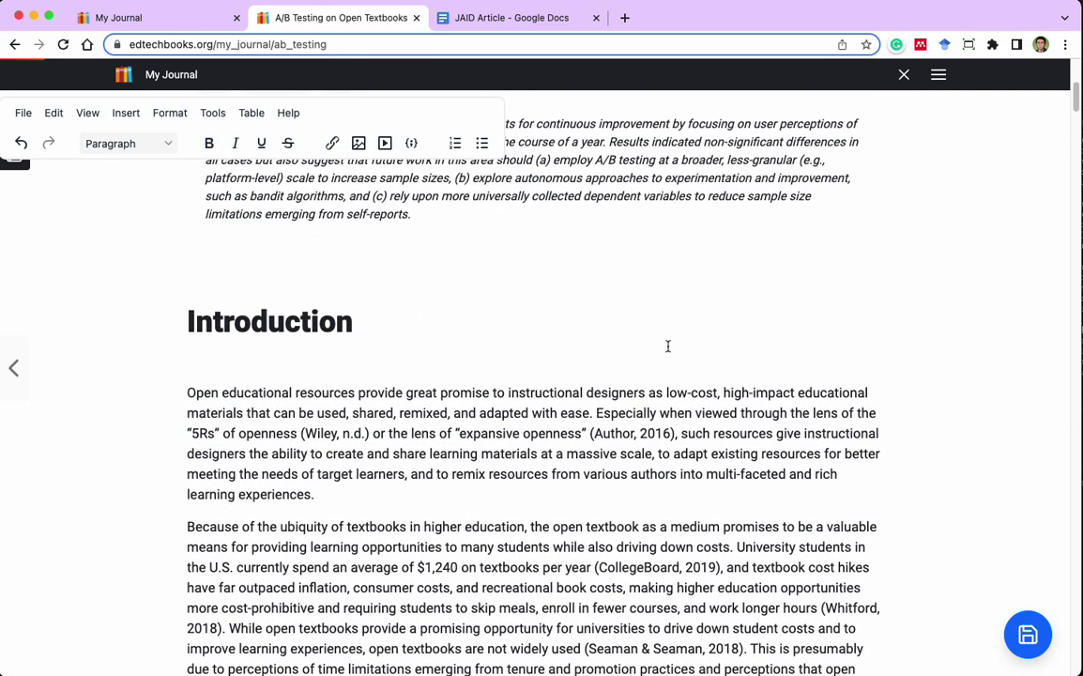
pyautogui.press('Delete')
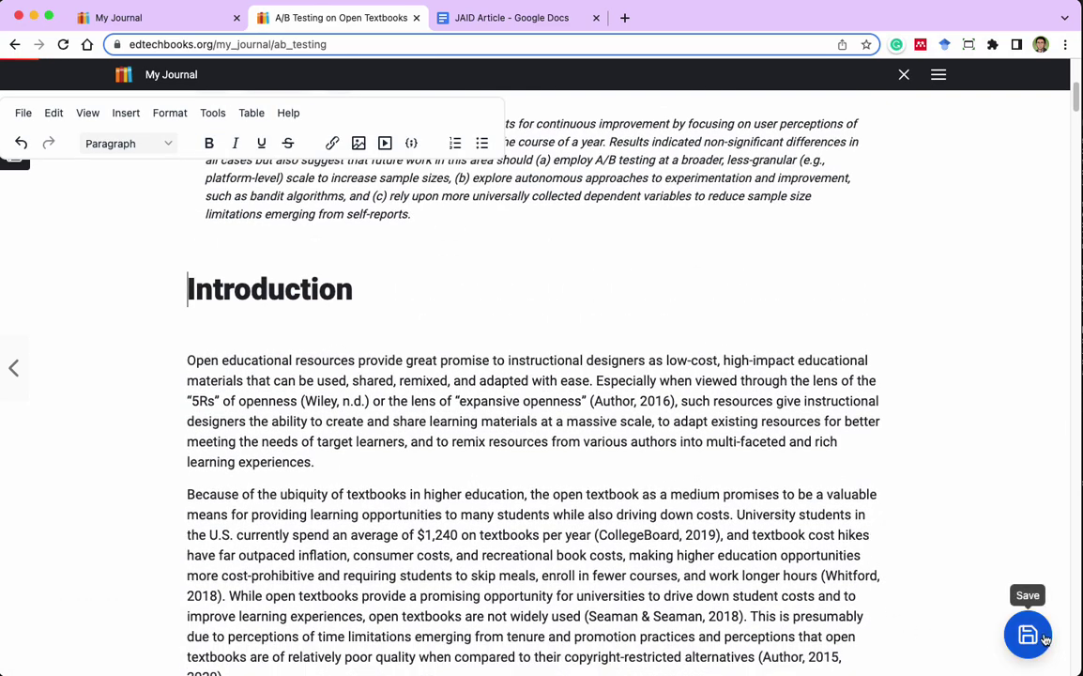
pyautogui.click(1027, 634)
pyautogui.scroll(5, 938, 202)
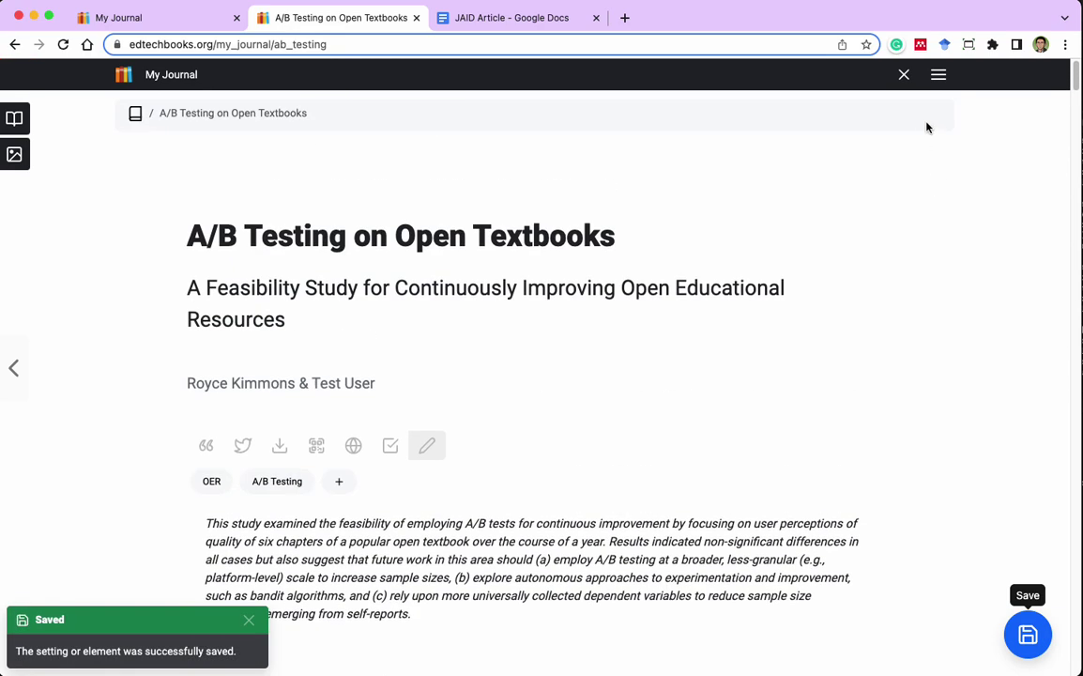
pyautogui.click(906, 78)
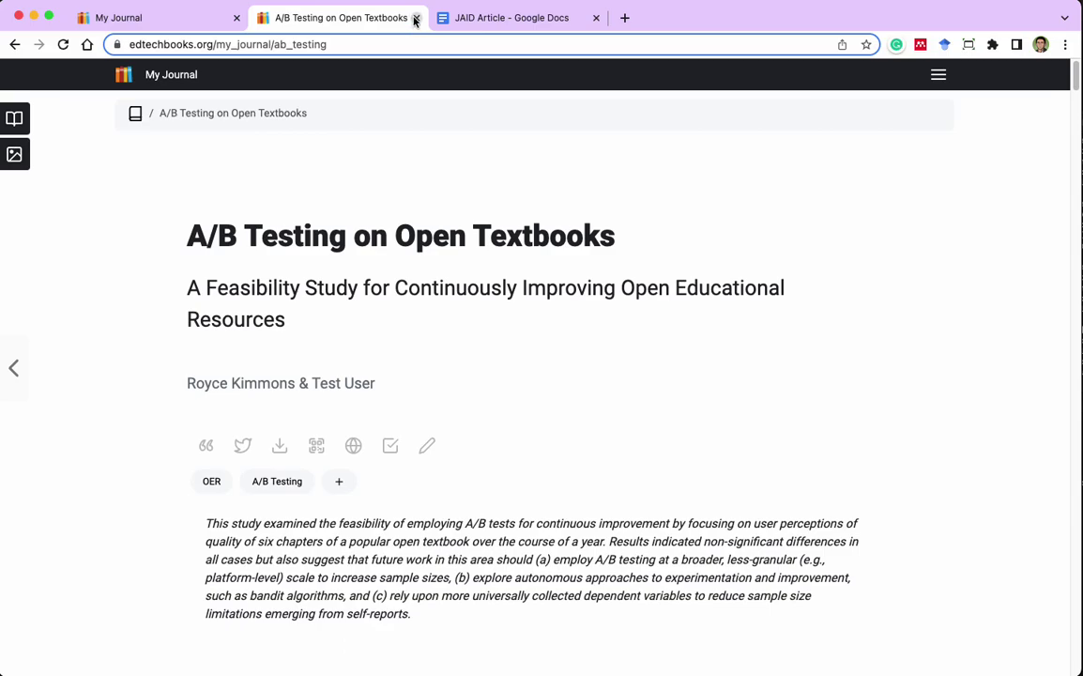
# Close the article tab, reload My Journal, and open the A/B Testing on Open Textbooks article.
pyautogui.click(416, 17)
pyautogui.click(164, 20)
pyautogui.click(622, 382)
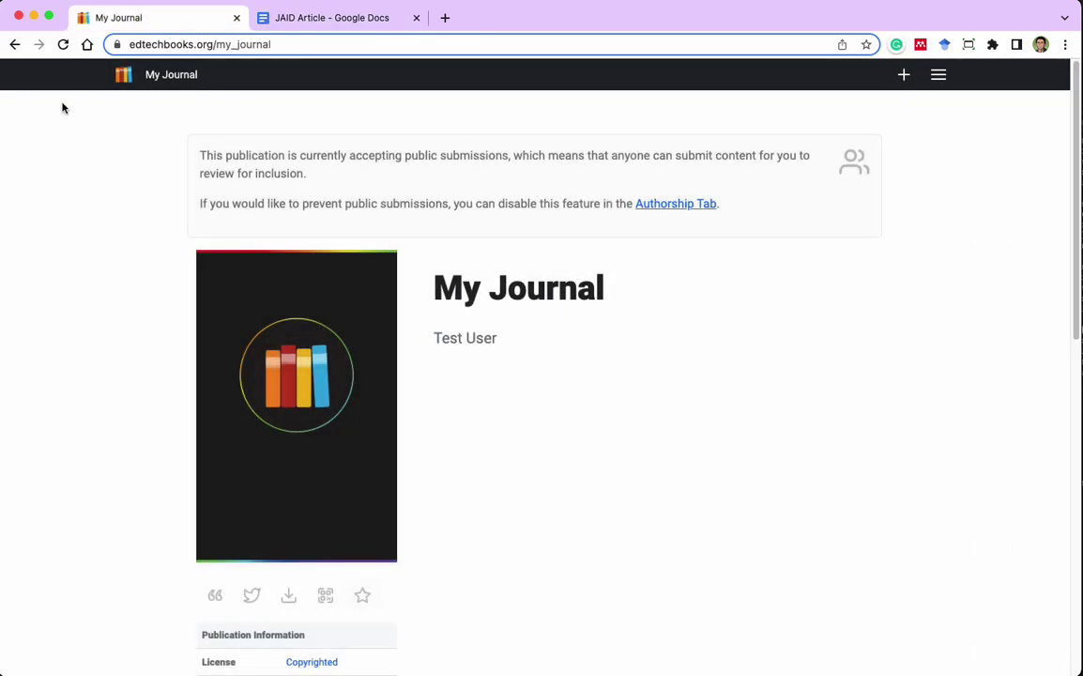
pyautogui.click(63, 44)
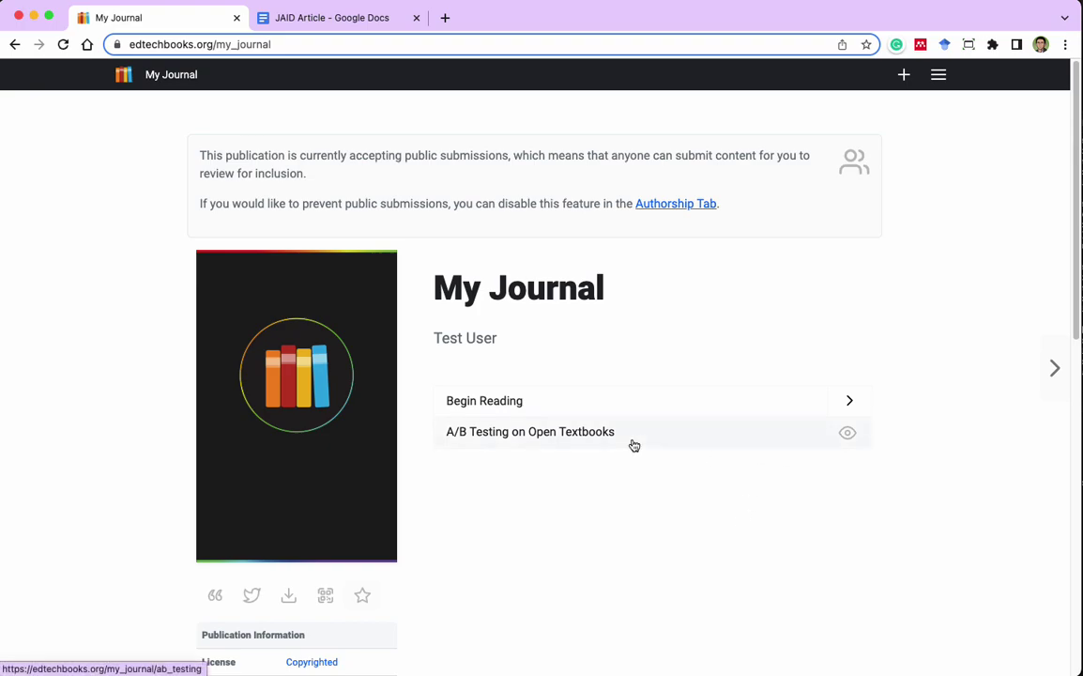
pyautogui.moveTo(847, 441)
pyautogui.click(571, 434)
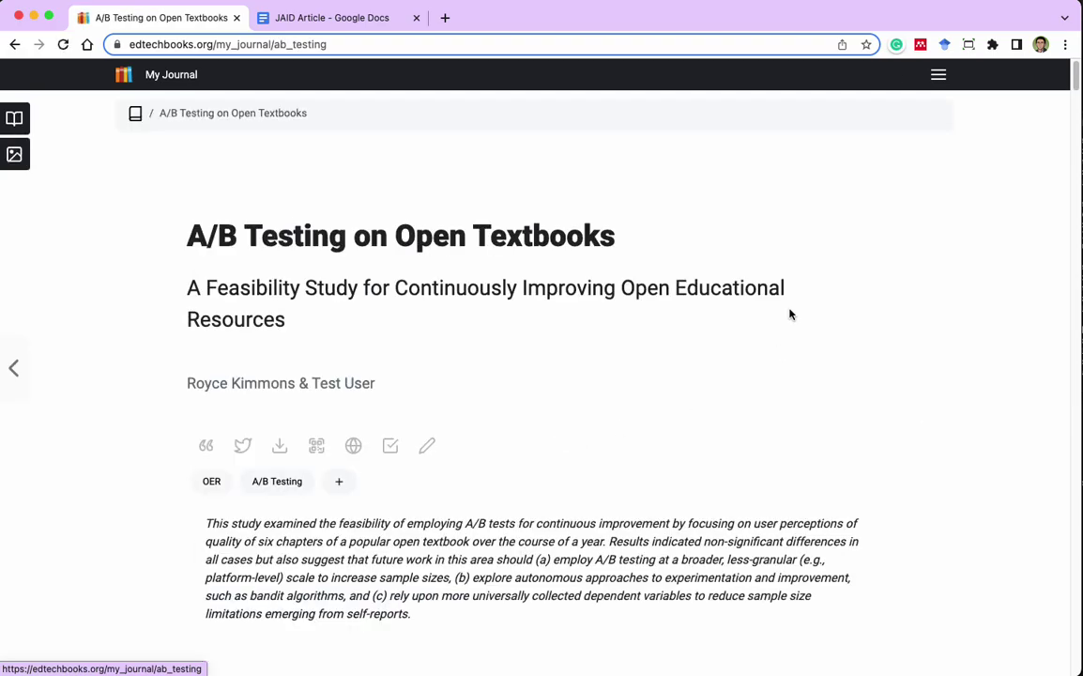
pyautogui.scroll(-10, 911, 397)
pyautogui.scroll(10, 909, 402)
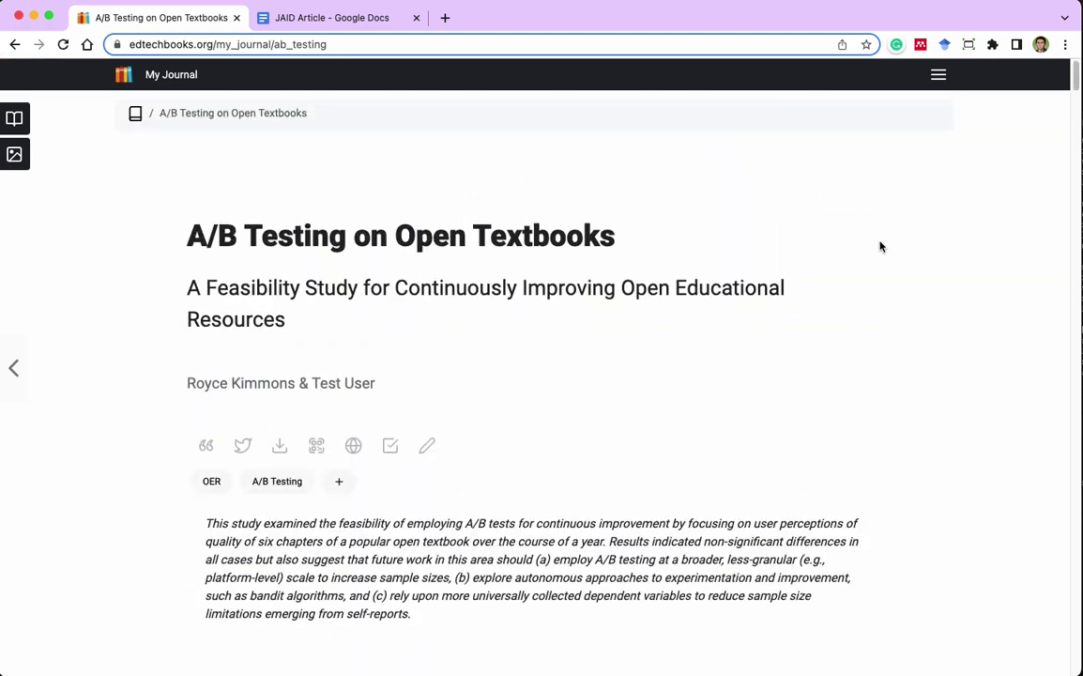
# On the Reviewing page, set Progress to External review and leave Assigned Editor as None.
pyautogui.click(937, 75)
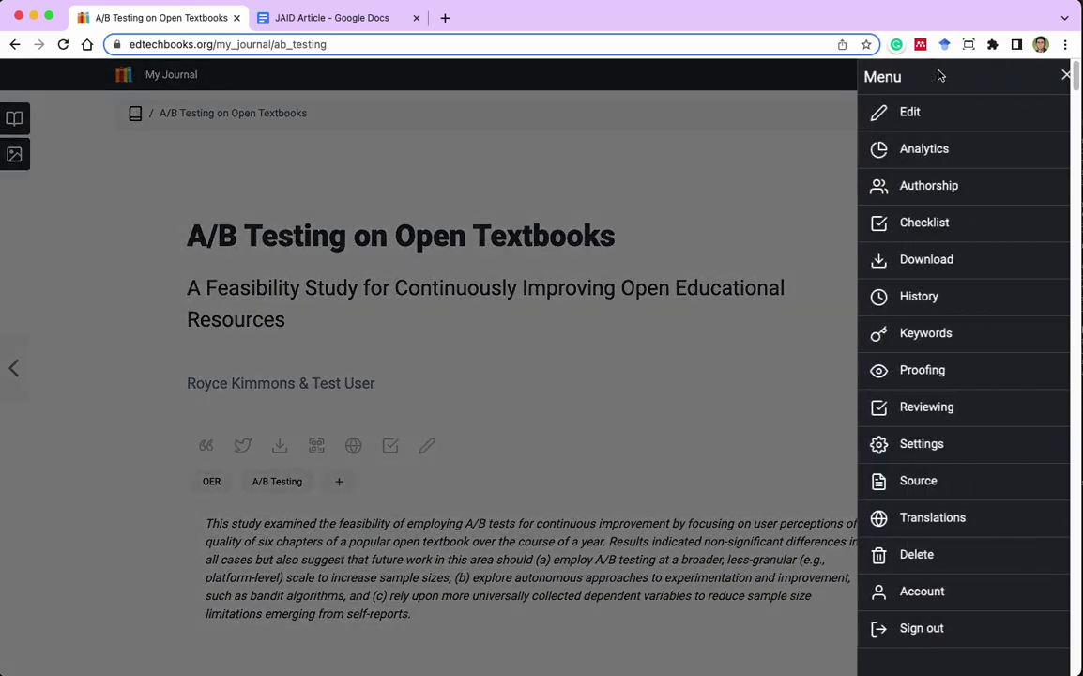
pyautogui.click(970, 416)
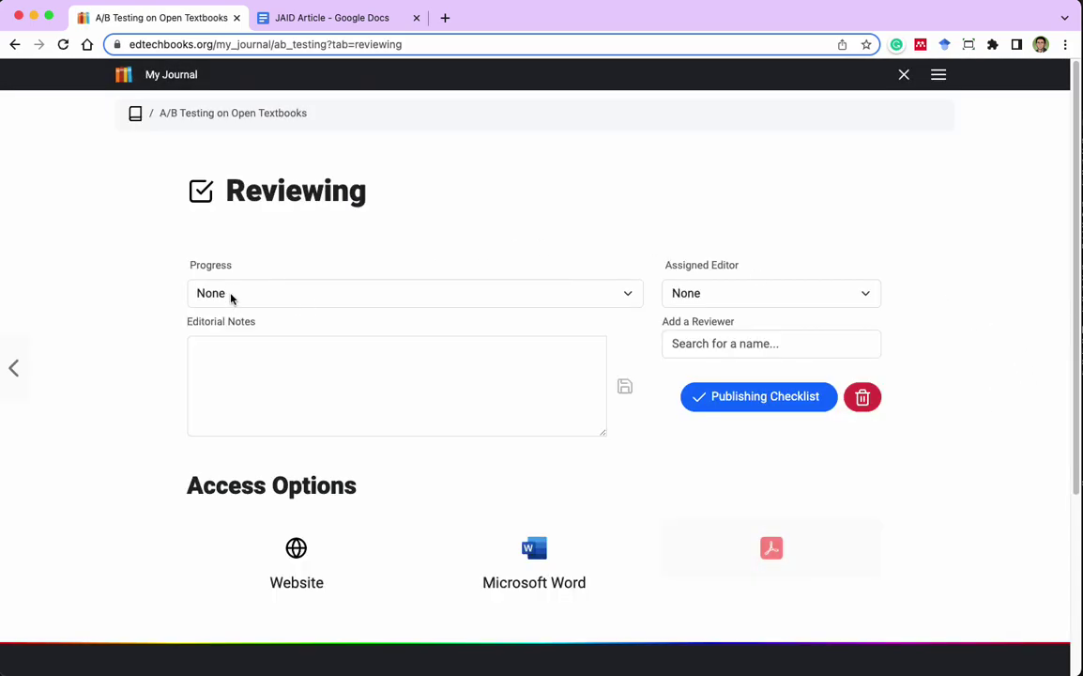
pyautogui.click(221, 297)
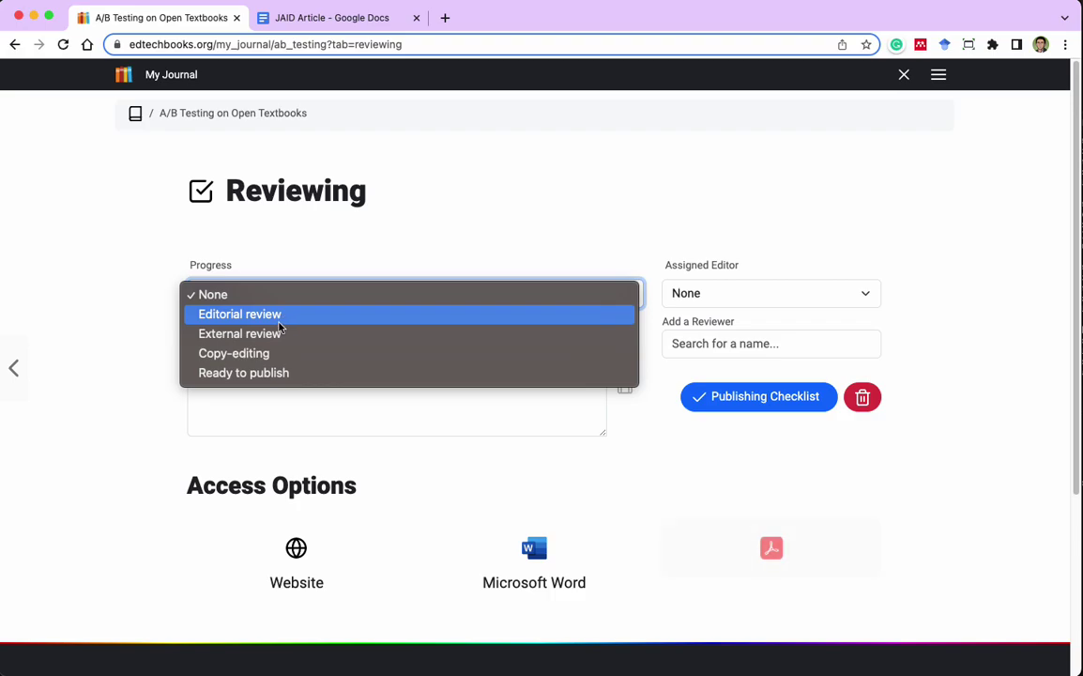
pyautogui.click(309, 335)
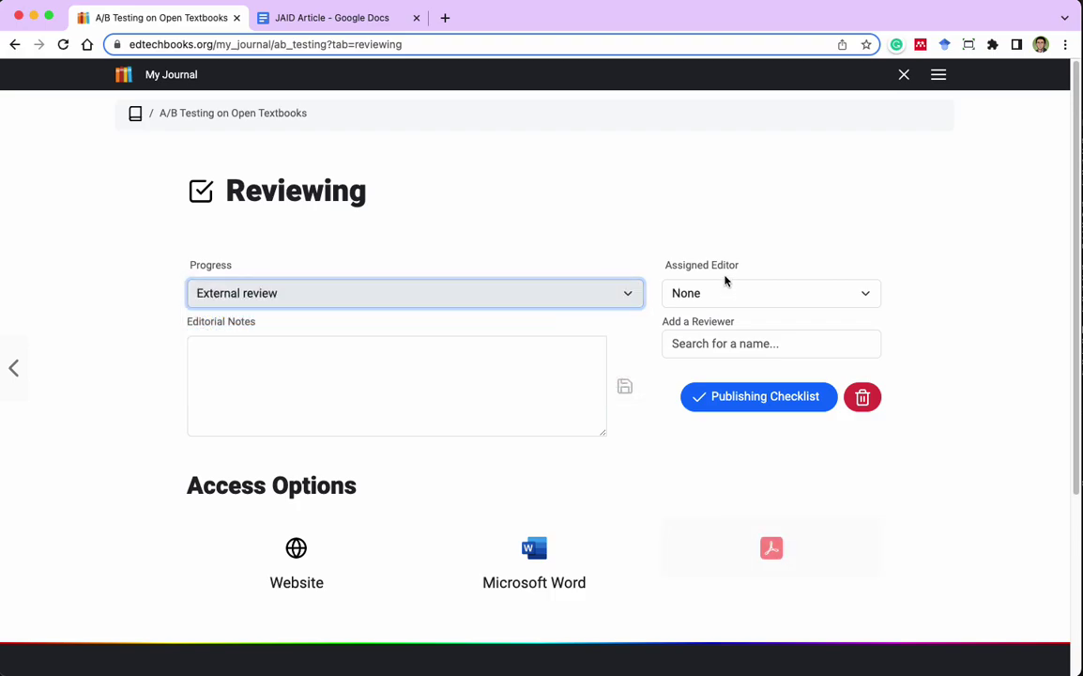
pyautogui.click(743, 295)
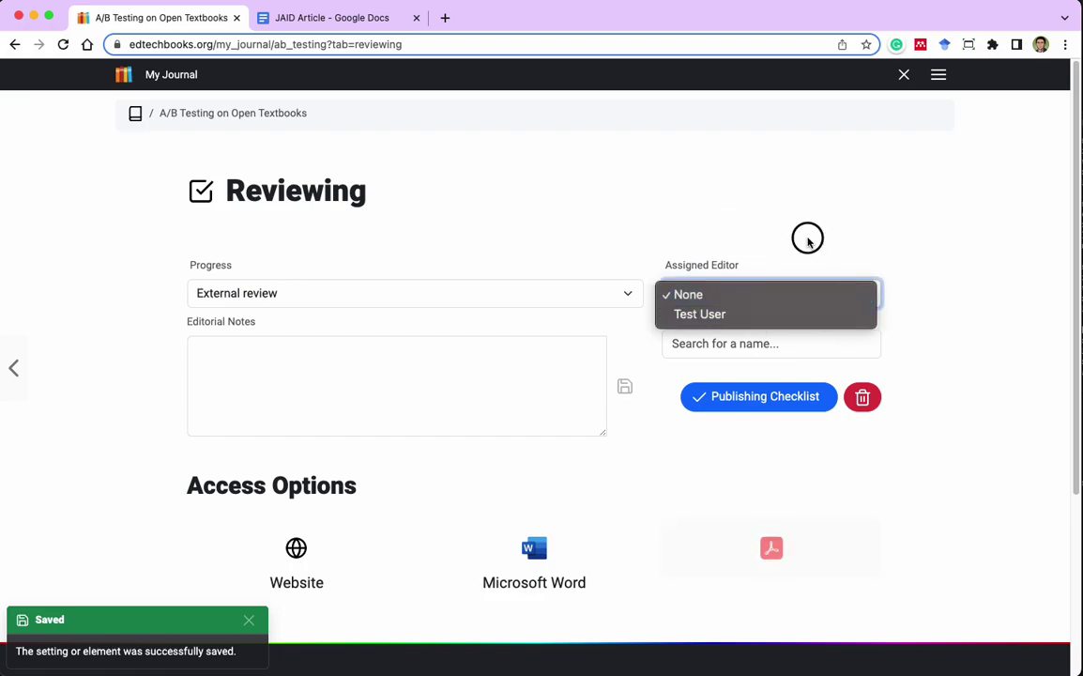
pyautogui.click(808, 243)
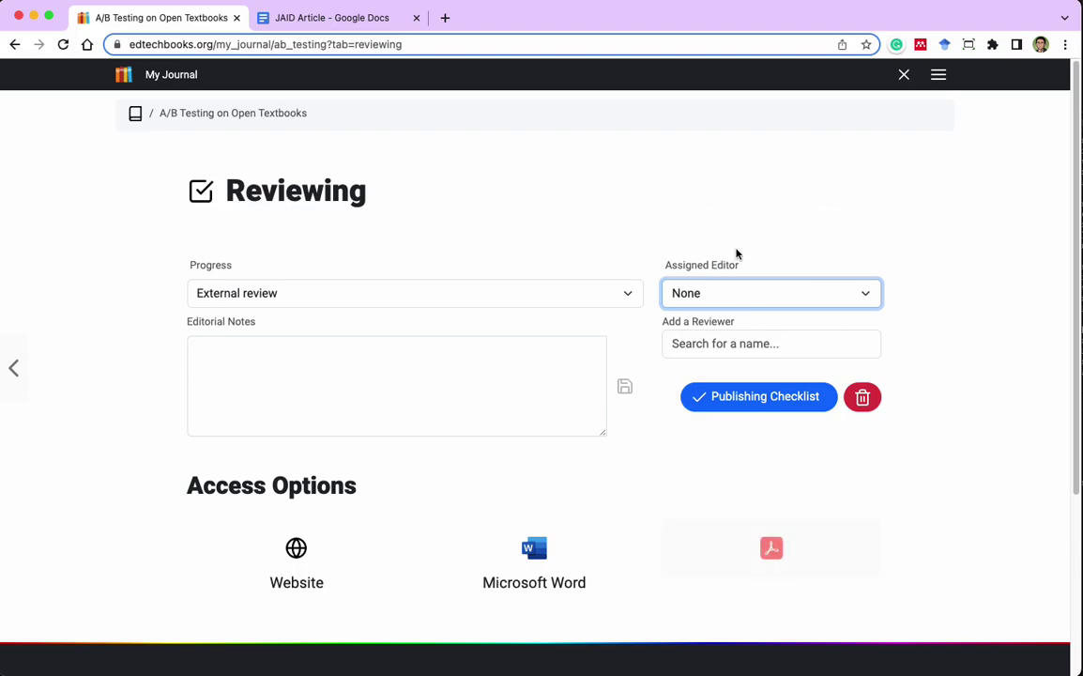
# Search for the reviewer by name and add them as Reviewer #1, Awaiting decision.
pyautogui.click(727, 345)
pyautogui.write('royce')
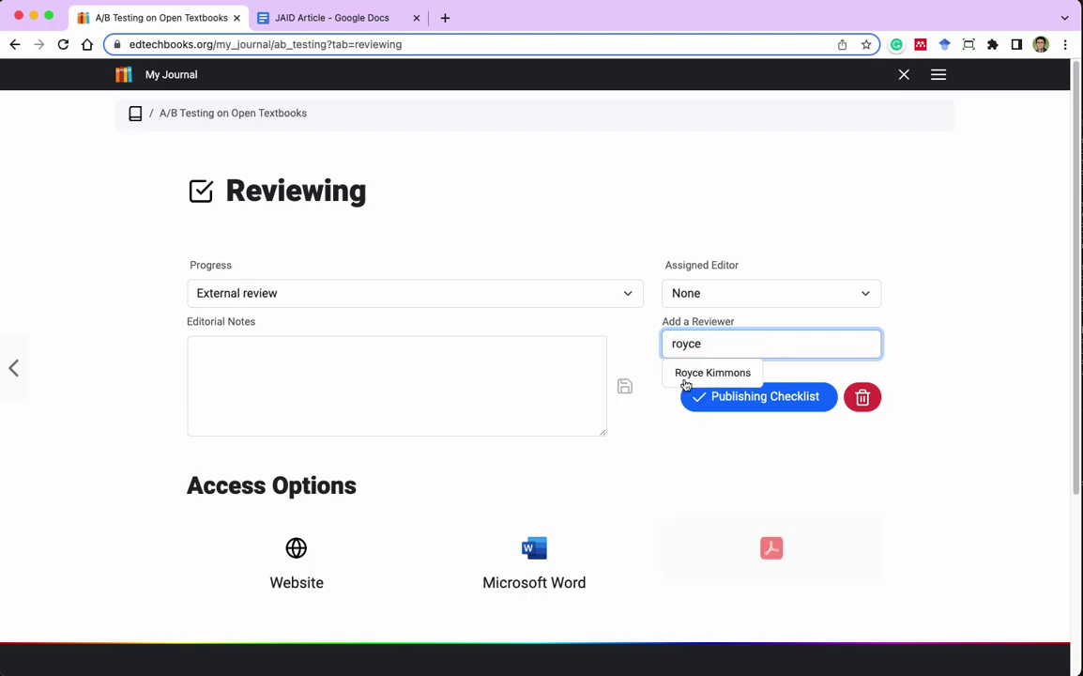
pyautogui.click(695, 373)
pyautogui.scroll(-5, 1012, 320)
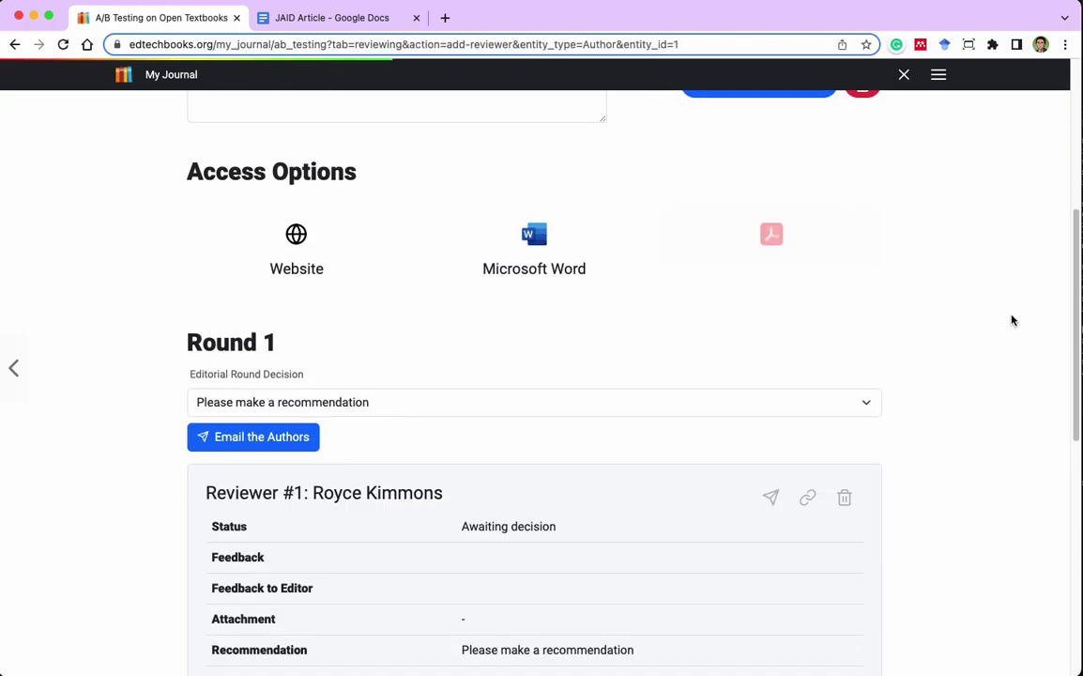
pyautogui.scroll(2, 1012, 320)
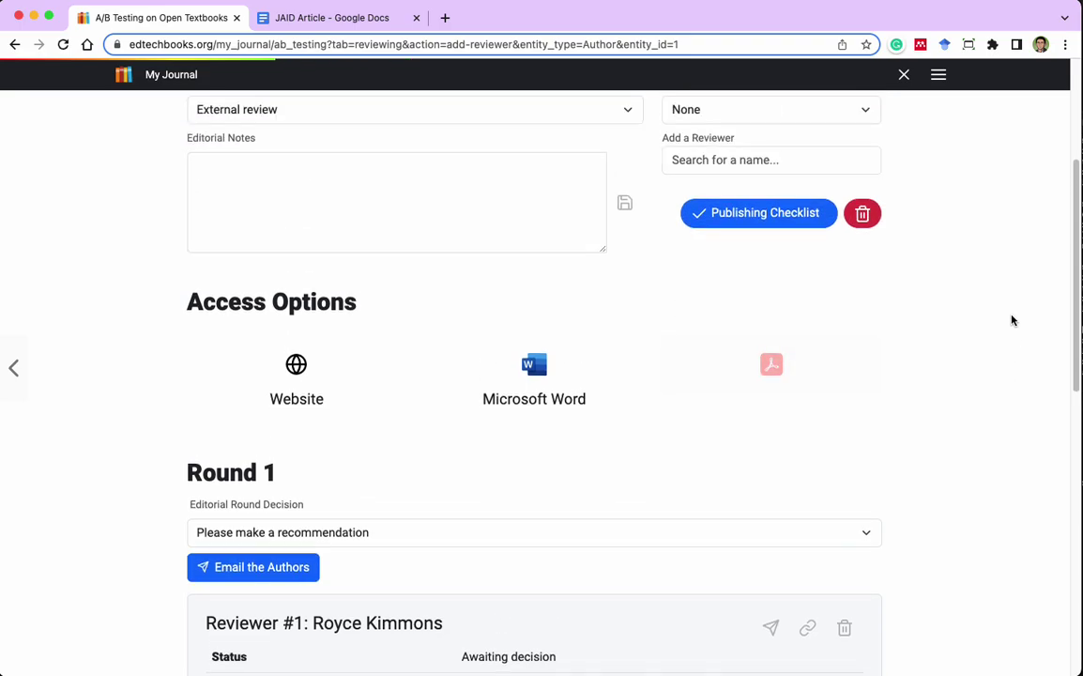
pyautogui.scroll(-5, 1011, 320)
pyautogui.scroll(1, 1011, 320)
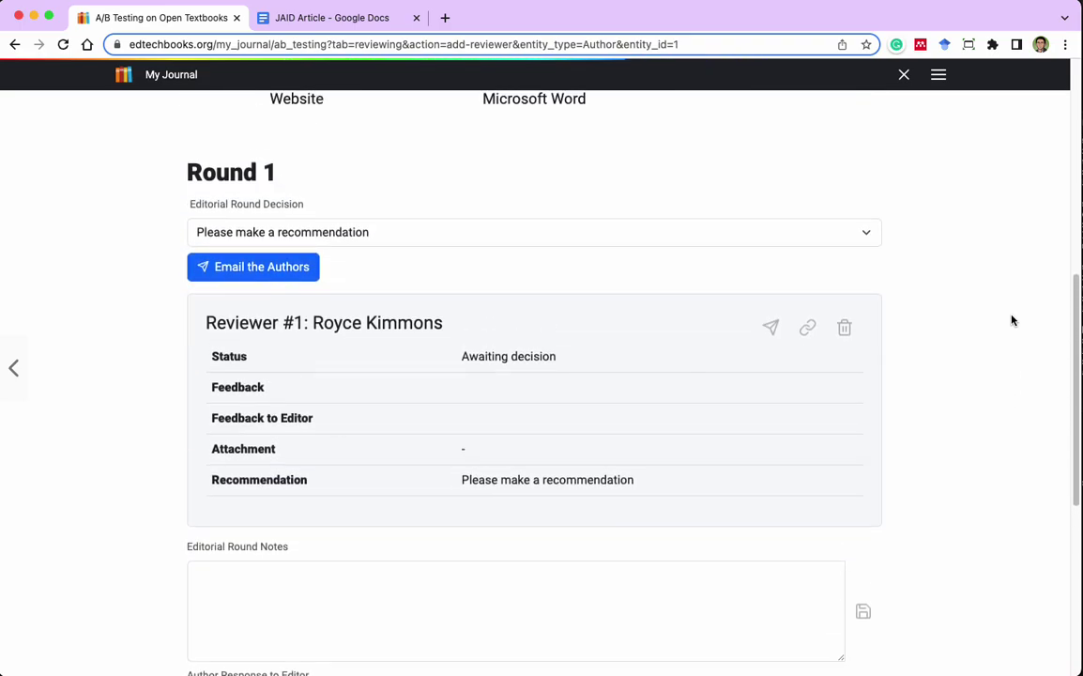
pyautogui.scroll(4, 1012, 320)
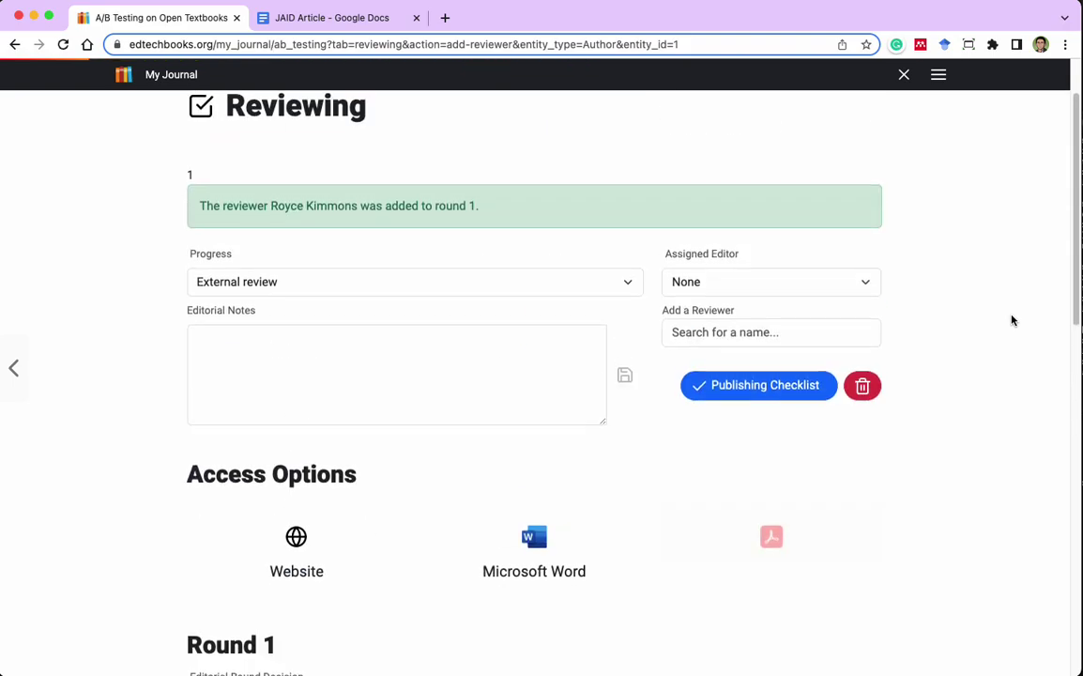
pyautogui.scroll(-3, 1012, 320)
pyautogui.scroll(-1, 1012, 320)
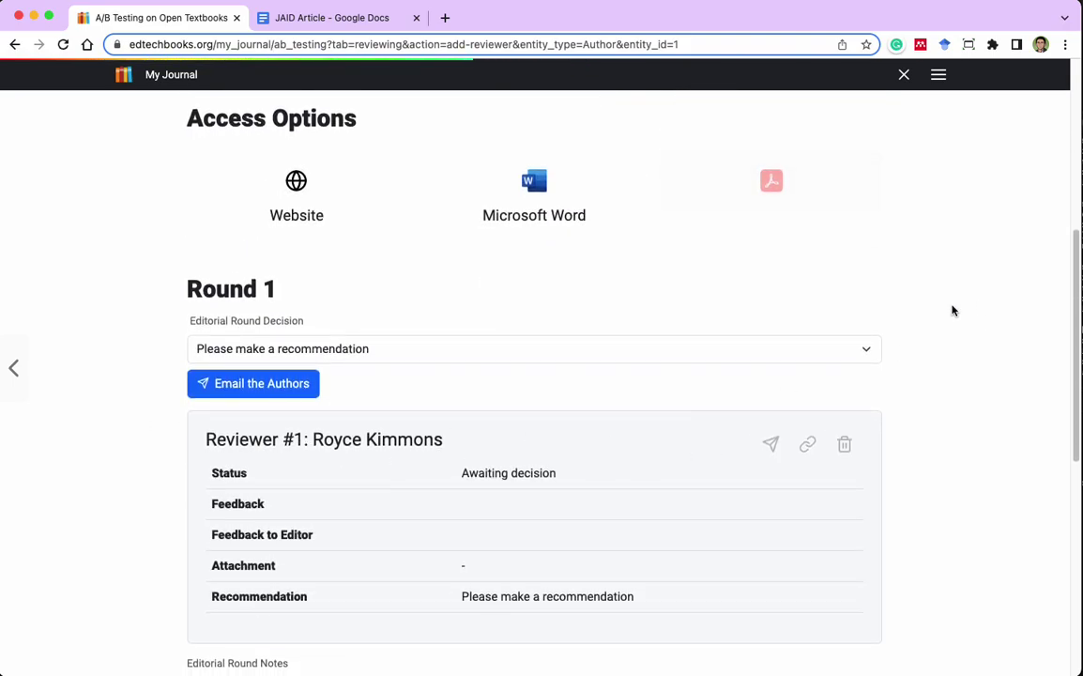
pyautogui.scroll(-1, 979, 307)
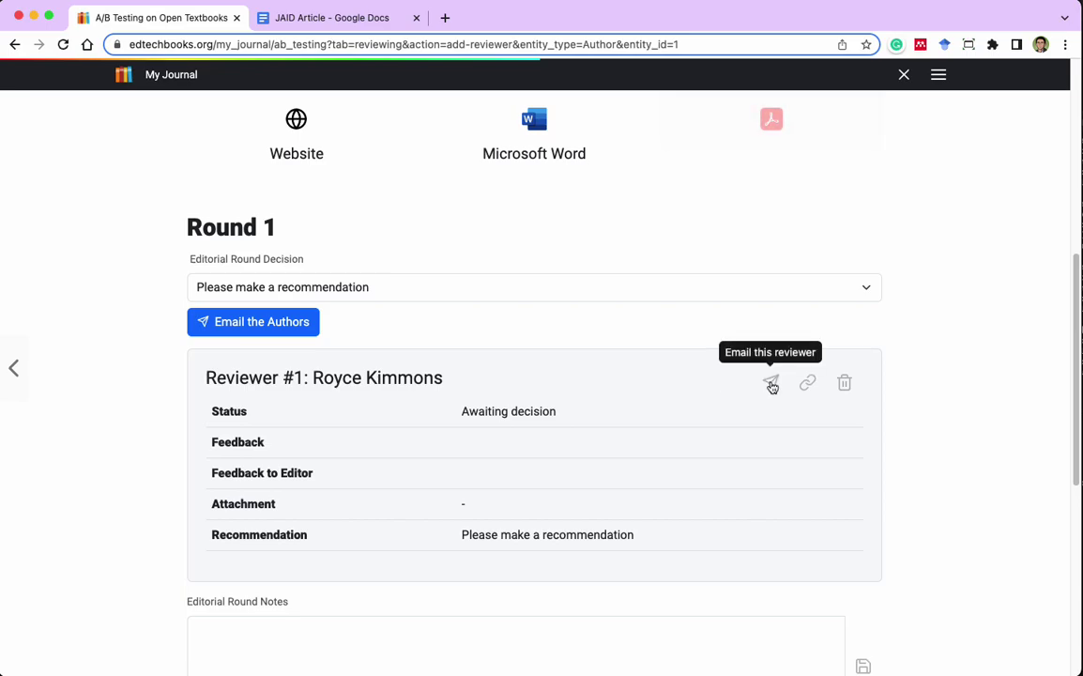
# Compose an email to the round 1 reviewer and settle on the Reviewer: New Request template.
pyautogui.click(770, 383)
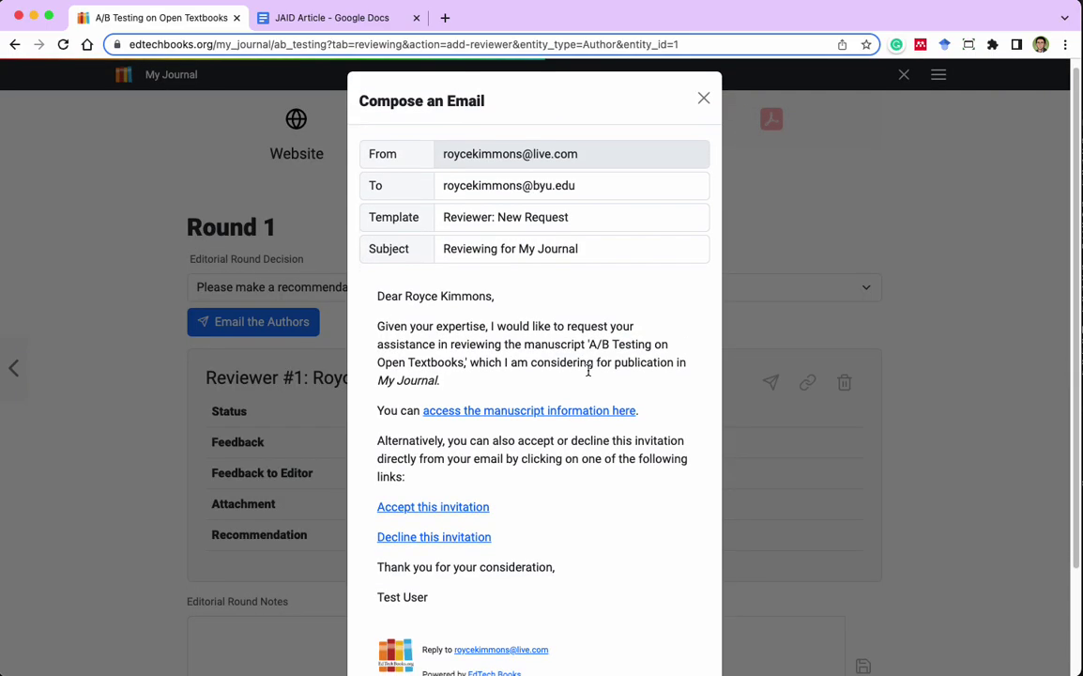
pyautogui.scroll(-2, 608, 349)
pyautogui.scroll(-1, 608, 349)
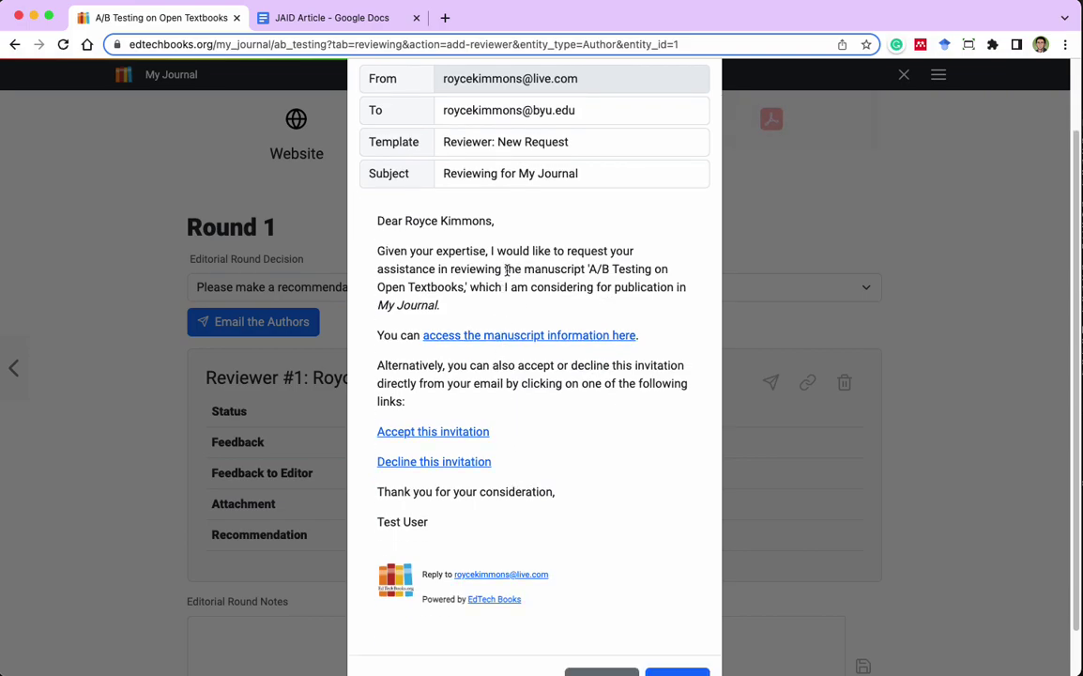
pyautogui.scroll(1, 502, 152)
pyautogui.click(507, 151)
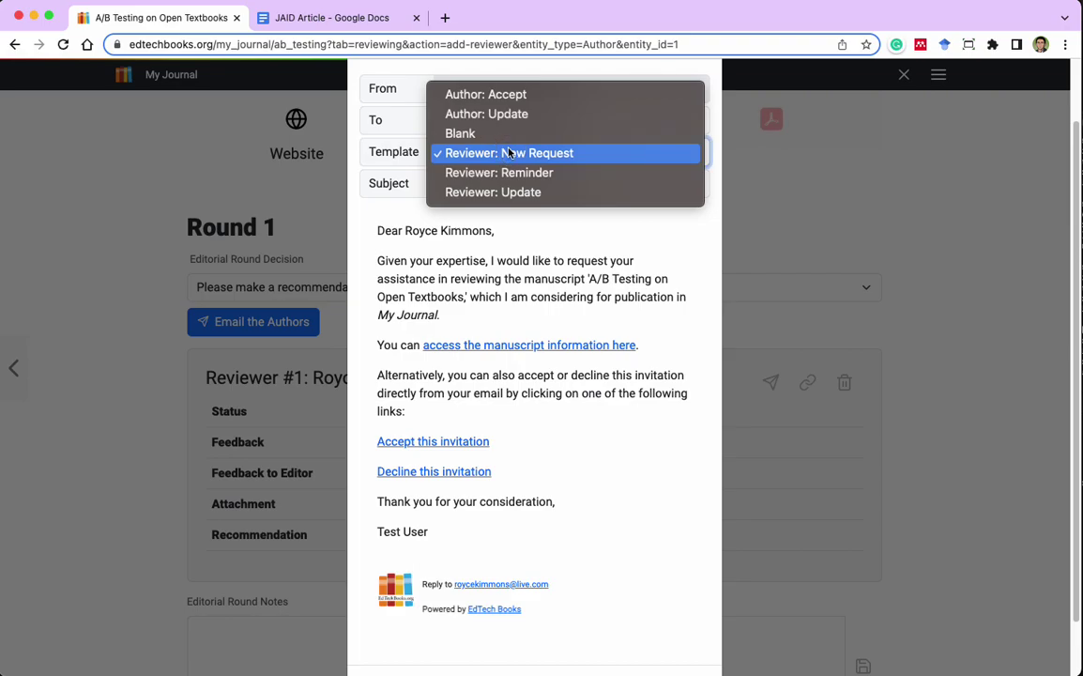
pyautogui.click(555, 180)
pyautogui.click(544, 157)
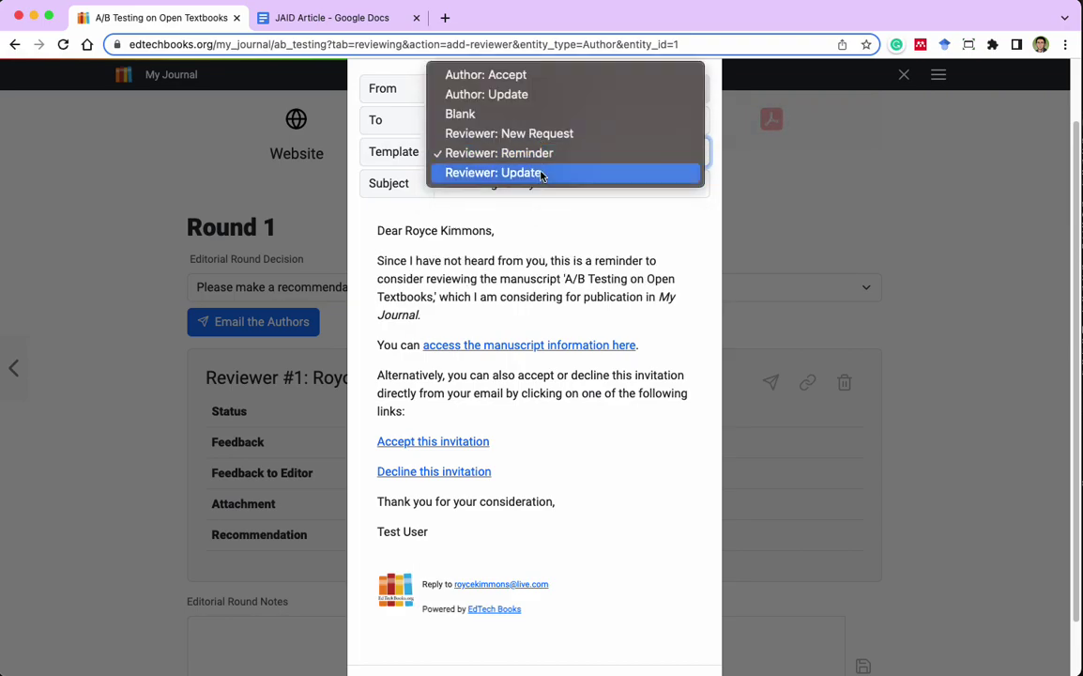
pyautogui.click(540, 174)
pyautogui.click(525, 222)
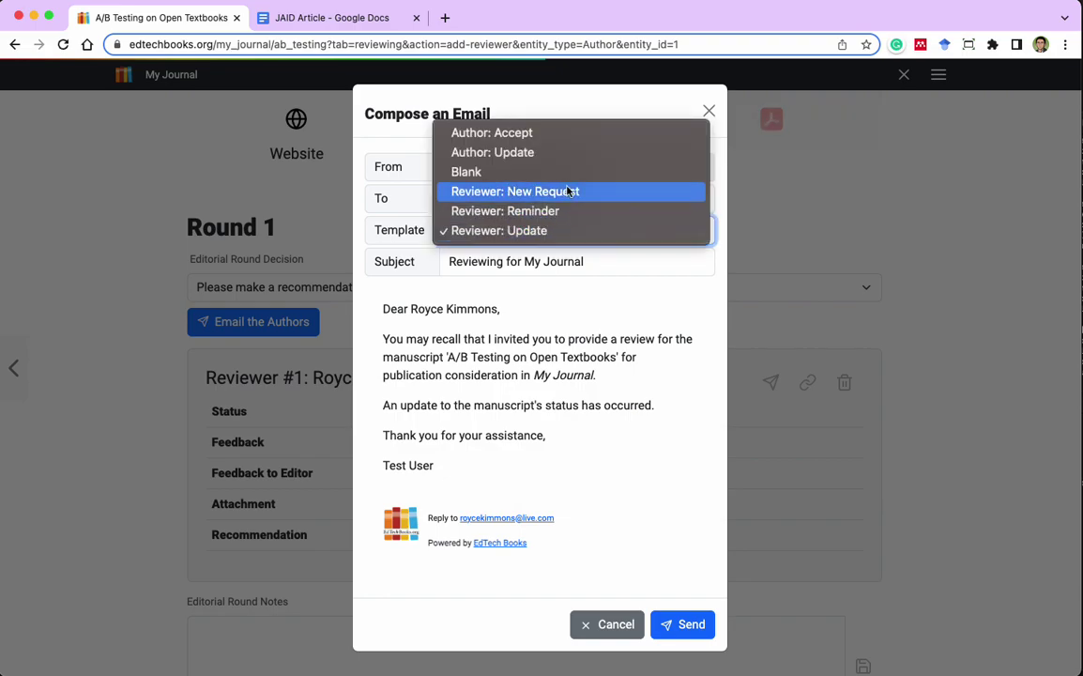
pyautogui.click(542, 192)
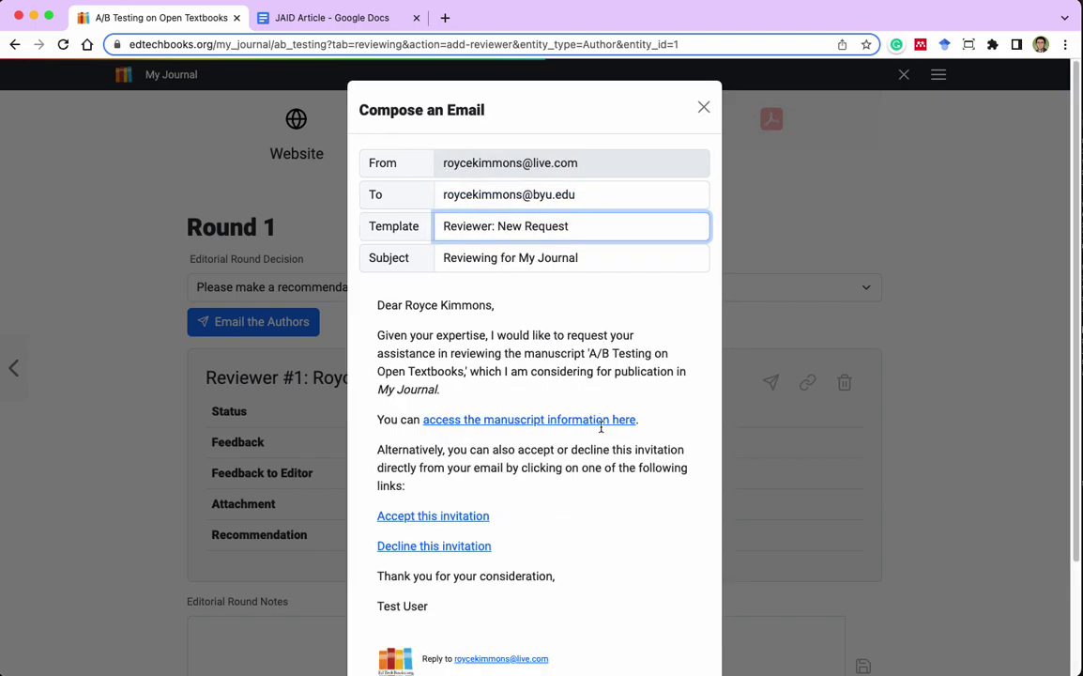
pyautogui.click(558, 228)
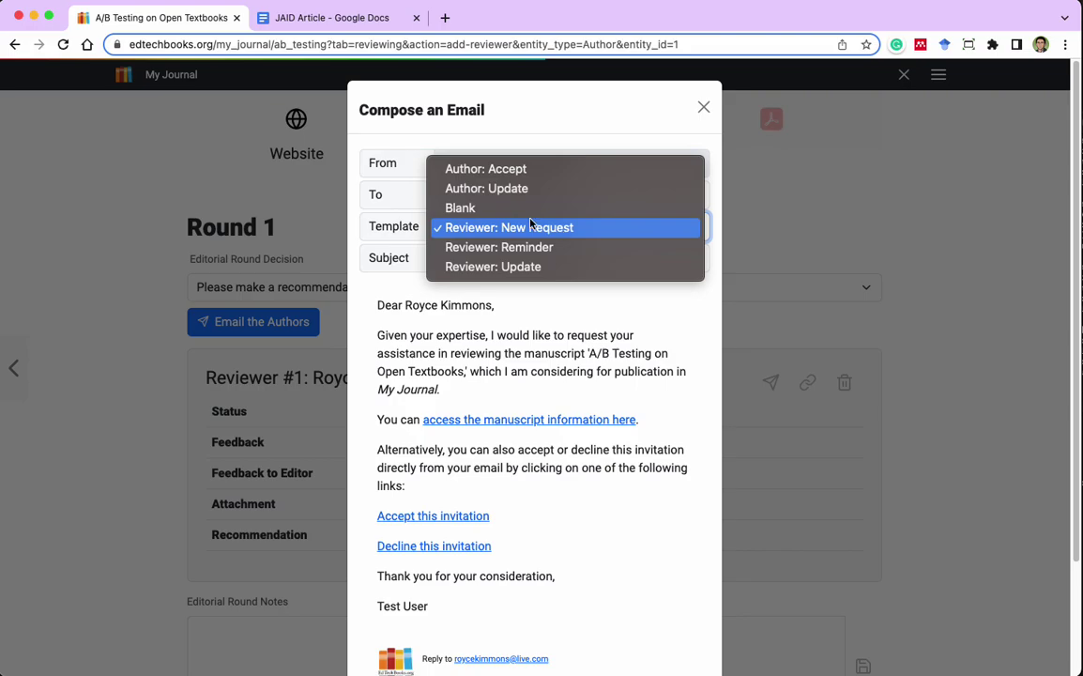
pyautogui.click(544, 208)
pyautogui.click(532, 252)
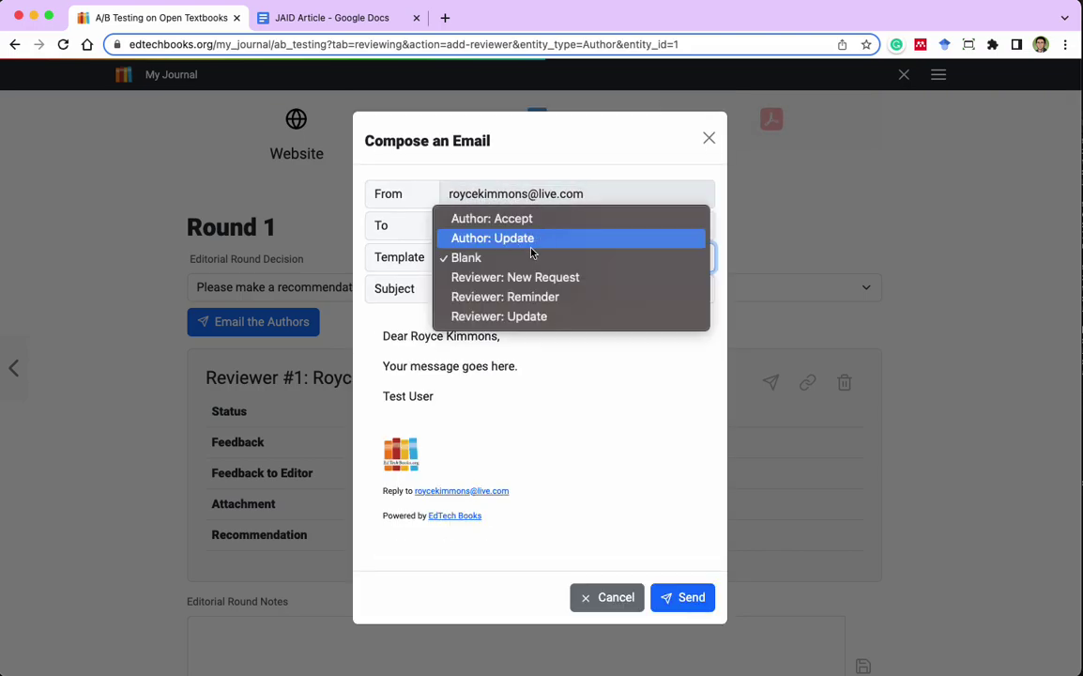
pyautogui.click(528, 277)
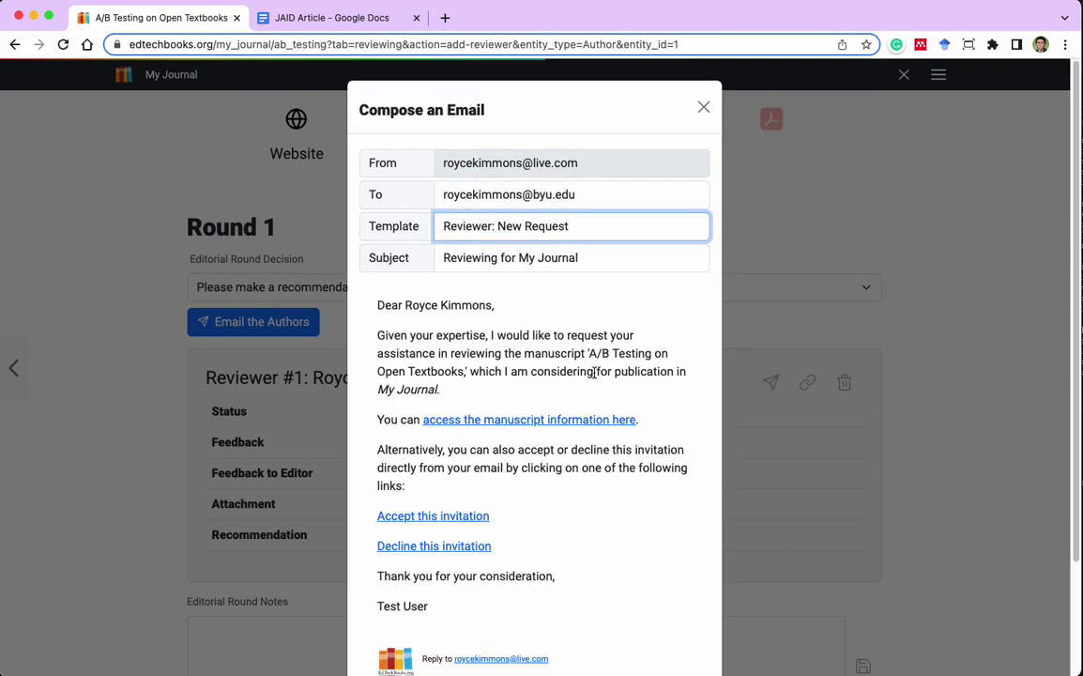
# Send the Reviewer: New Request invitation email to Reviewer #1.
pyautogui.scroll(-2, 597, 369)
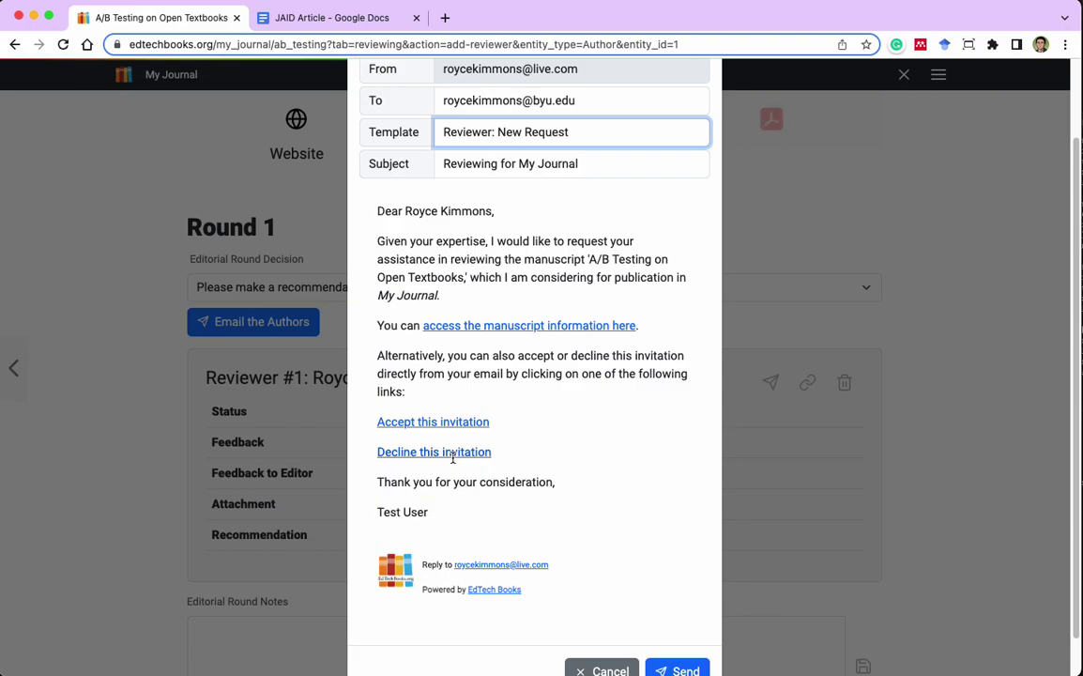
pyautogui.scroll(-1, 647, 376)
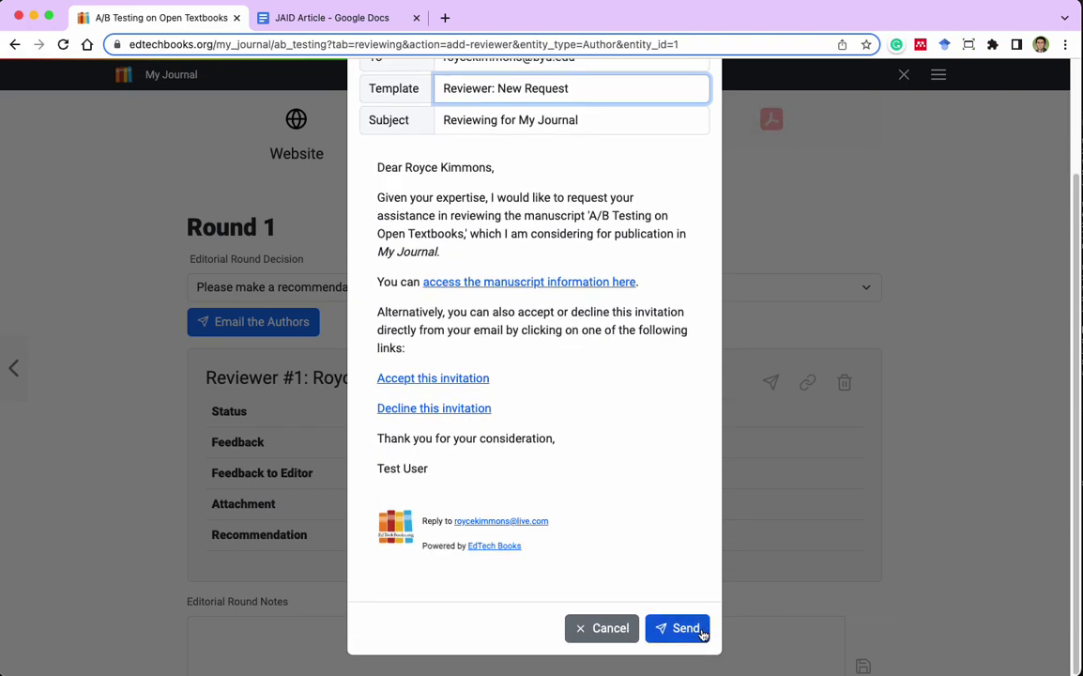
pyautogui.scroll(3, 583, 430)
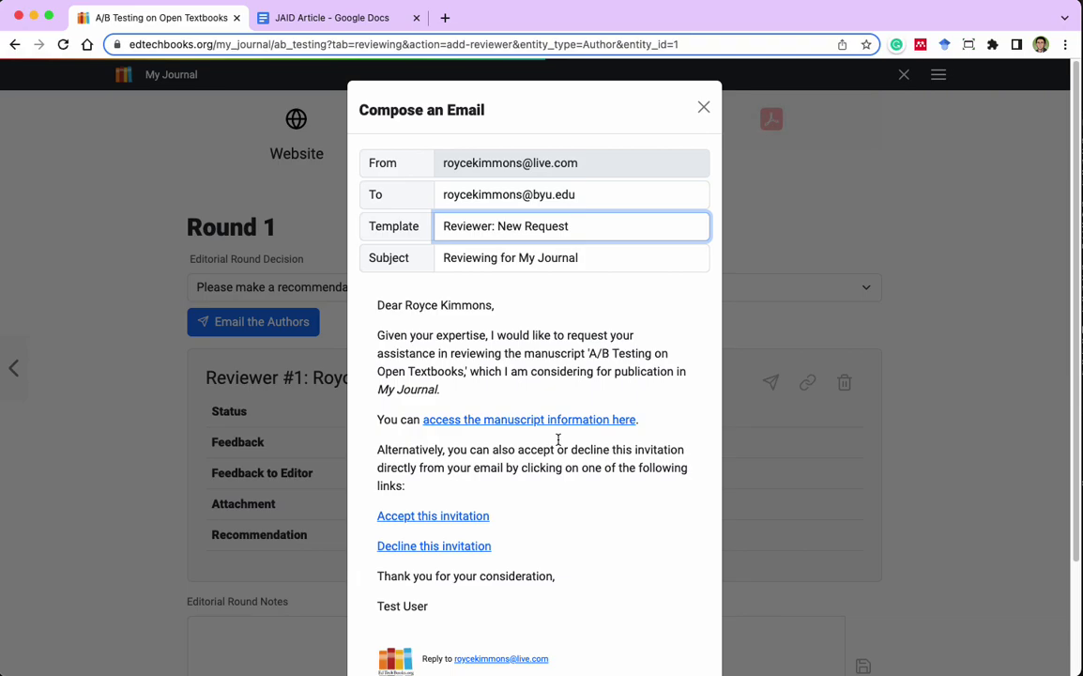
pyautogui.scroll(-3, 558, 439)
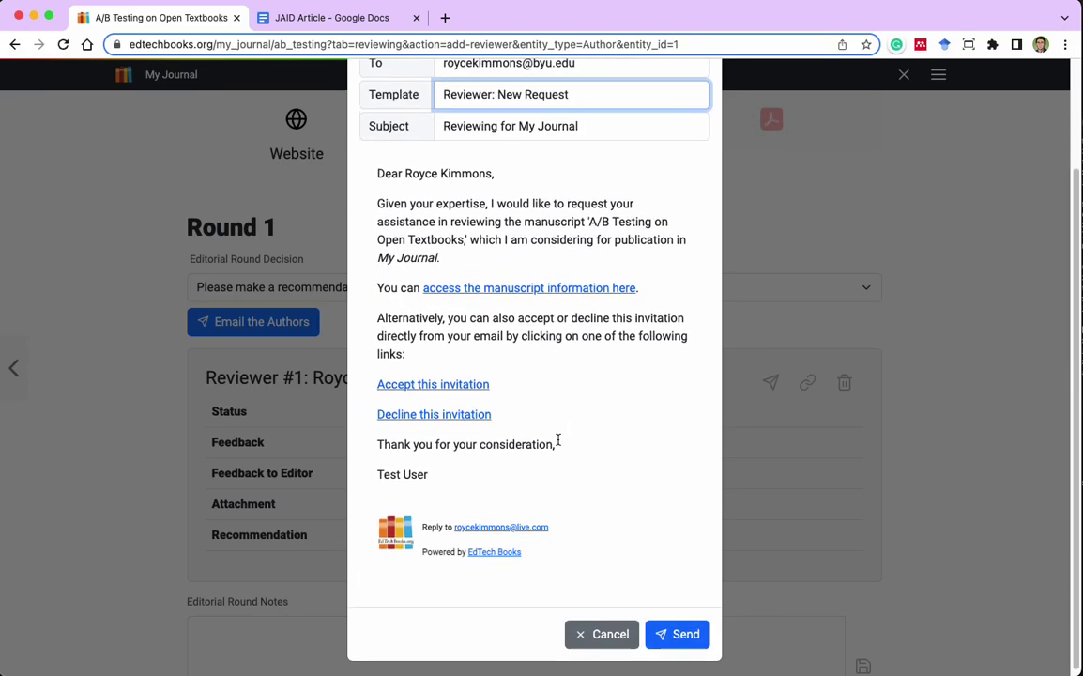
pyautogui.click(672, 634)
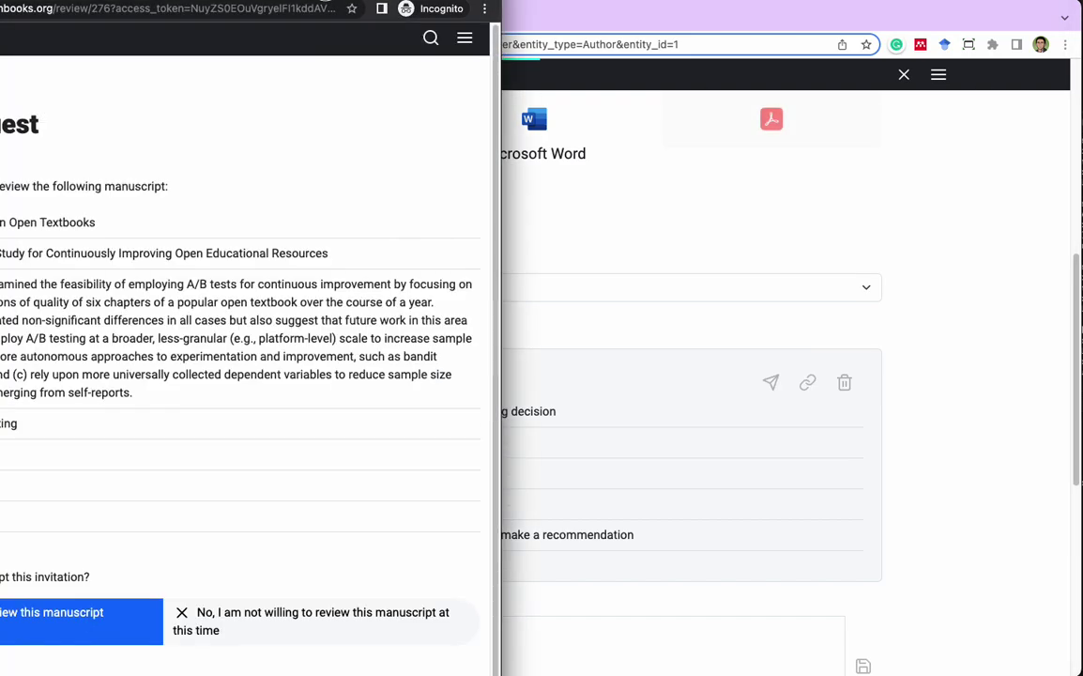
# Move the private review-request window to the top-left and enlarge it to nearly fill the screen.
pyautogui.moveTo(322, 2); pyautogui.dragTo(795, 84)
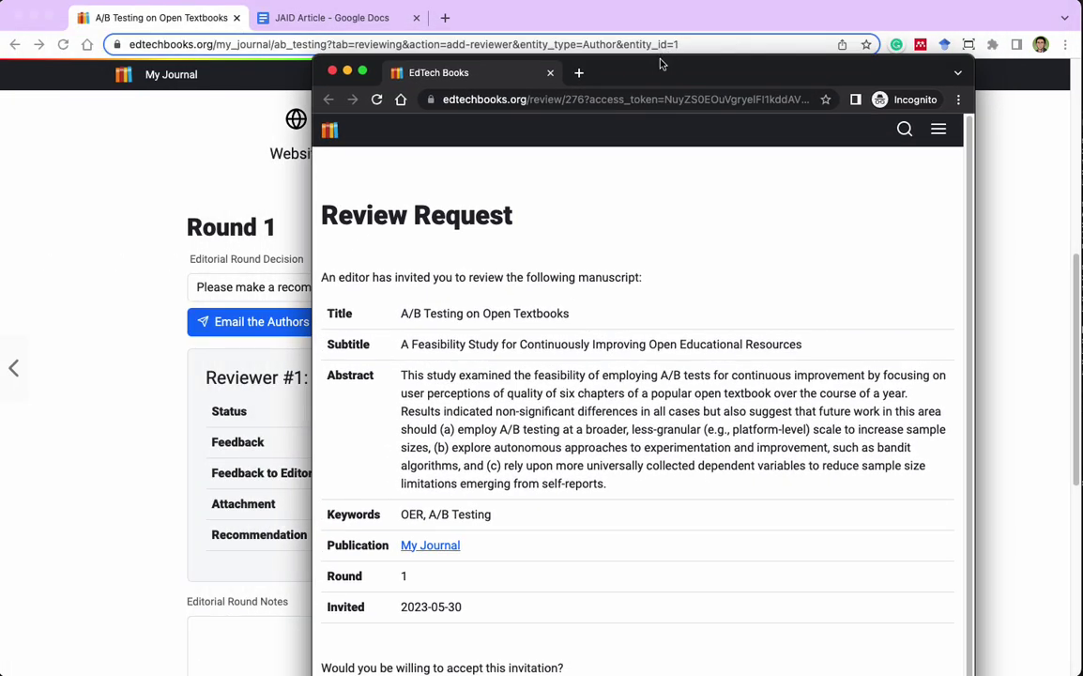
pyautogui.moveTo(664, 56); pyautogui.dragTo(708, 143)
pyautogui.moveTo(911, 482); pyautogui.dragTo(1059, 672)
pyautogui.moveTo(797, 140); pyautogui.dragTo(549, 29)
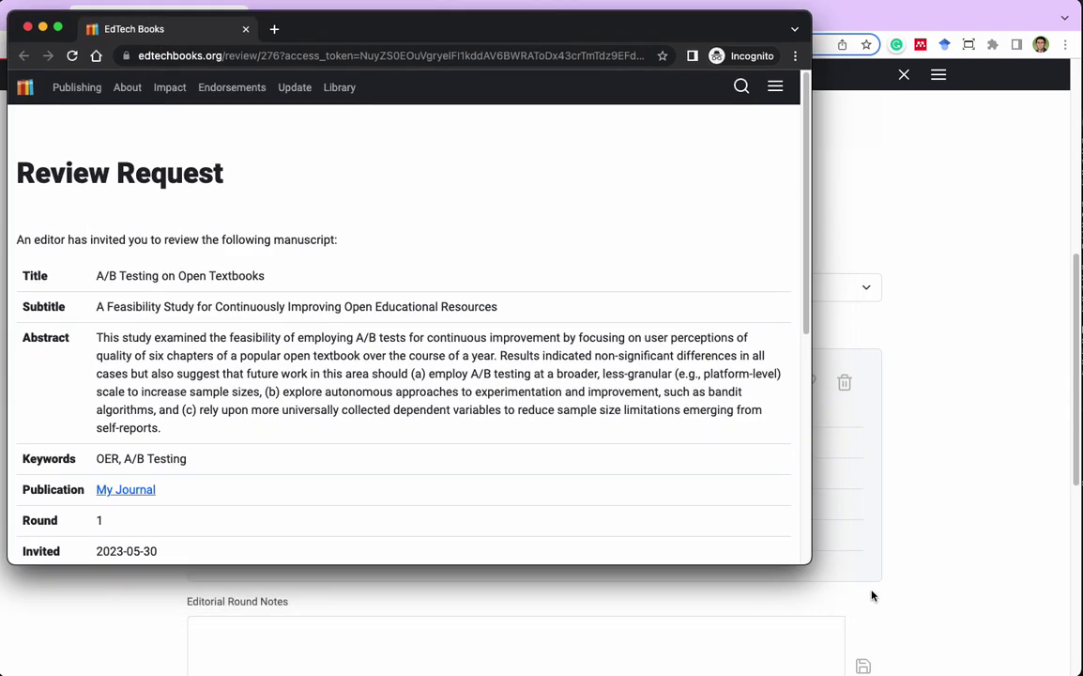
pyautogui.moveTo(805, 561); pyautogui.dragTo(1067, 675)
# Accept the invitation to review the manuscript.
pyautogui.scroll(-5, 703, 197)
pyautogui.scroll(5, 750, 208)
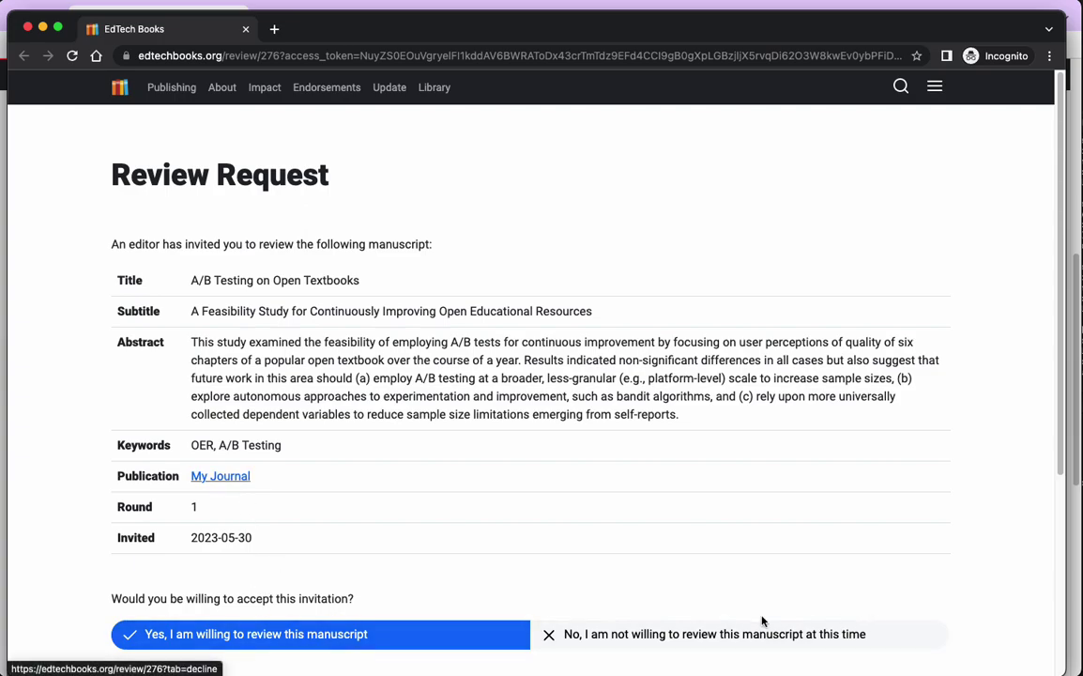
pyautogui.click(335, 635)
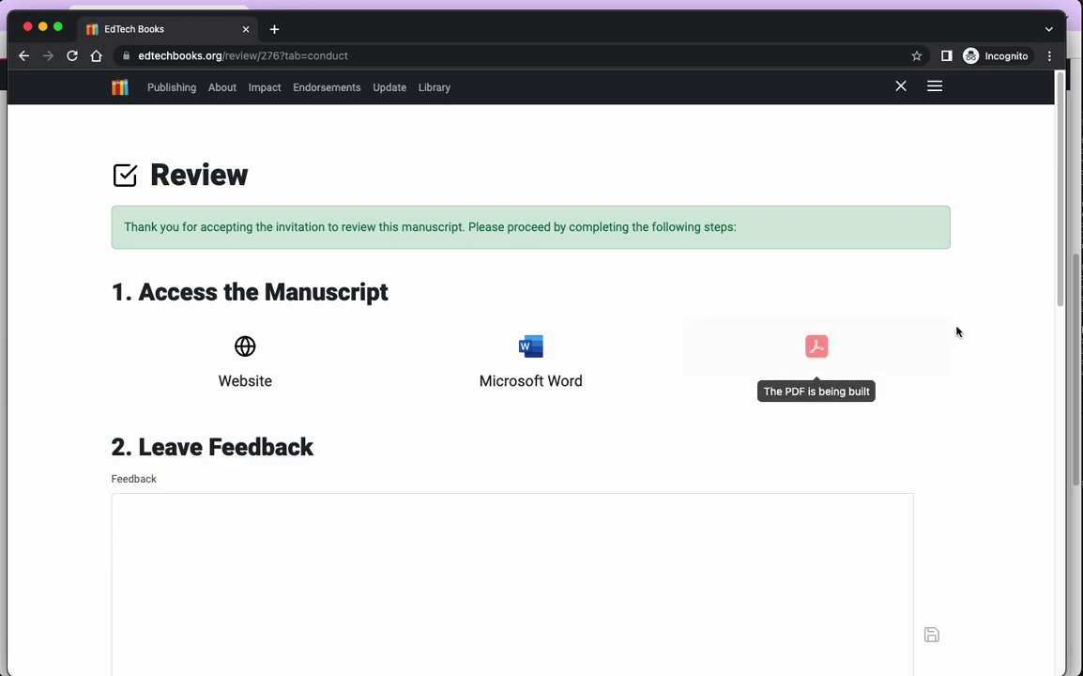
pyautogui.scroll(-3, 955, 333)
pyautogui.scroll(2, 955, 337)
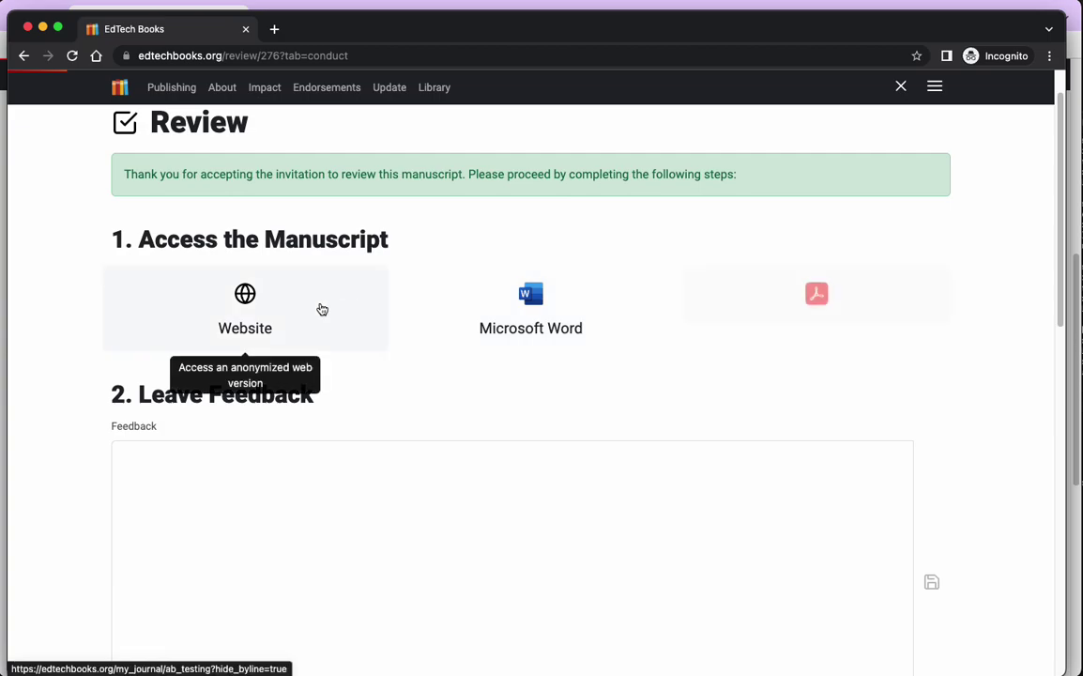
pyautogui.click(266, 310)
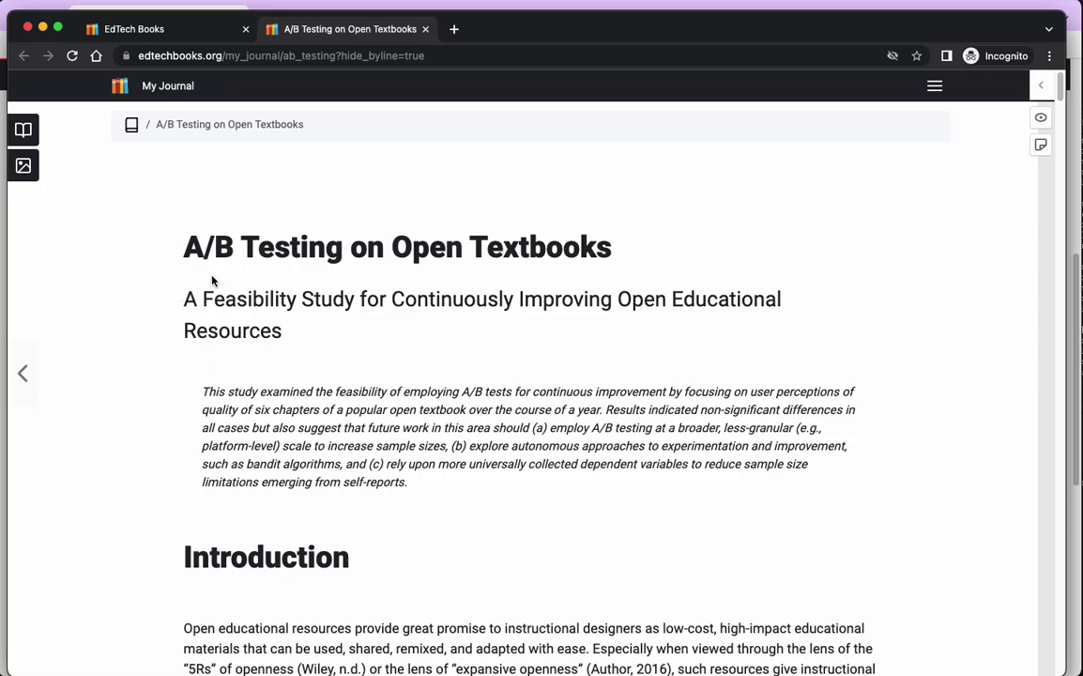
pyautogui.scroll(-5, 212, 281)
pyautogui.scroll(5, 218, 263)
pyautogui.click(426, 30)
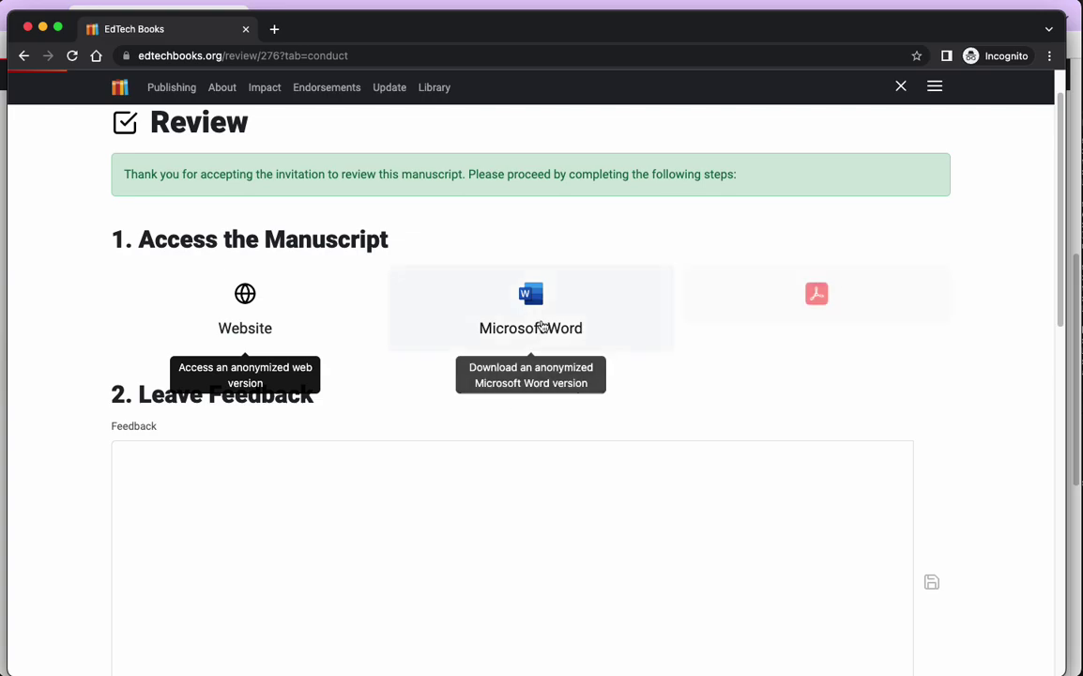
# Download the anonymized manuscript 12497.doc, view it in Word, then close it and return to the review page.
pyautogui.click(541, 325)
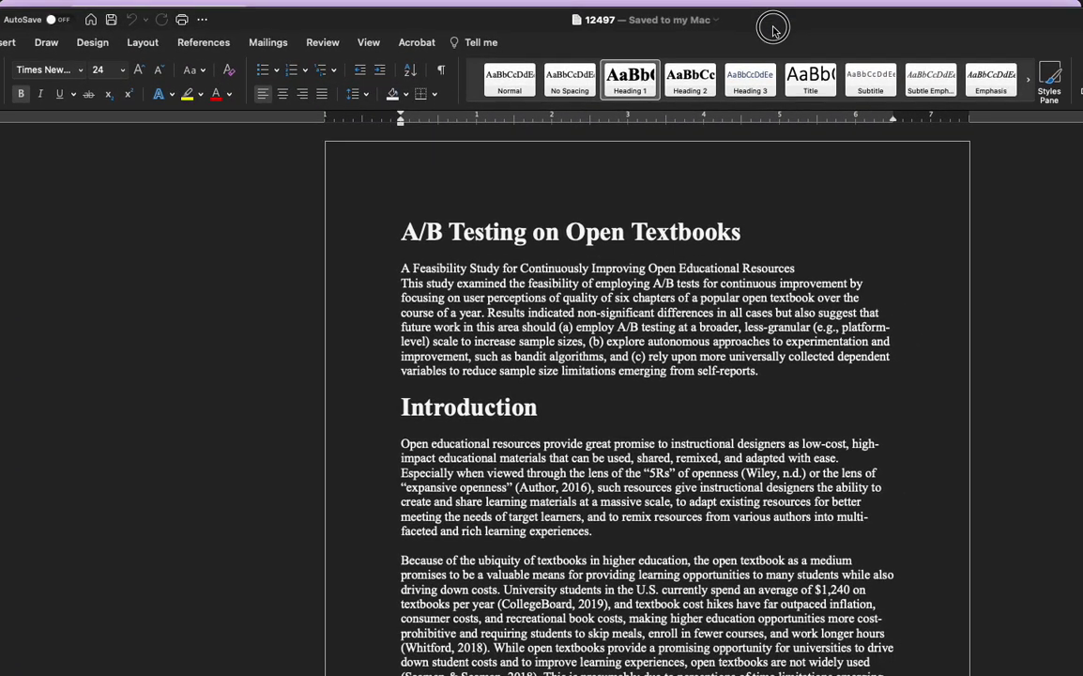
pyautogui.moveTo(773, 31); pyautogui.dragTo(1081, 133)
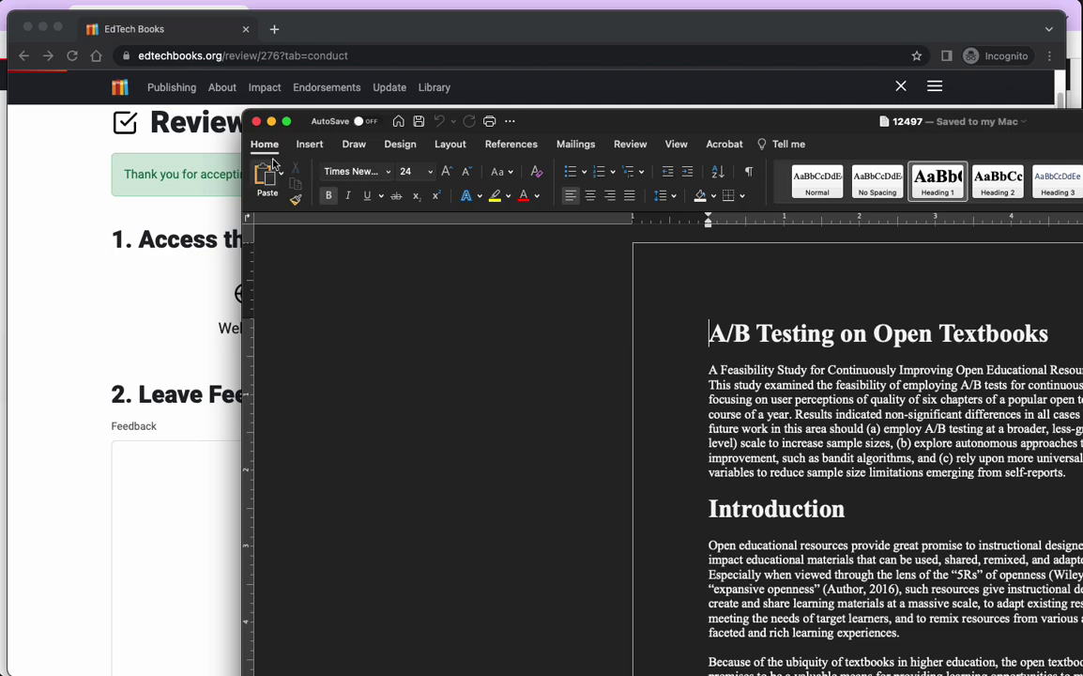
pyautogui.click(256, 122)
pyautogui.click(750, 276)
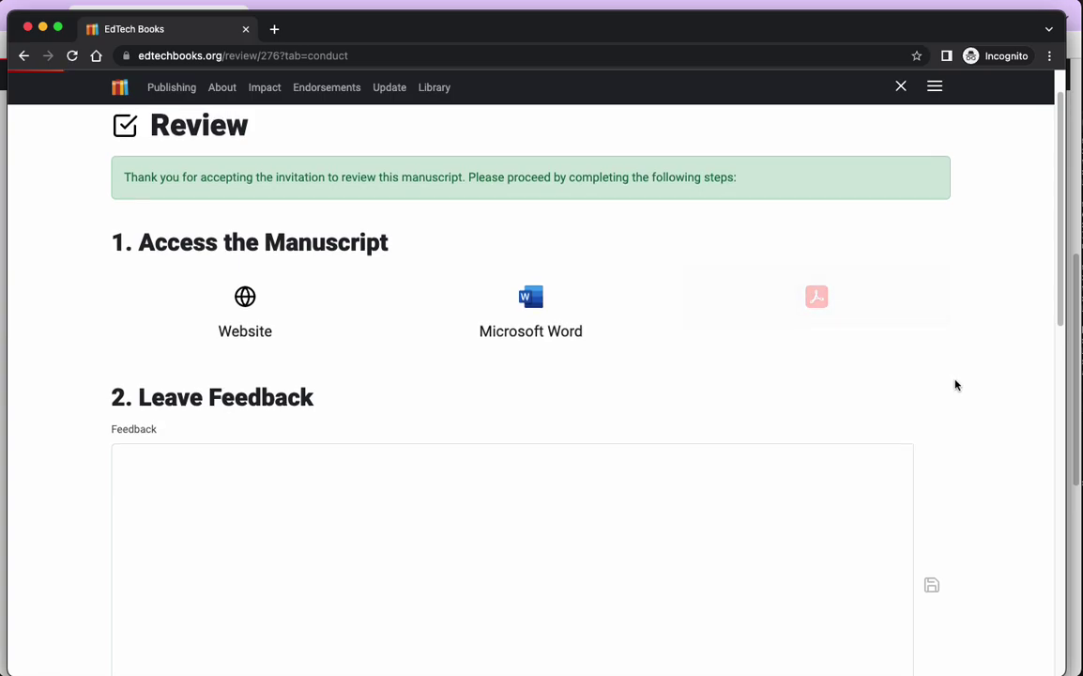
# Enter the review feedback 'Here's my review. It's pretty good.' in the Feedback box.
pyautogui.scroll(-3, 955, 384)
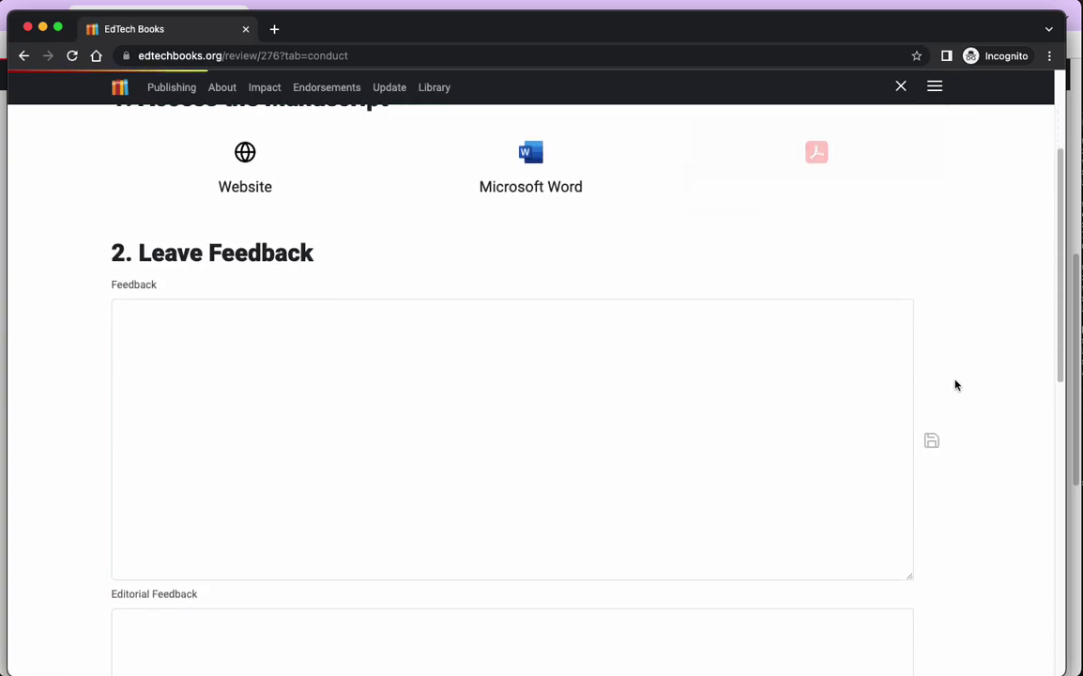
pyautogui.scroll(-2, 955, 384)
pyautogui.click(383, 399)
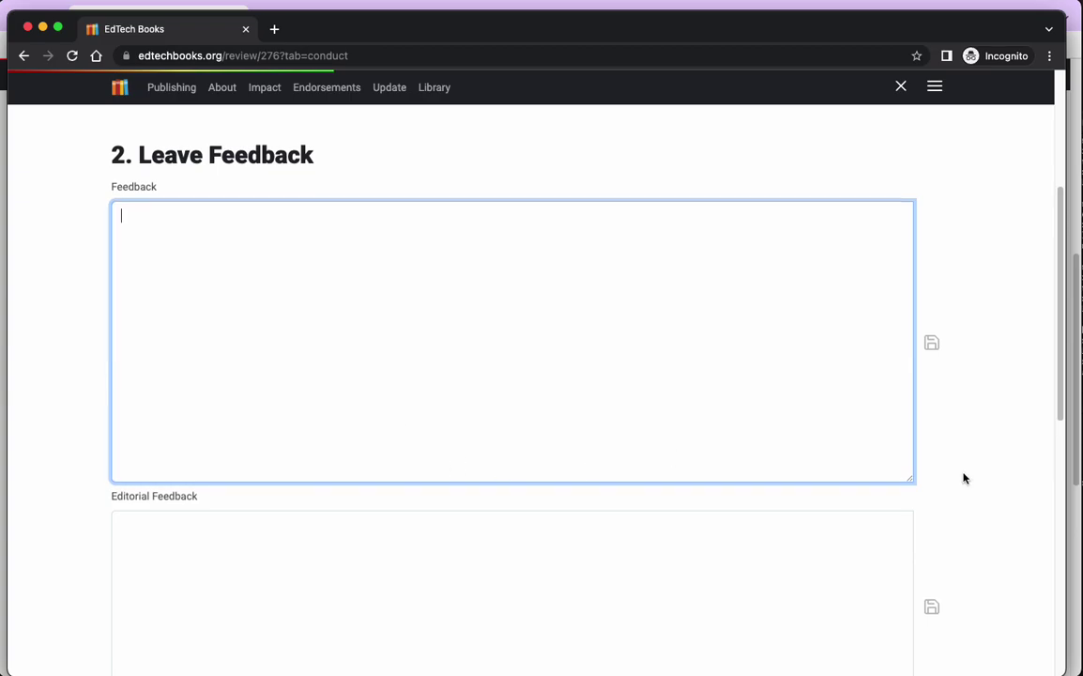
pyautogui.scroll(-5, 965, 476)
pyautogui.scroll(3, 302, 330)
pyautogui.click(234, 374)
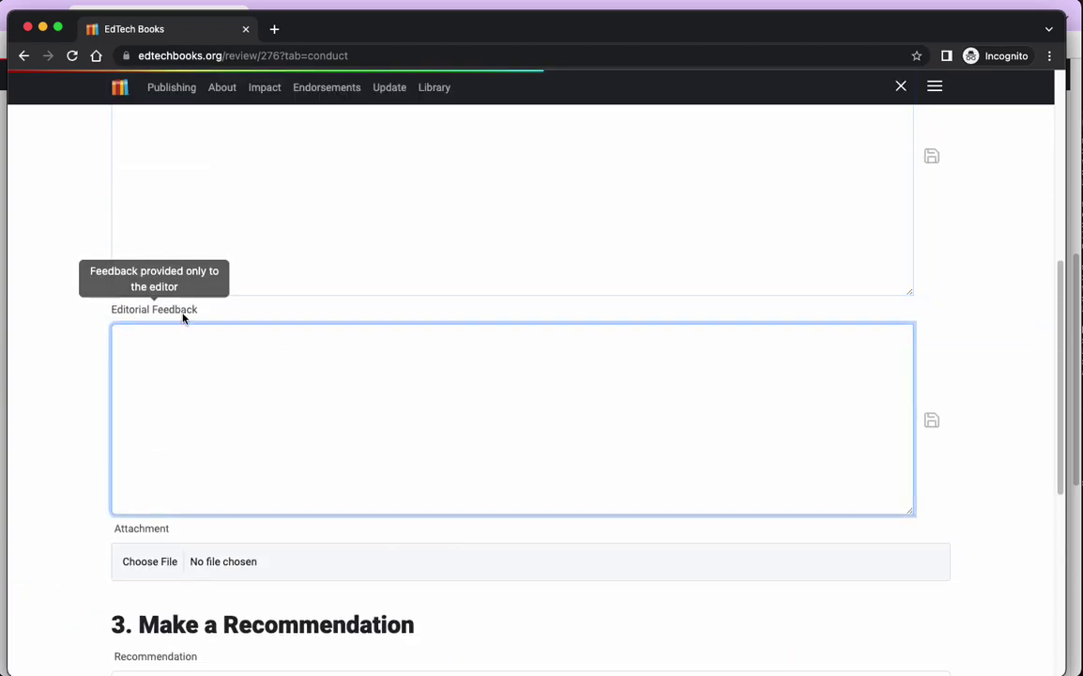
pyautogui.click(203, 370)
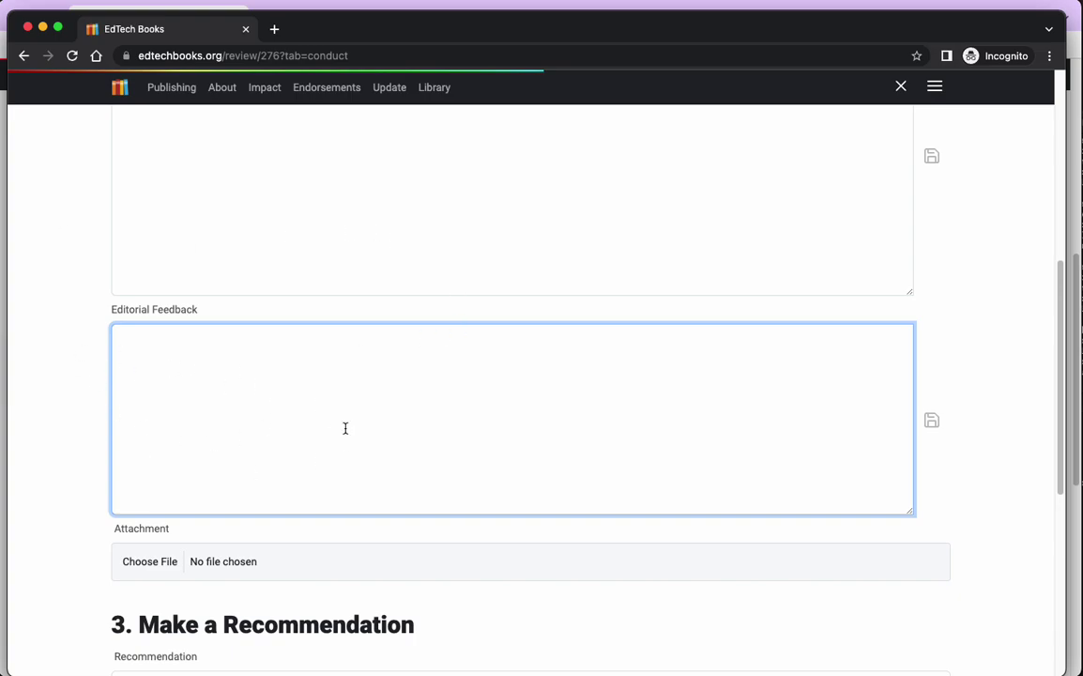
pyautogui.click(997, 417)
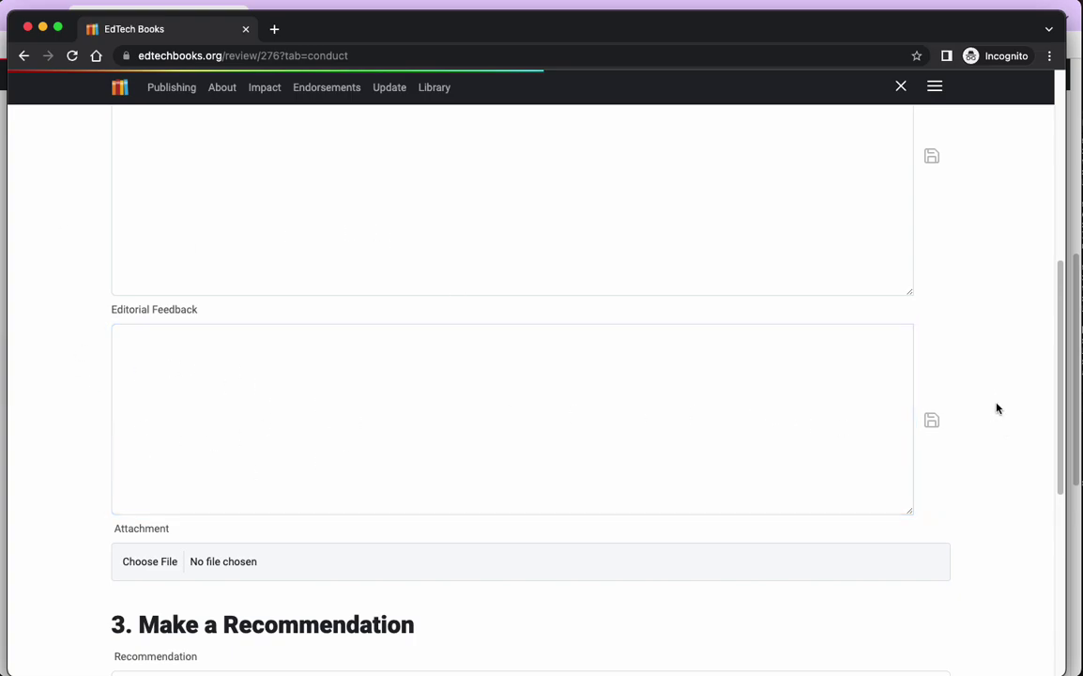
pyautogui.scroll(-1, 595, 529)
pyautogui.scroll(5, 398, 373)
pyautogui.click(270, 575)
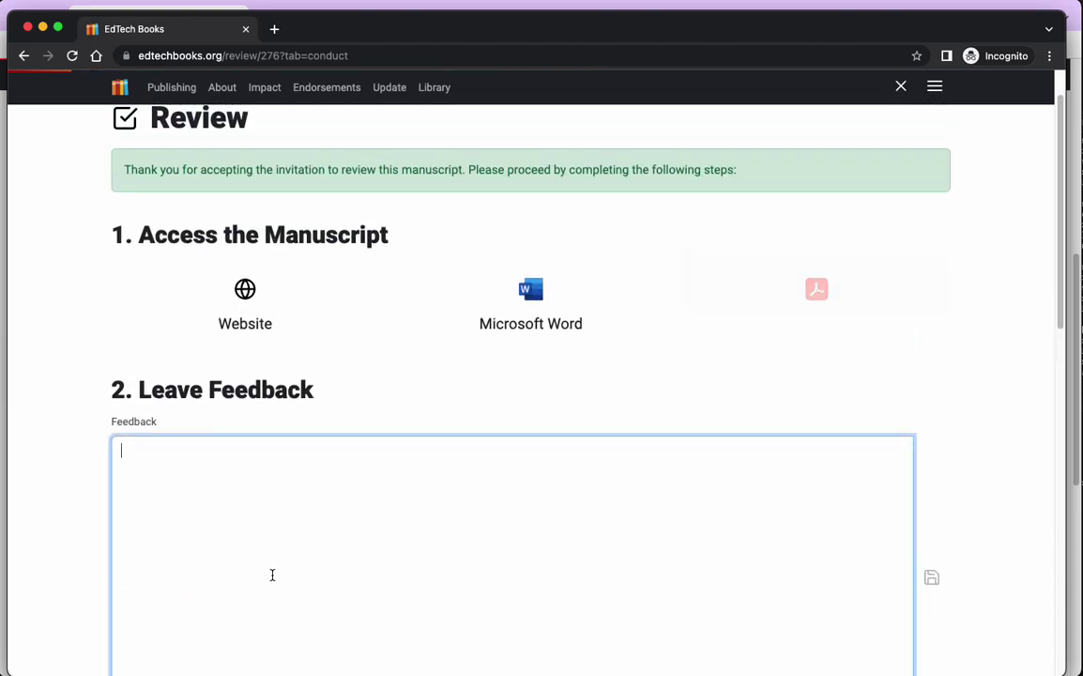
pyautogui.write("Here's my review. It's p")
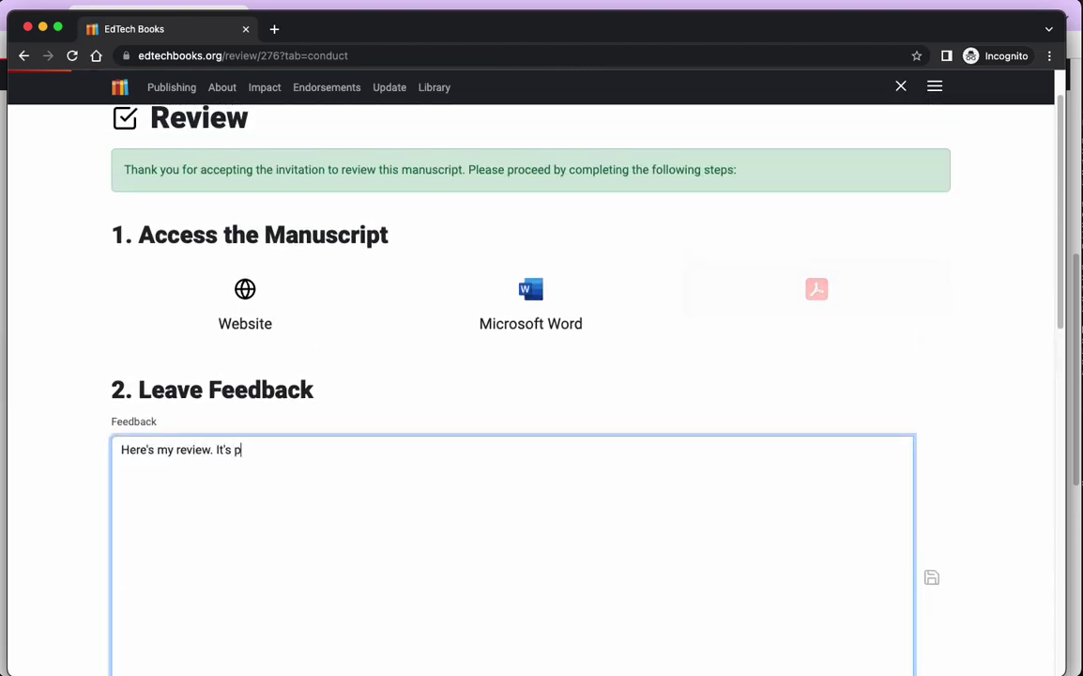
pyautogui.write('retty good...')
# Save the editor-only note 'Just so you know, I think this should be published soon!' as Editorial Feedback.
pyautogui.scroll(-5, 333, 485)
pyautogui.click(328, 431)
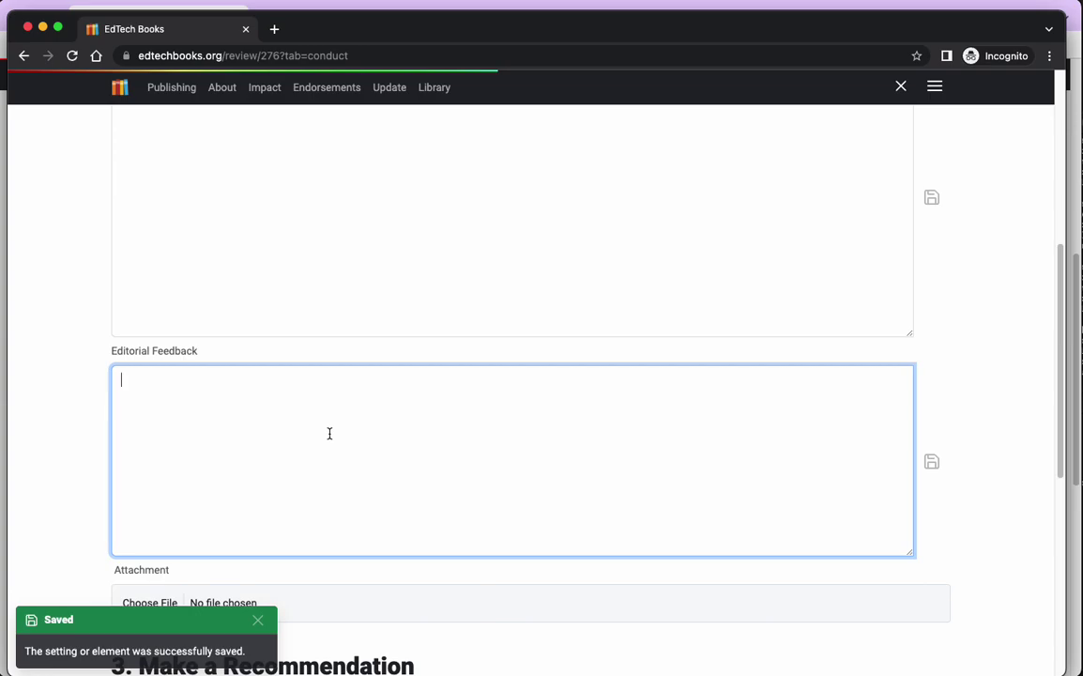
pyautogui.write('Just so you know, I think this should be published soon!')
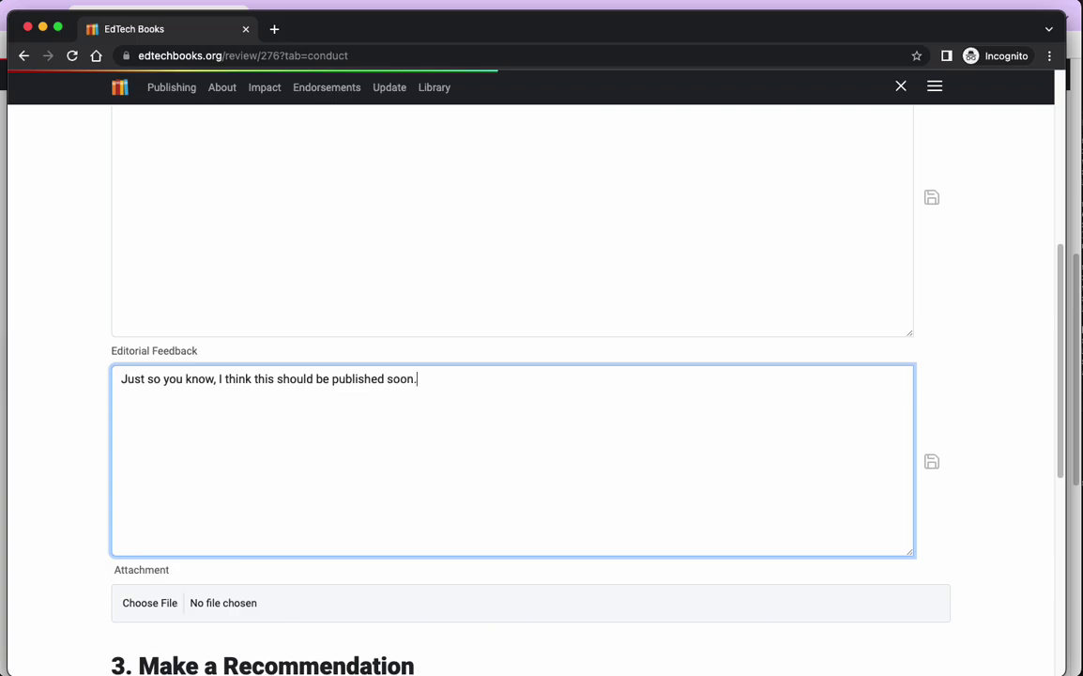
pyautogui.click(256, 362)
pyautogui.scroll(-3, 491, 334)
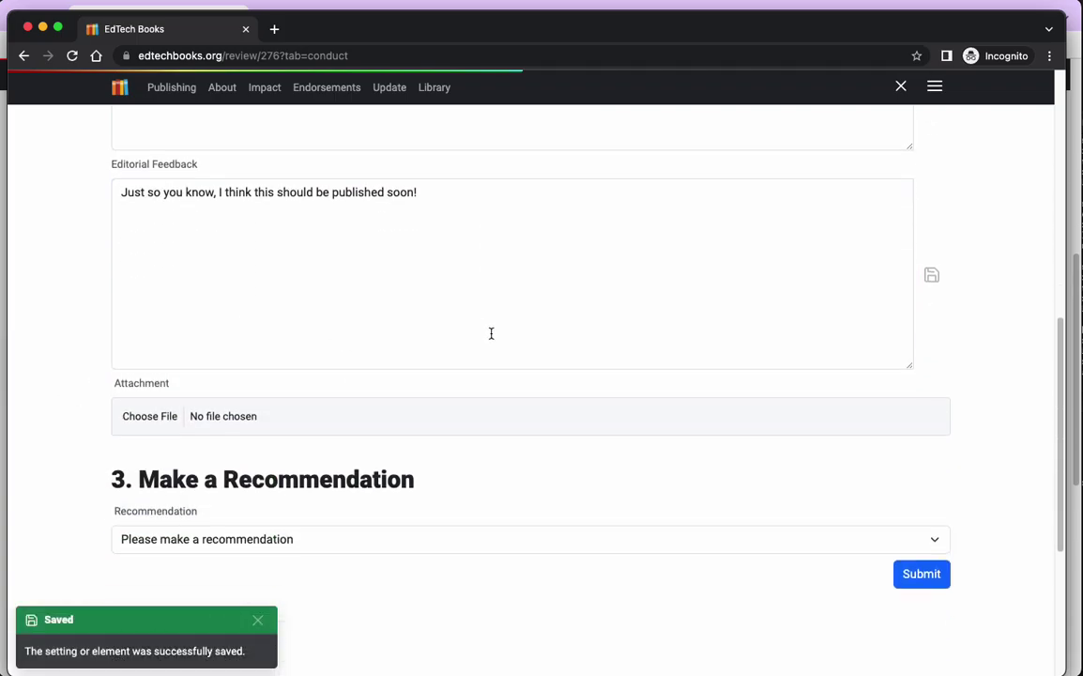
# Attach 12497.doc, recommend Request minor revisions, and submit the review.
pyautogui.click(153, 420)
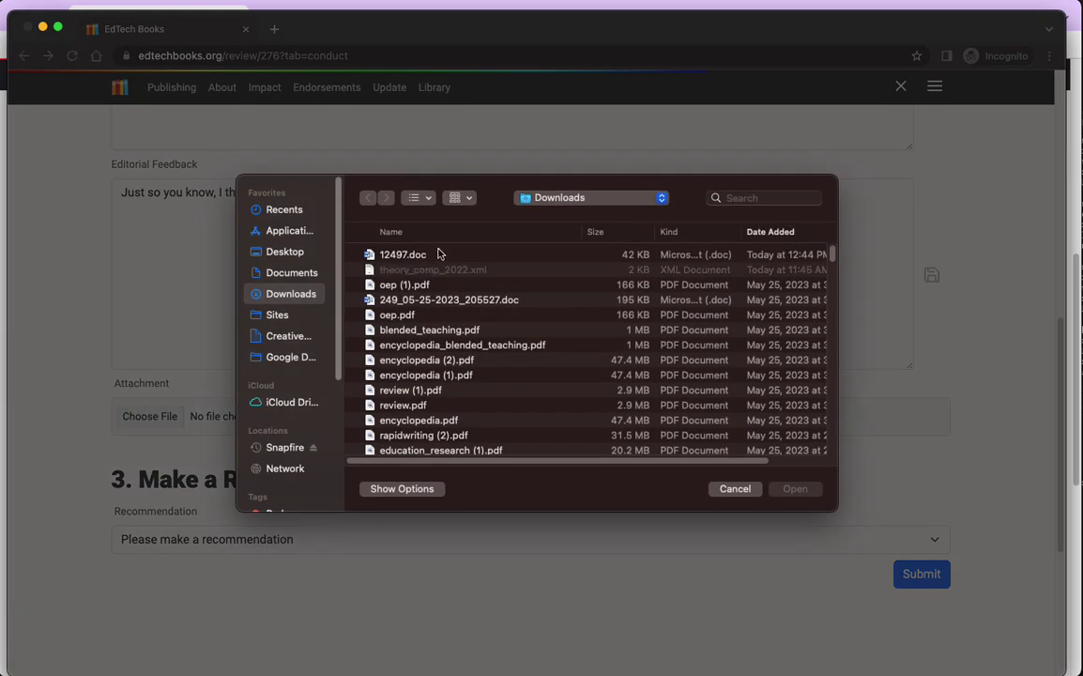
pyautogui.doubleClick(422, 258)
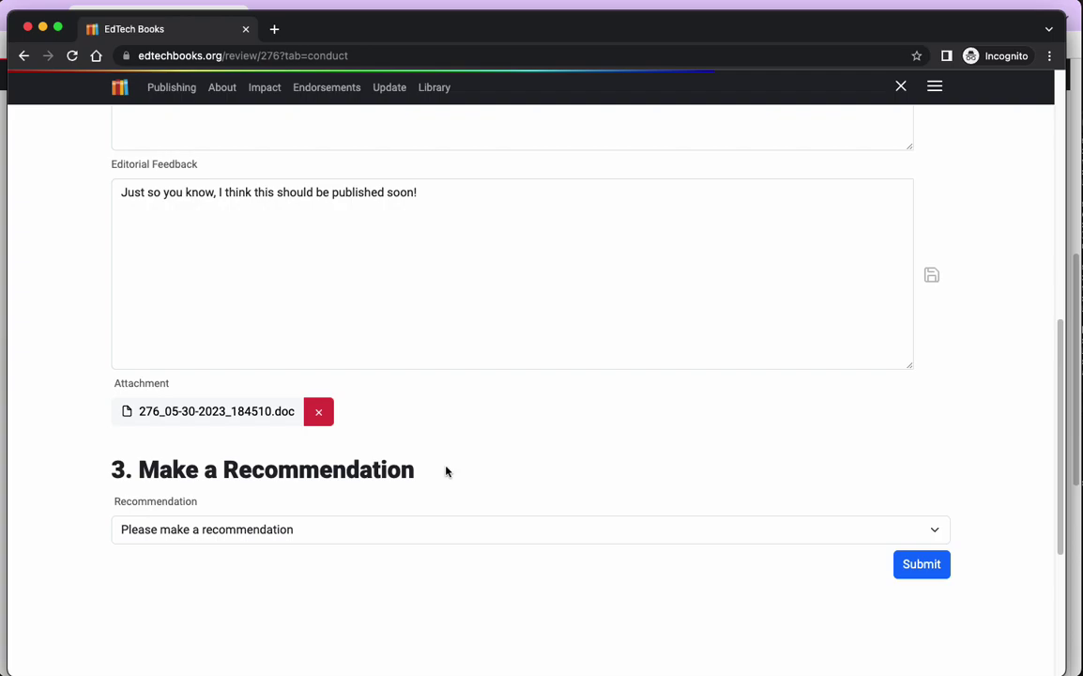
pyautogui.click(238, 531)
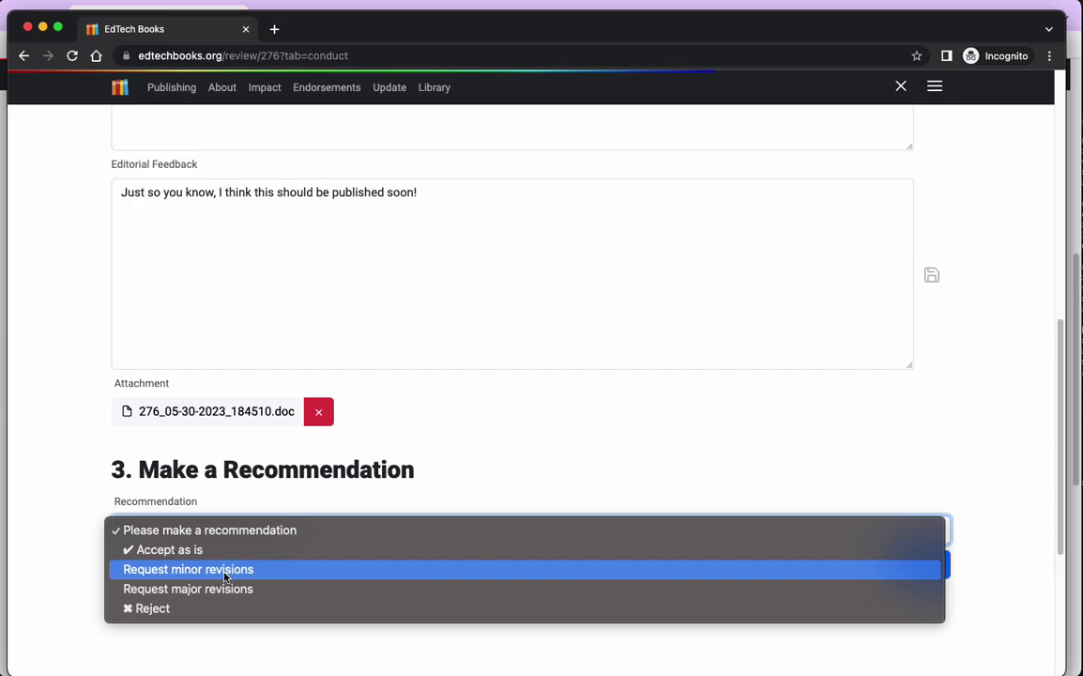
pyautogui.click(556, 571)
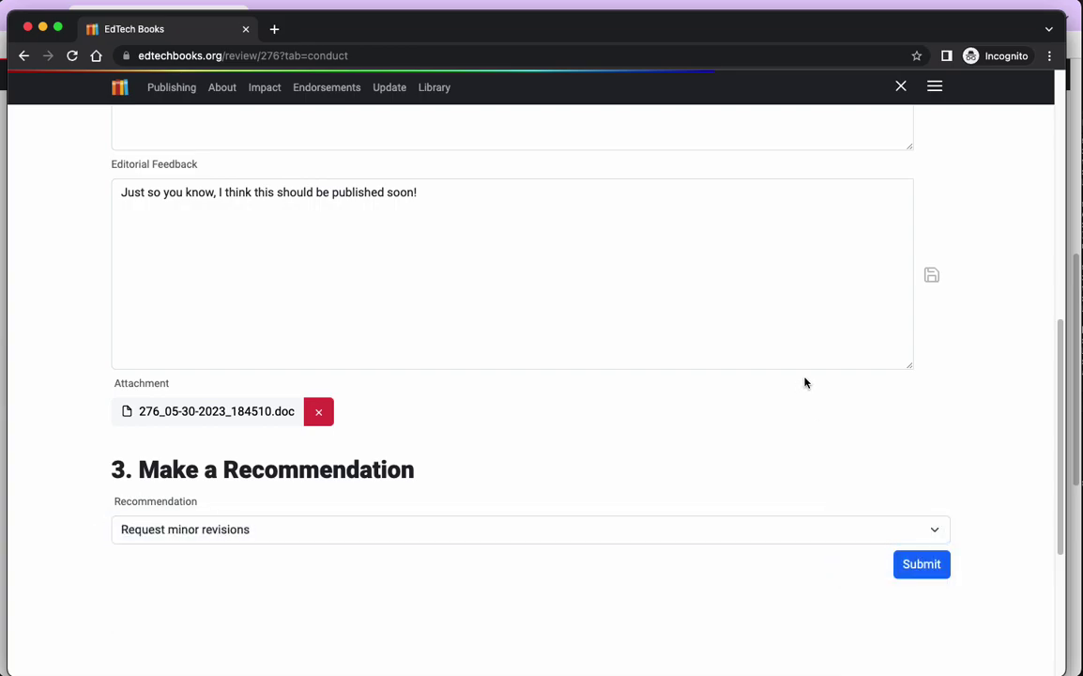
pyautogui.click(922, 566)
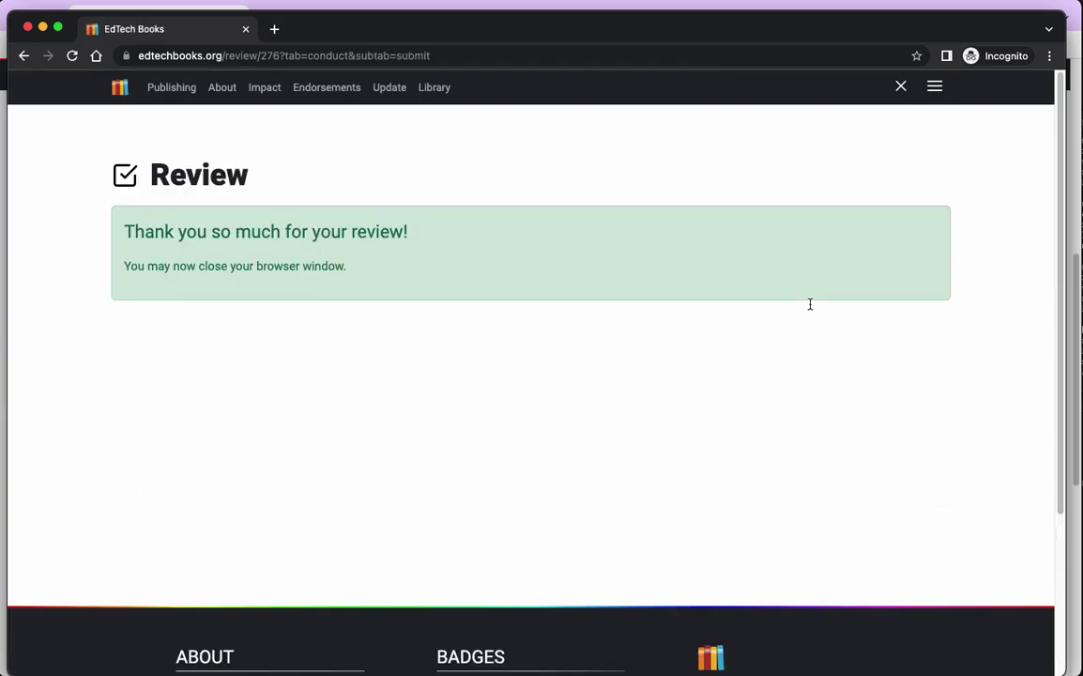
# Close the review window and go back to the article's Reviewing page.
pyautogui.click(246, 31)
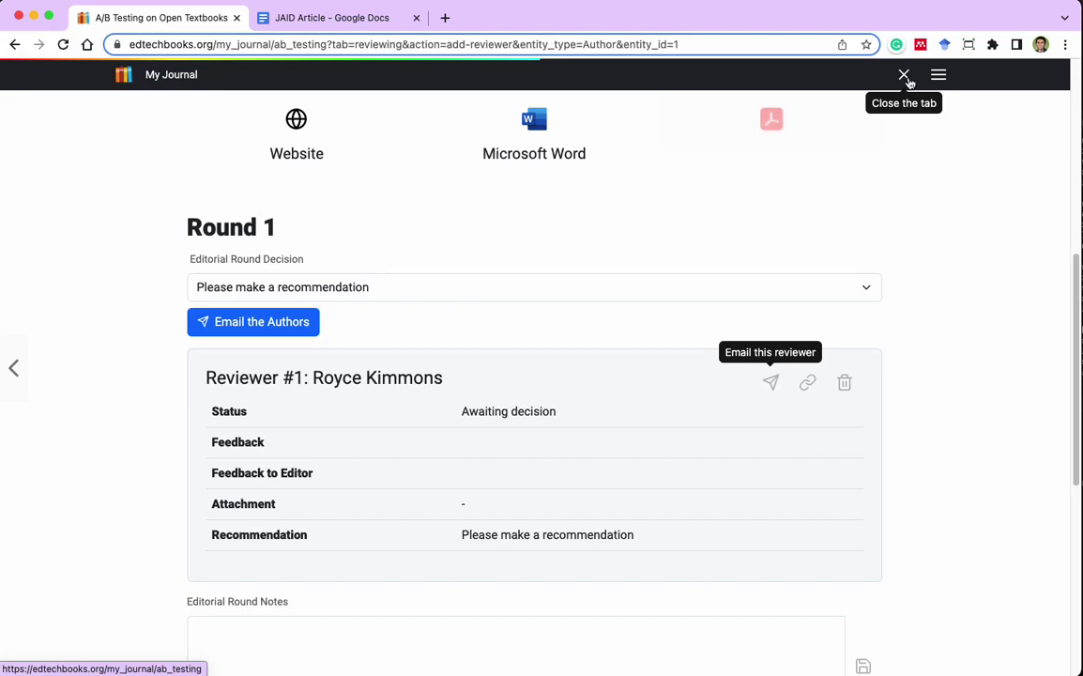
pyautogui.click(906, 79)
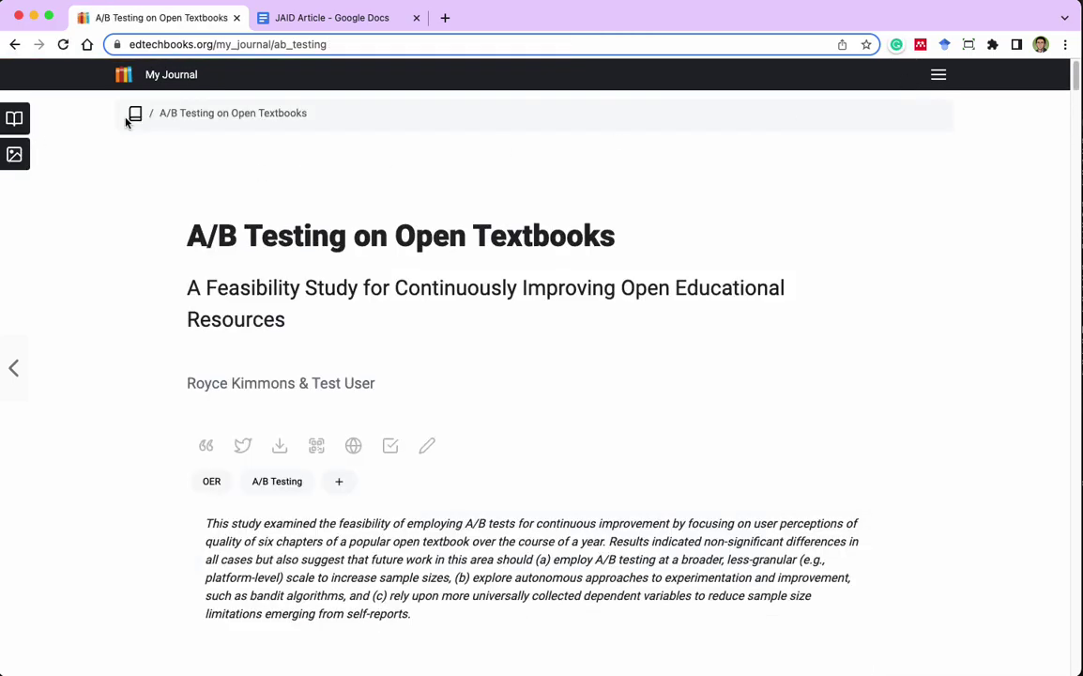
pyautogui.click(937, 74)
pyautogui.click(958, 411)
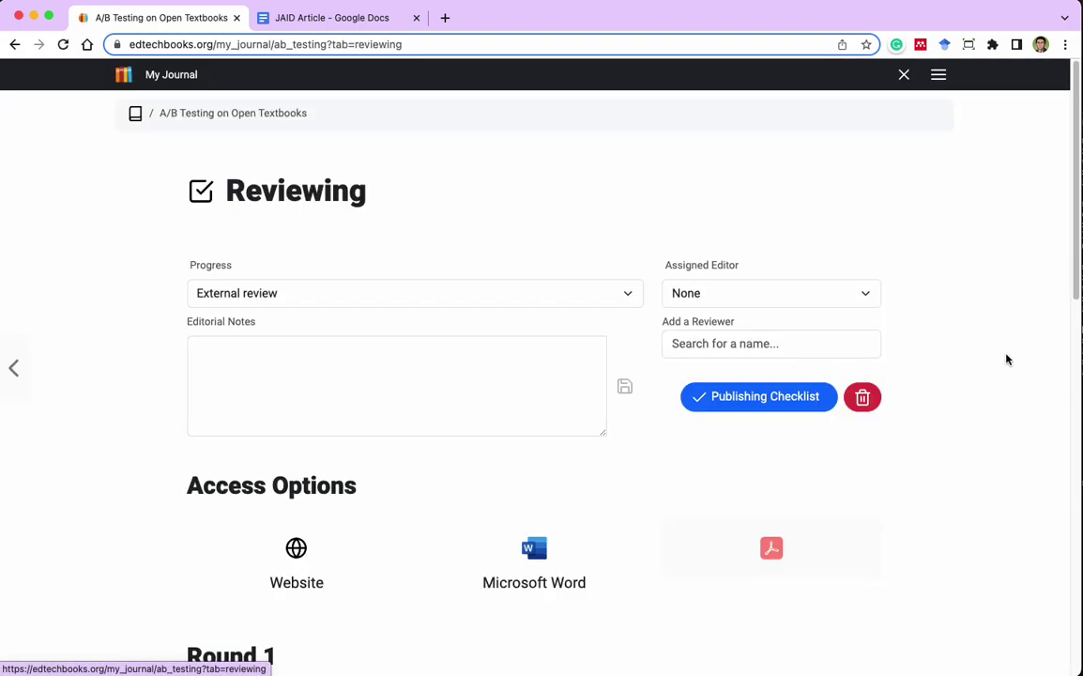
# Look over Round 1 to check Reviewer #1's feedback and Request minor revisions recommendation.
pyautogui.scroll(-5, 918, 312)
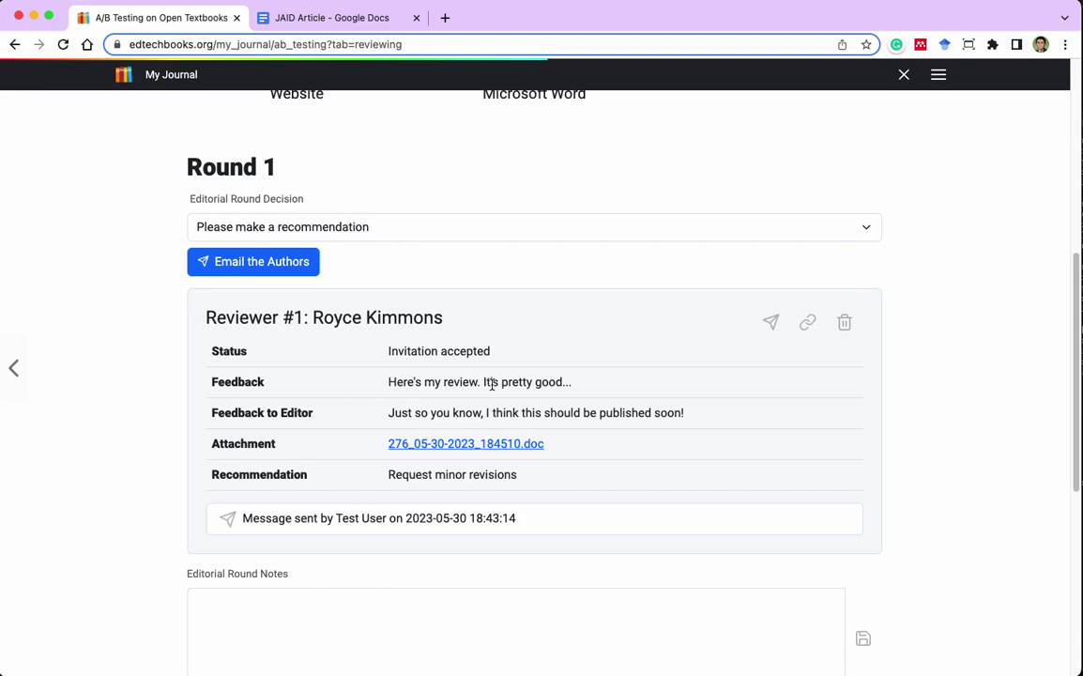
pyautogui.moveTo(278, 317); pyautogui.dragTo(332, 317)
pyautogui.click(347, 317)
pyautogui.click(437, 317)
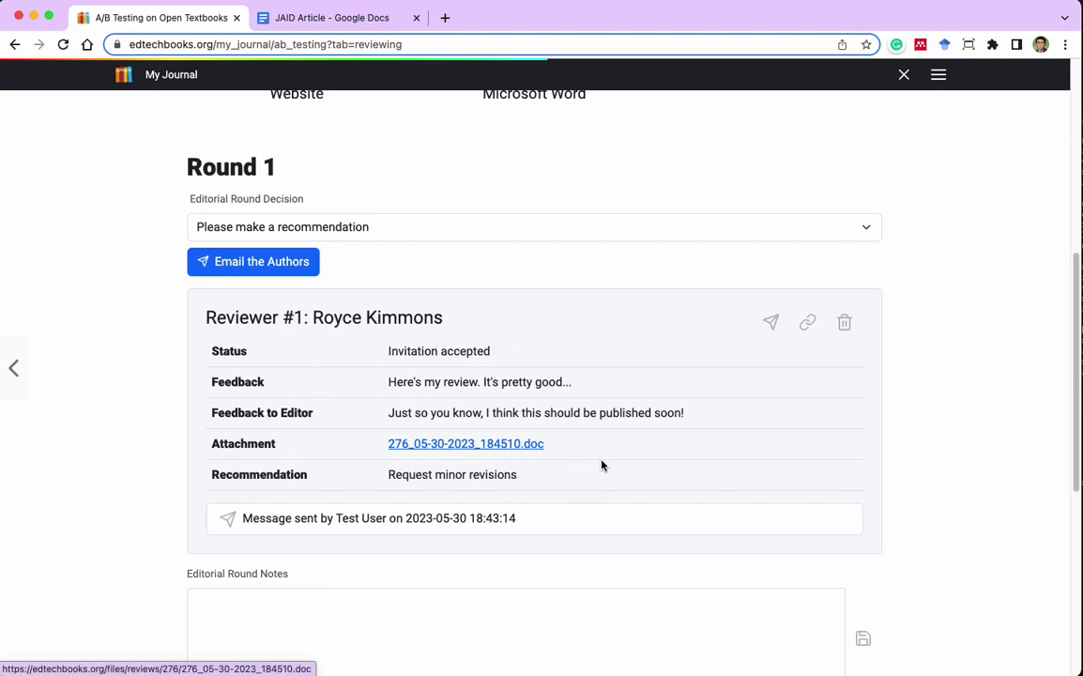
pyautogui.scroll(-1, 601, 442)
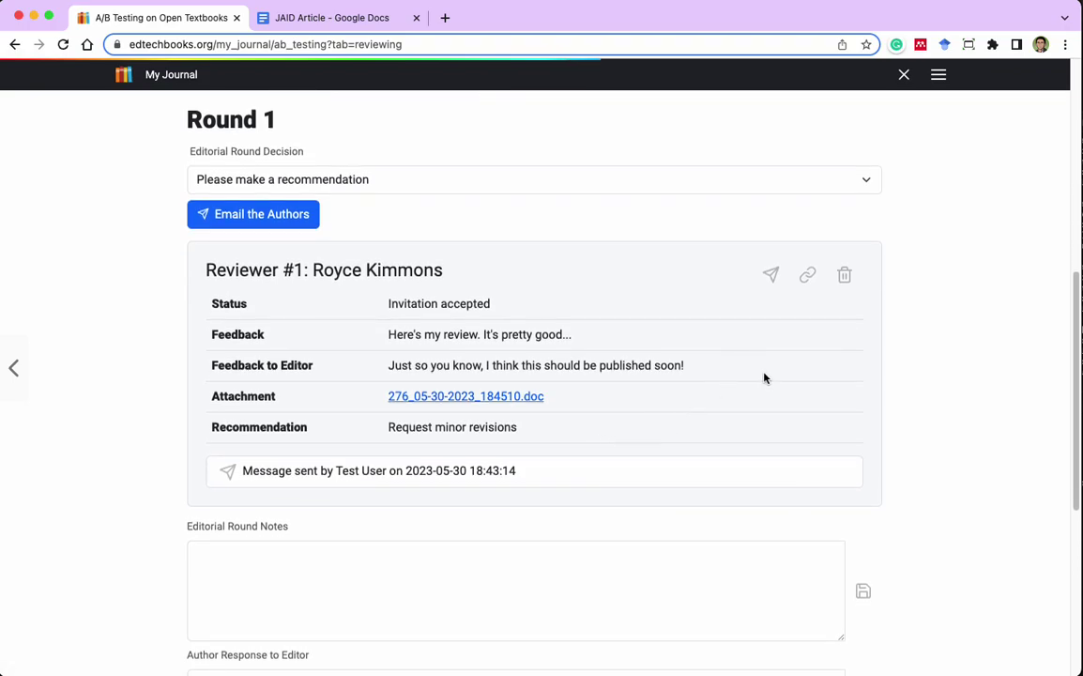
pyautogui.scroll(-2, 765, 380)
pyautogui.scroll(4, 769, 386)
pyautogui.scroll(-5, 876, 390)
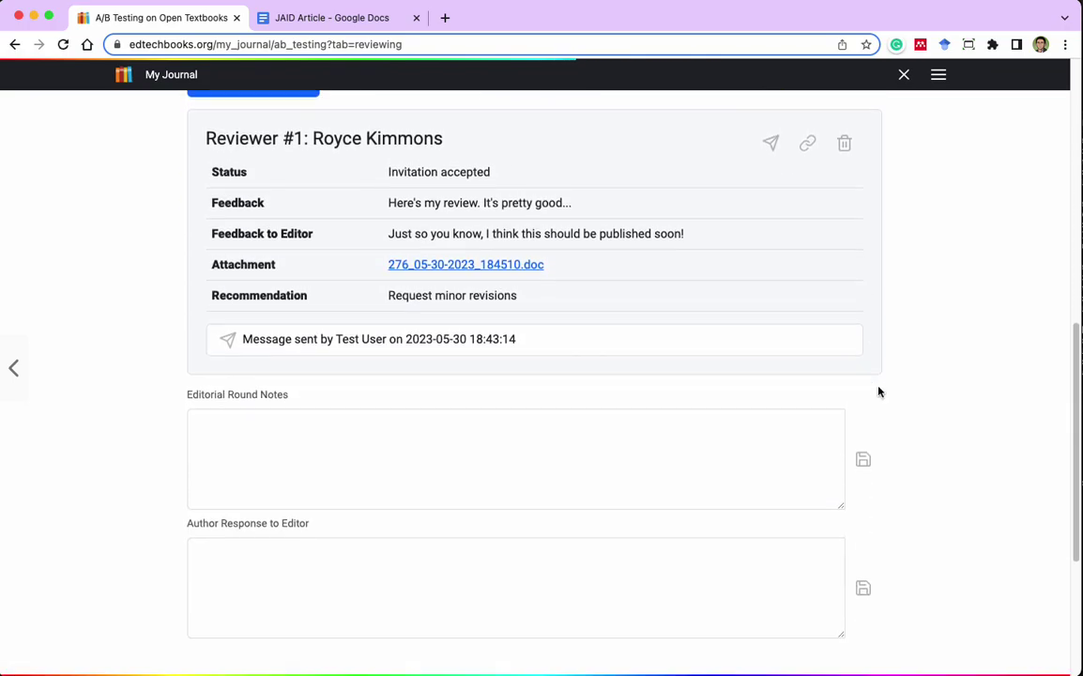
pyautogui.scroll(2, 509, 402)
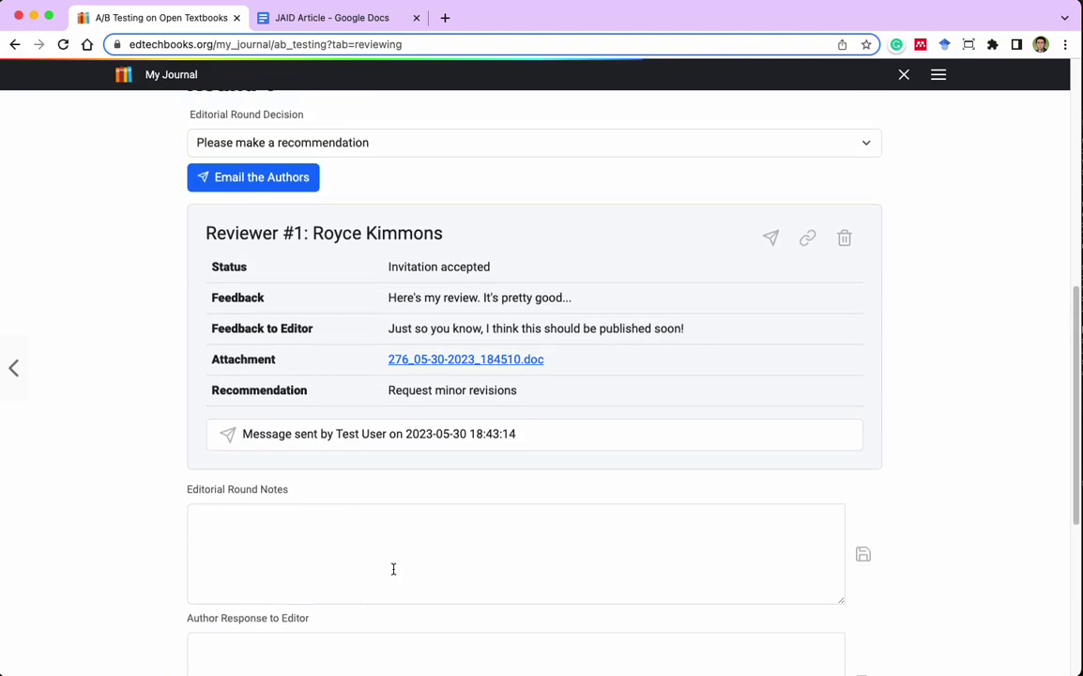
pyautogui.scroll(-5, 463, 544)
# Save 'Reviews are generally positive, but...' as the Editorial Round Notes.
pyautogui.click(290, 295)
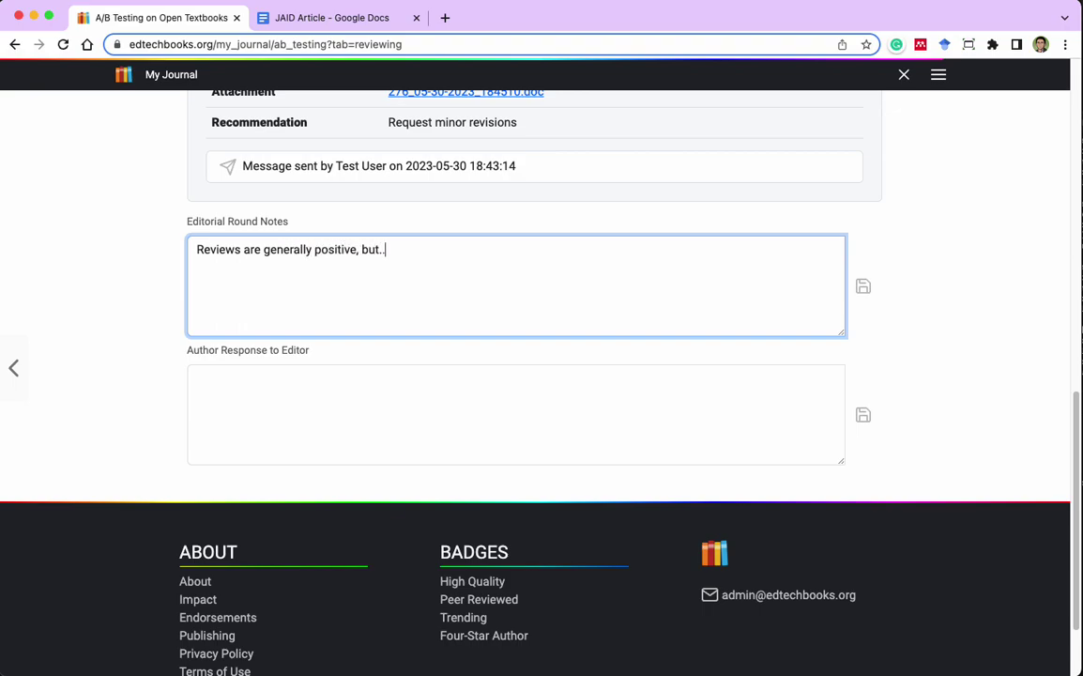
pyautogui.click(935, 278)
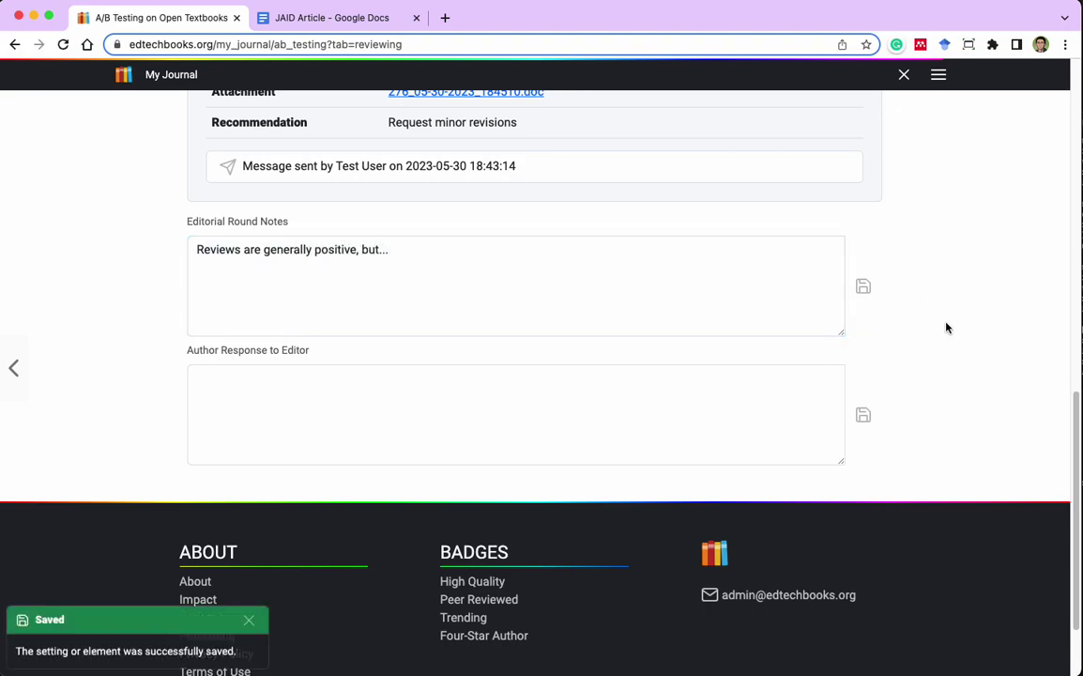
pyautogui.scroll(6, 944, 327)
pyautogui.scroll(-6, 945, 327)
pyautogui.scroll(4, 944, 327)
pyautogui.scroll(-2, 885, 418)
pyautogui.scroll(1, 885, 418)
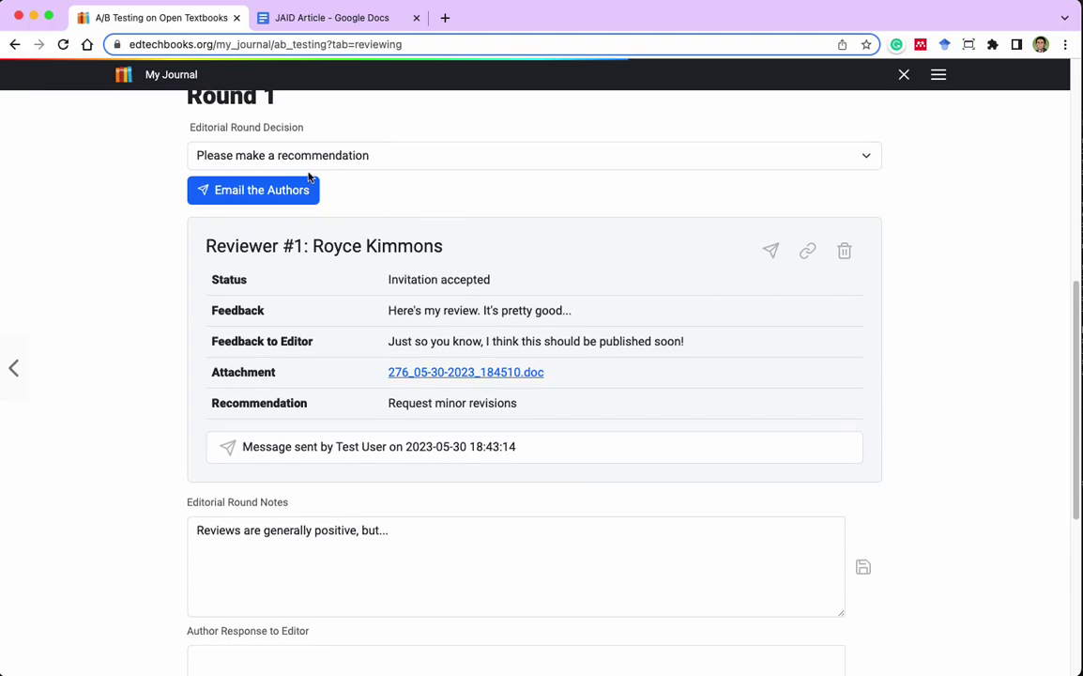
# Set the Round 1 decision to Request minor revisions.
pyautogui.click(343, 162)
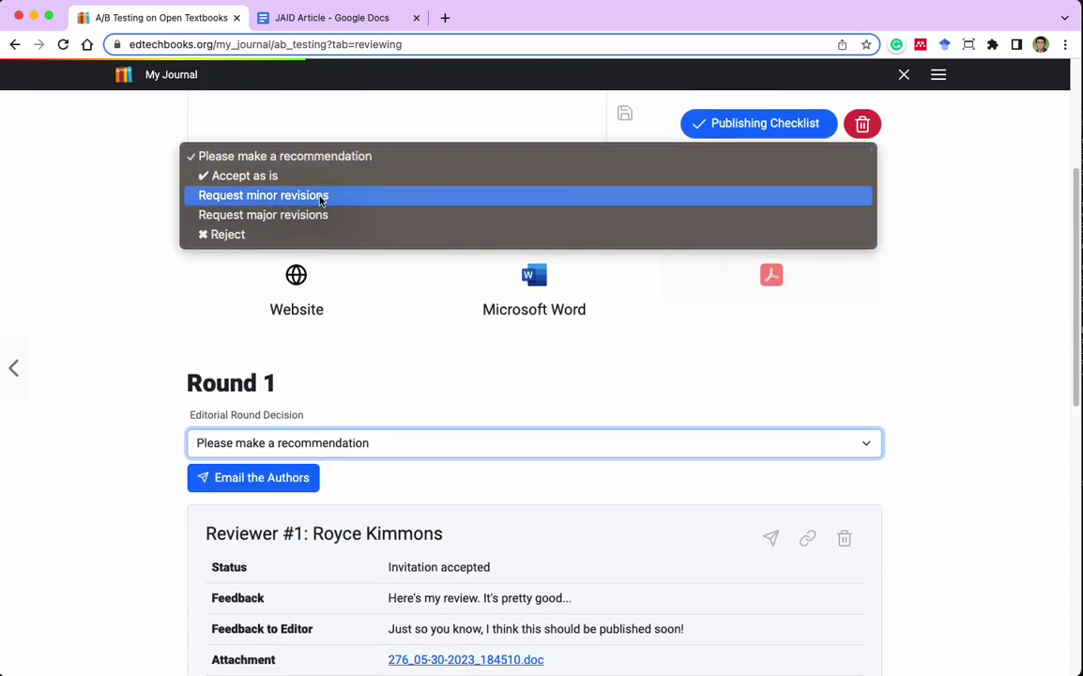
pyautogui.click(320, 196)
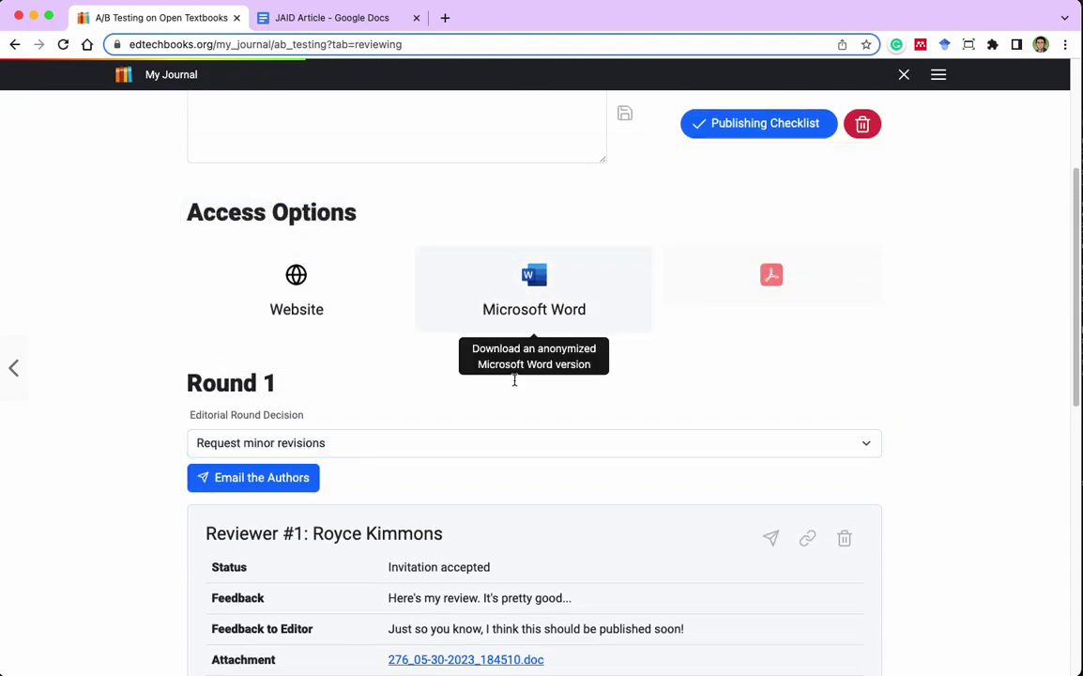
pyautogui.scroll(-1, 391, 482)
pyautogui.click(242, 457)
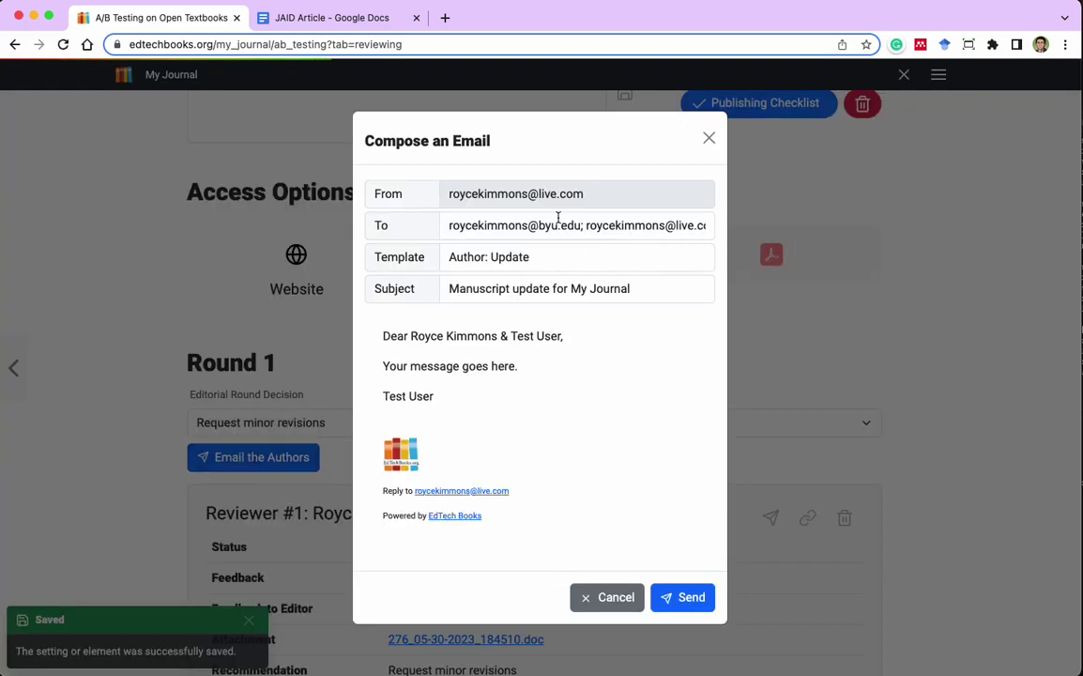
pyautogui.moveTo(525, 227); pyautogui.dragTo(385, 231)
pyautogui.click(491, 400)
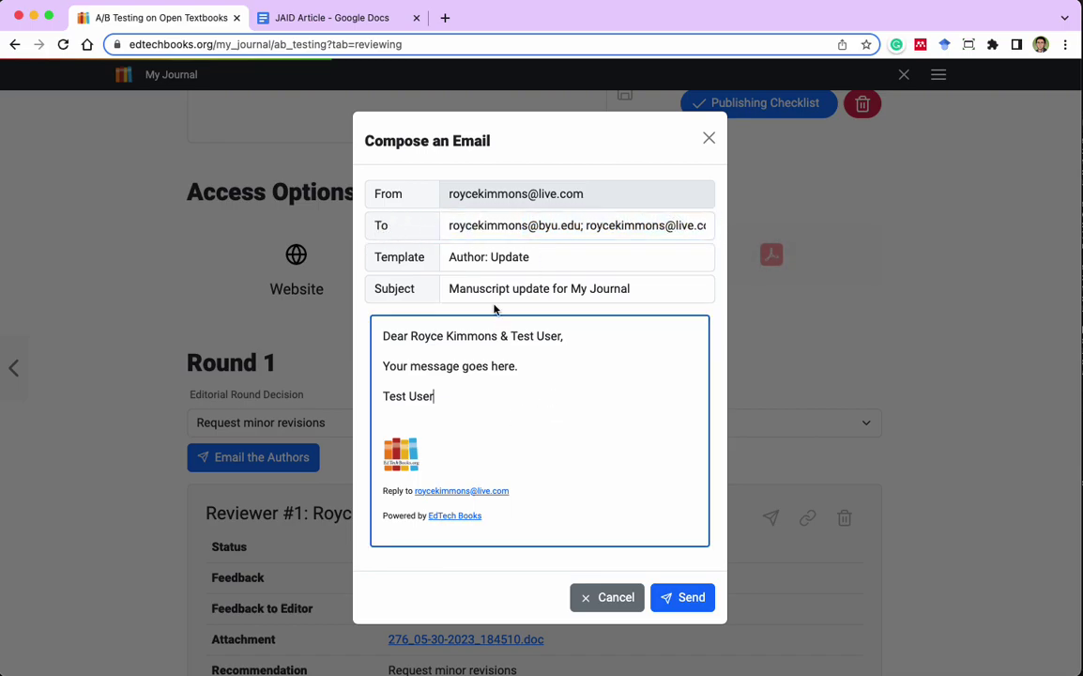
pyautogui.click(531, 255)
pyautogui.click(540, 238)
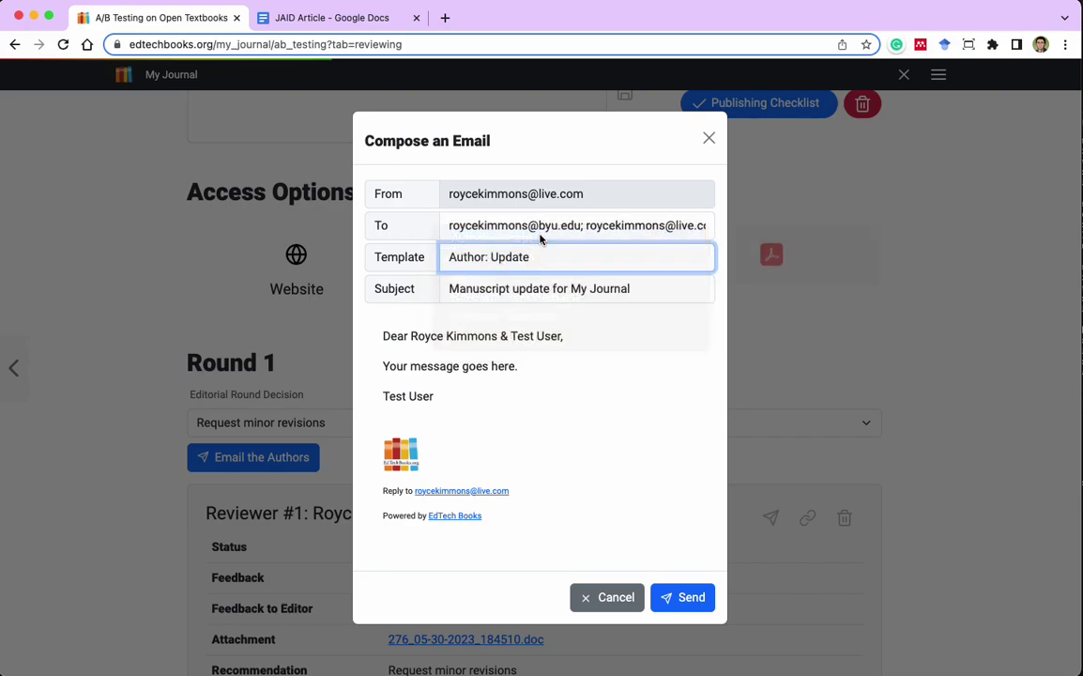
pyautogui.click(555, 231)
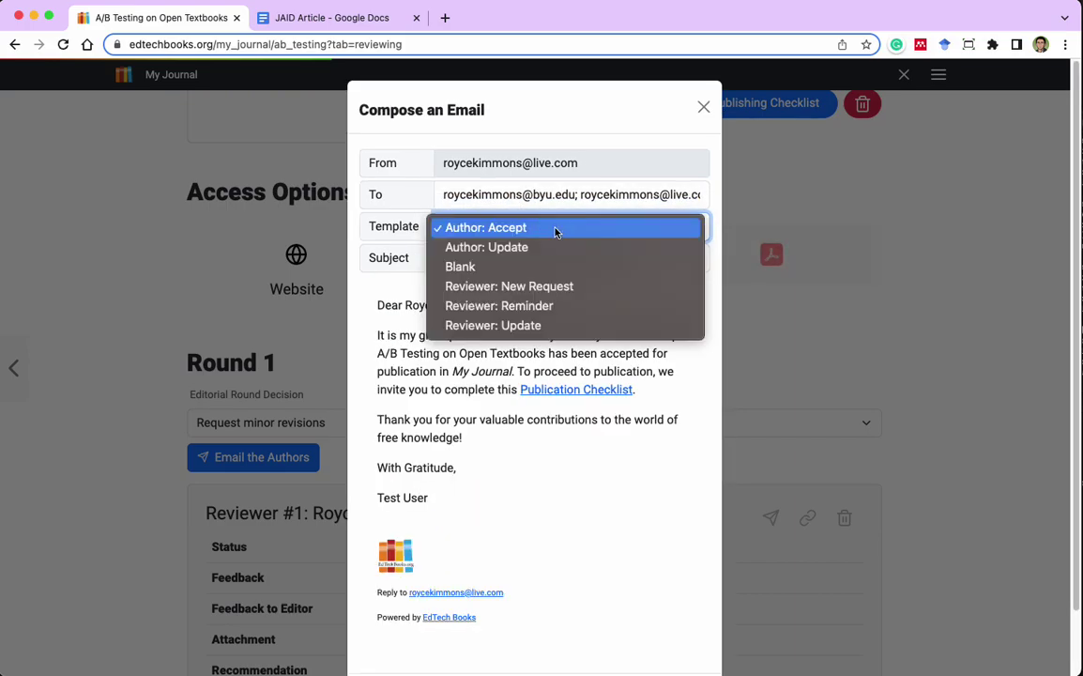
pyautogui.click(544, 248)
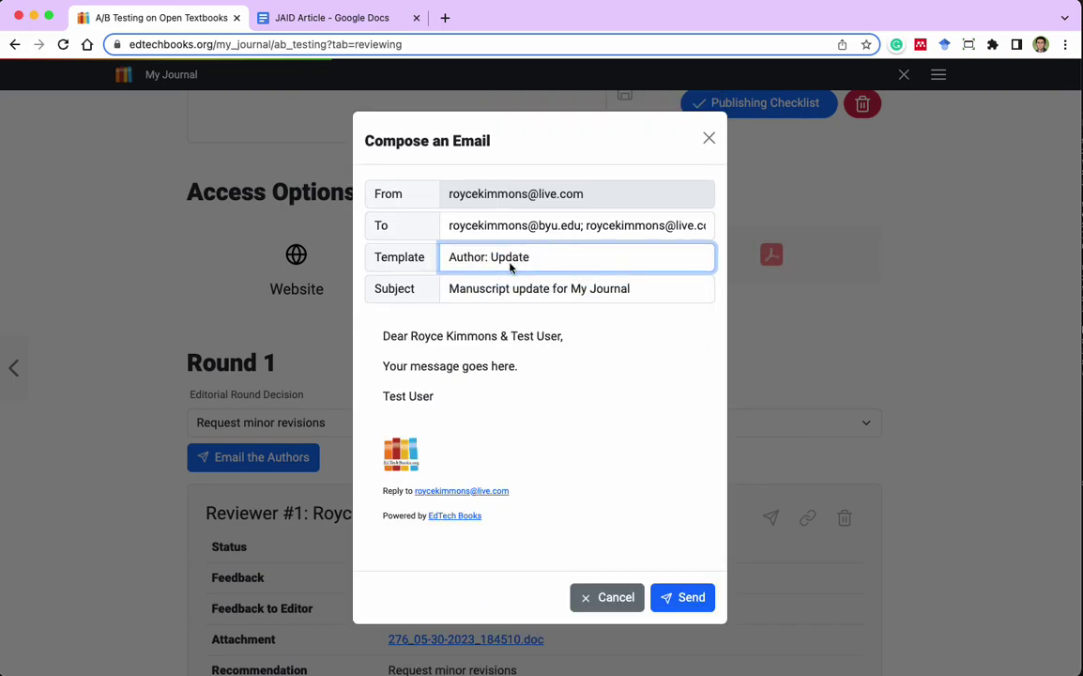
pyautogui.click(517, 365)
pyautogui.moveTo(519, 365); pyautogui.dragTo(345, 369)
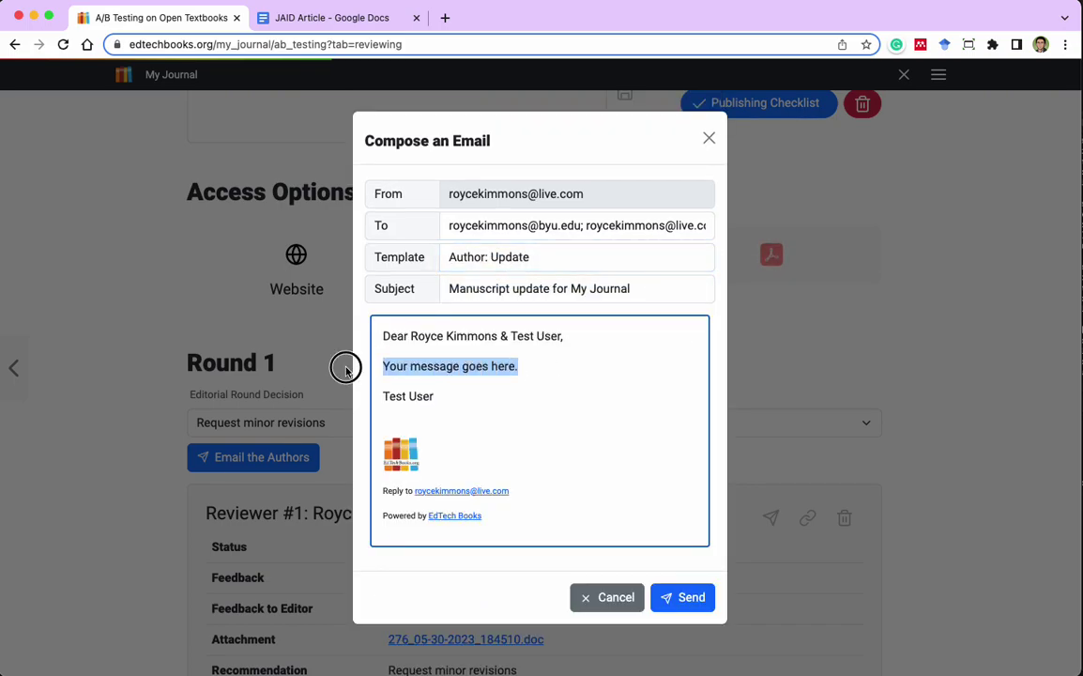
pyautogui.click(609, 598)
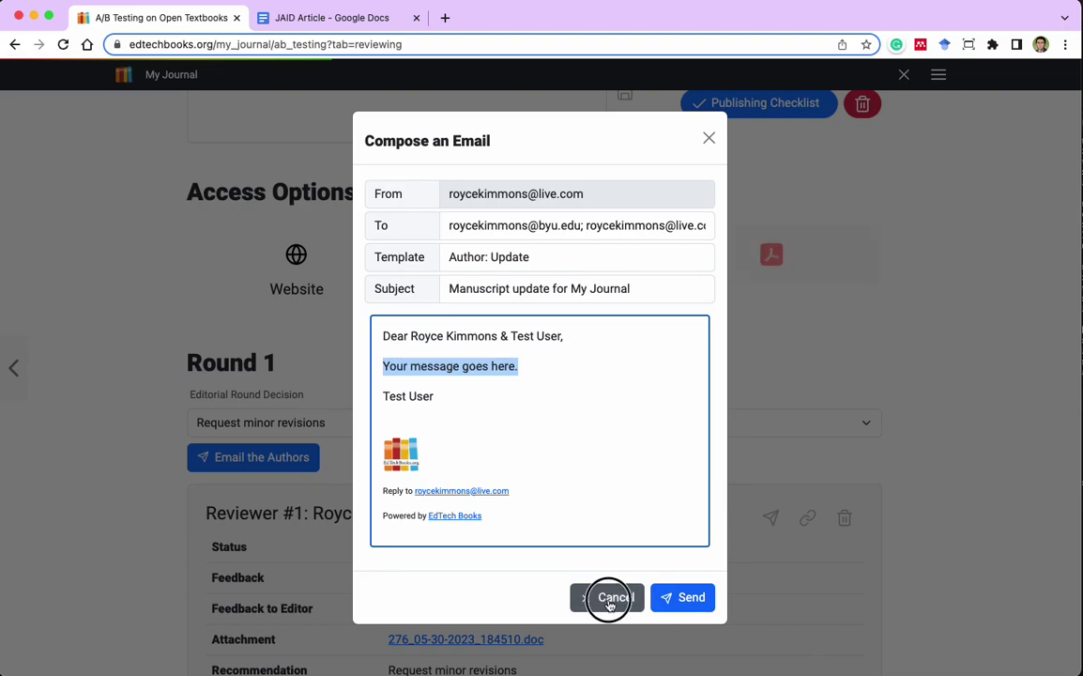
pyautogui.scroll(-5, 933, 326)
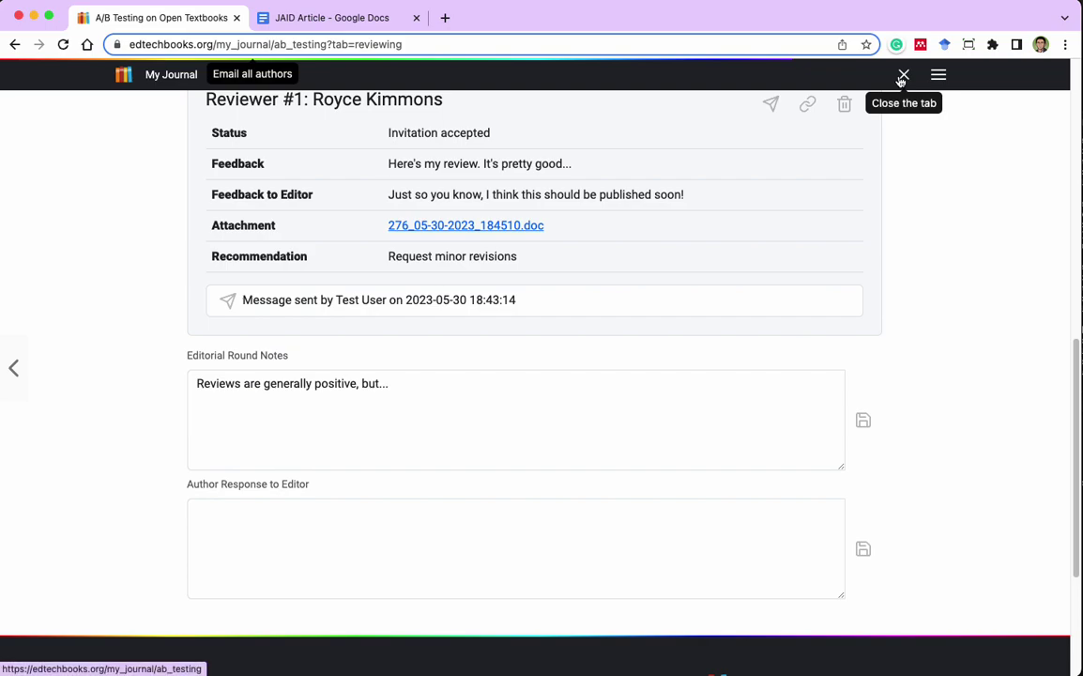
pyautogui.click(902, 75)
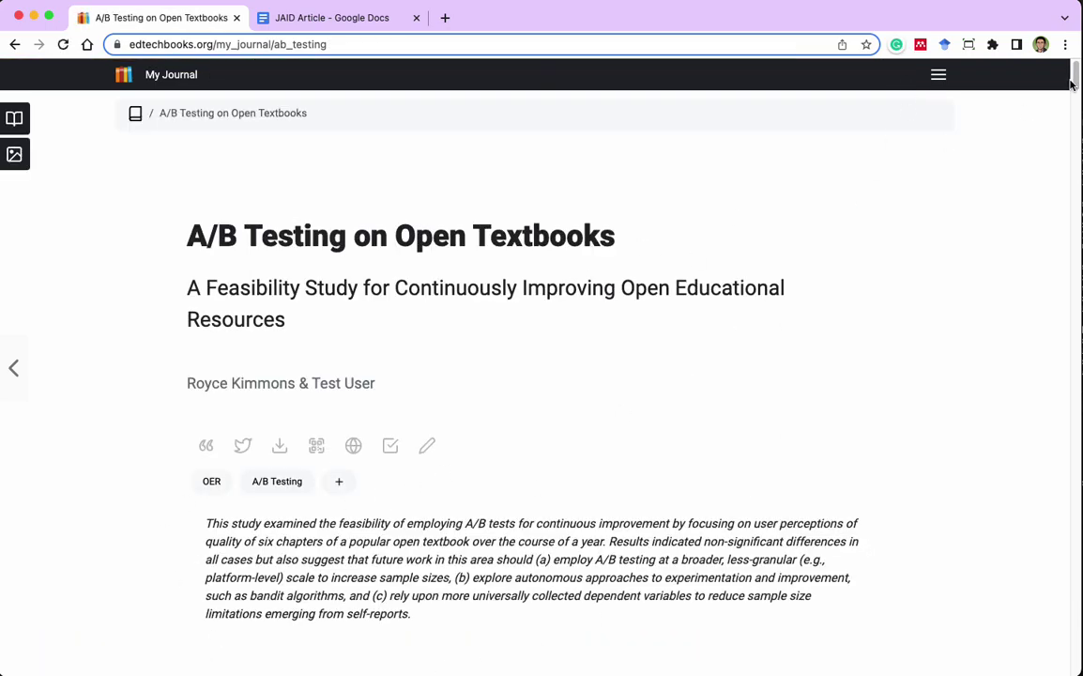
pyautogui.click(938, 79)
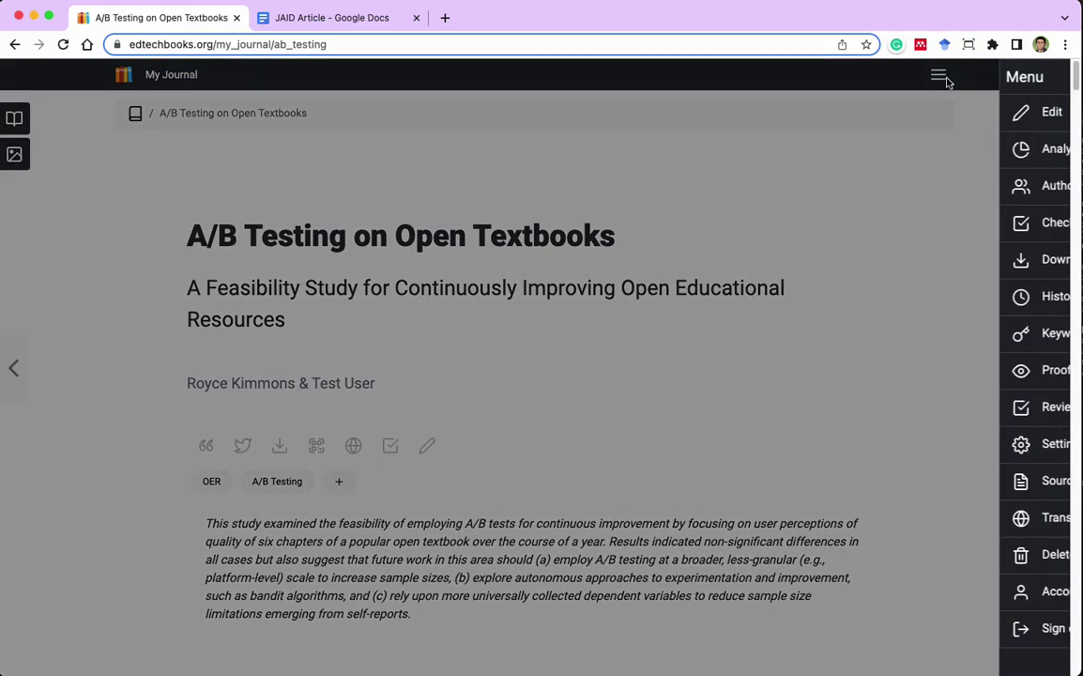
pyautogui.click(941, 412)
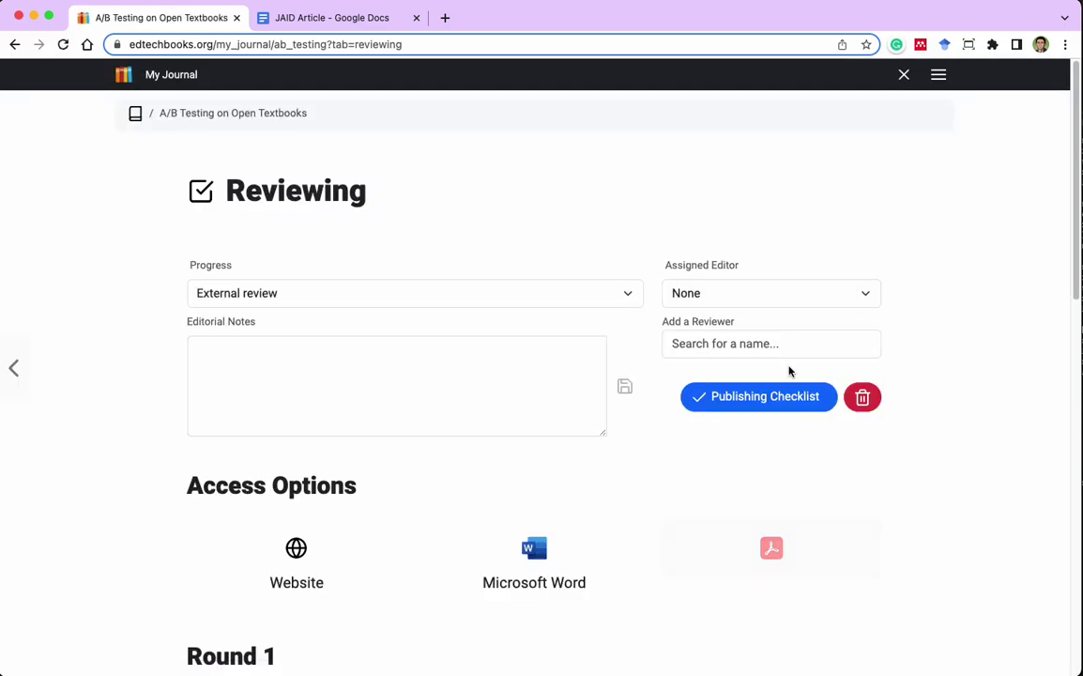
pyautogui.scroll(-5, 949, 438)
pyautogui.scroll(-3, 950, 437)
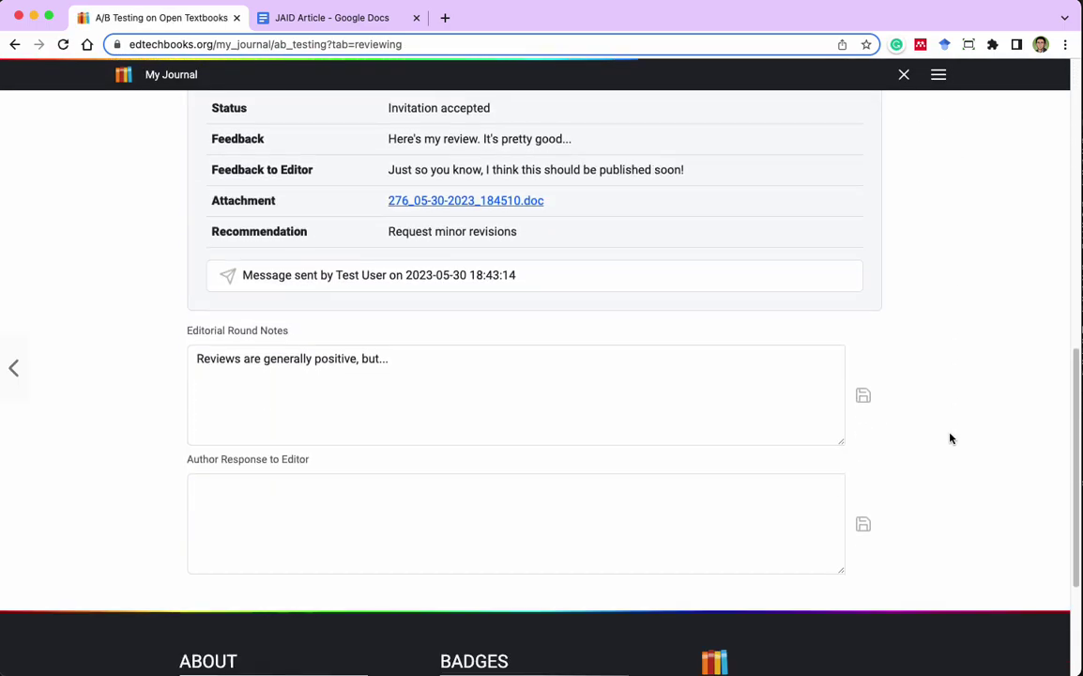
pyautogui.click(259, 520)
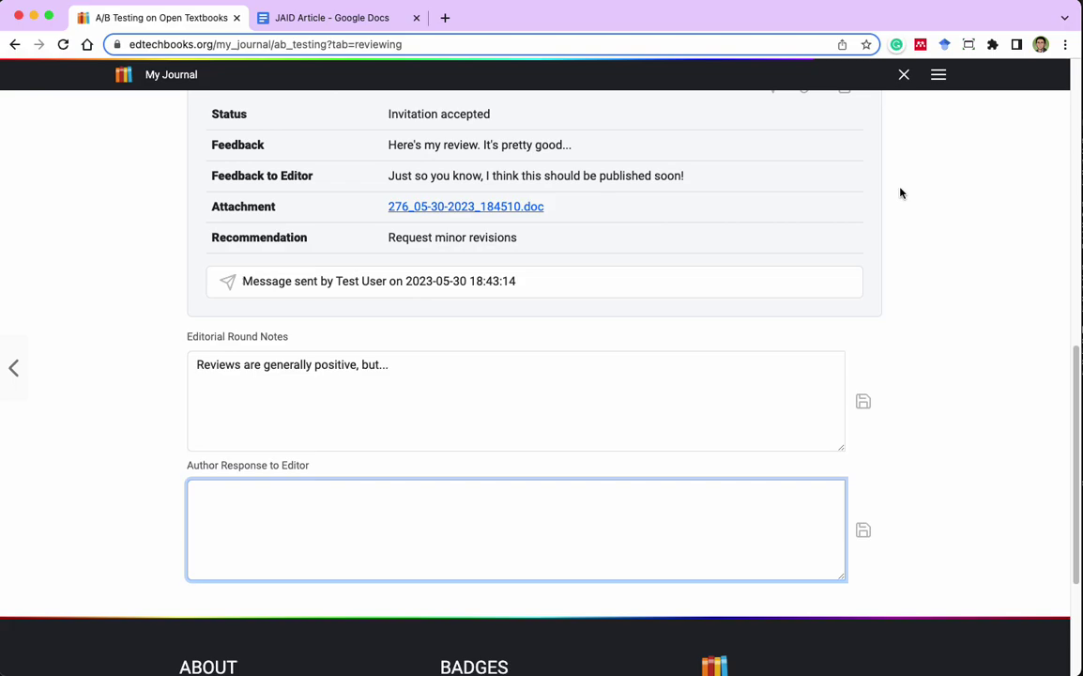
pyautogui.scroll(7, 900, 193)
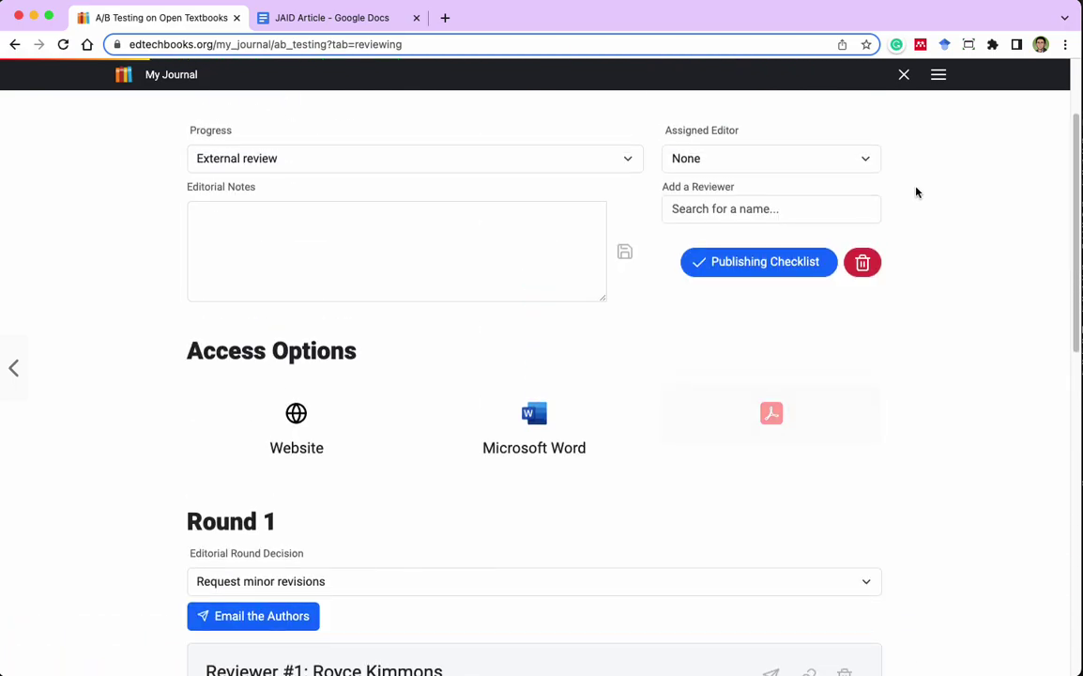
pyautogui.scroll(-1, 921, 188)
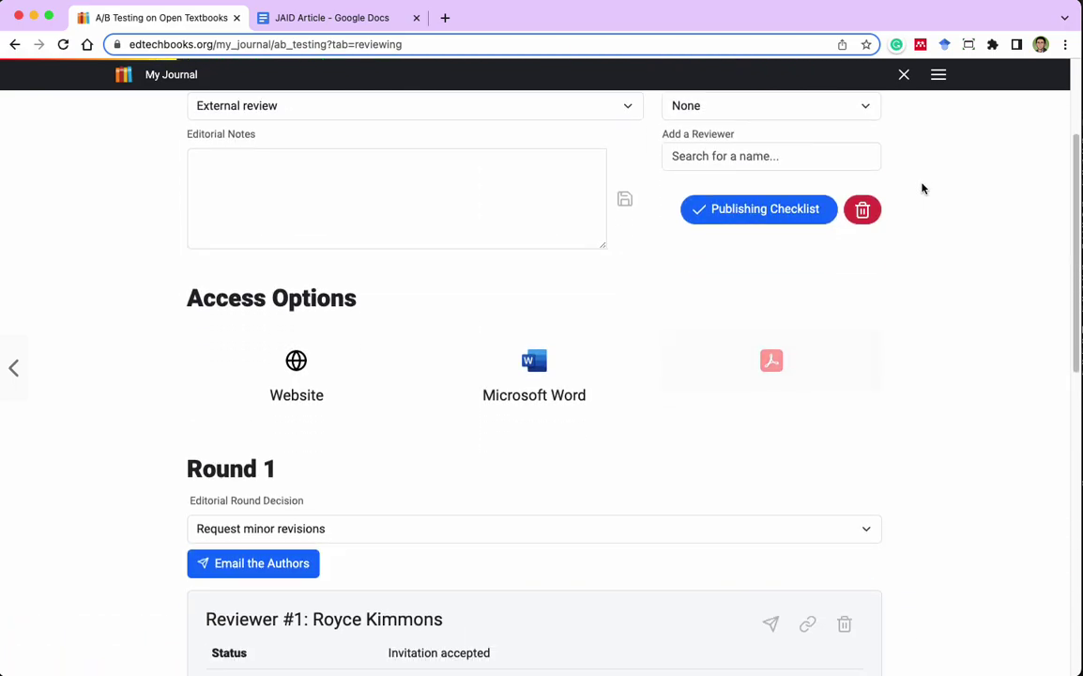
pyautogui.scroll(-2, 921, 188)
pyautogui.scroll(-8, 922, 189)
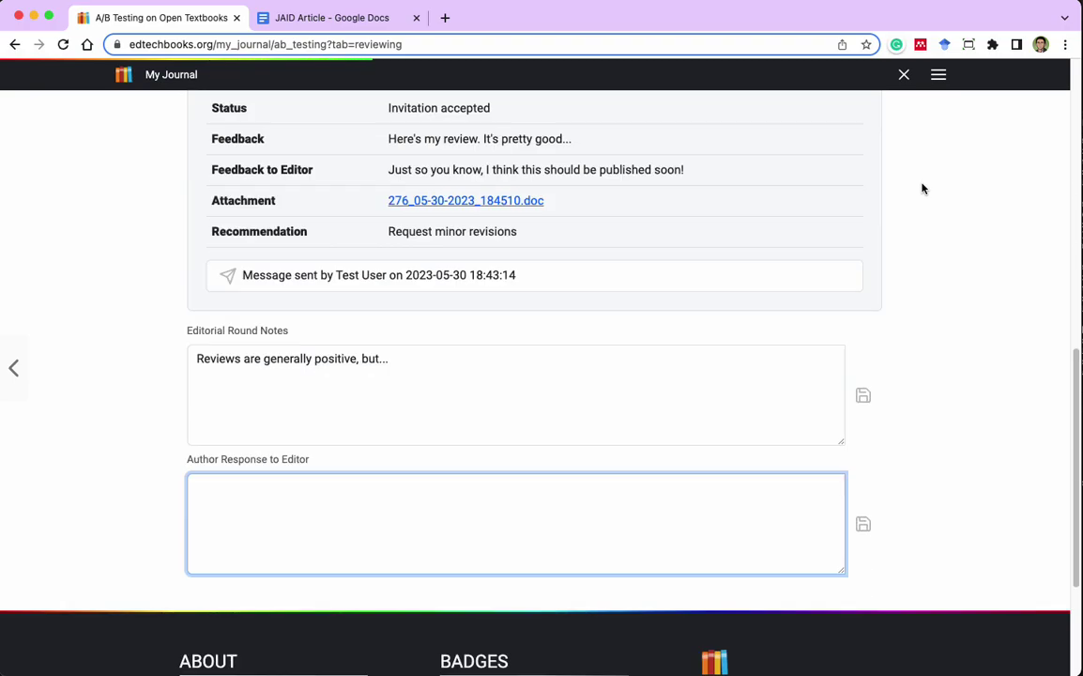
pyautogui.scroll(14, 921, 188)
pyautogui.scroll(-4, 921, 189)
pyautogui.click(759, 112)
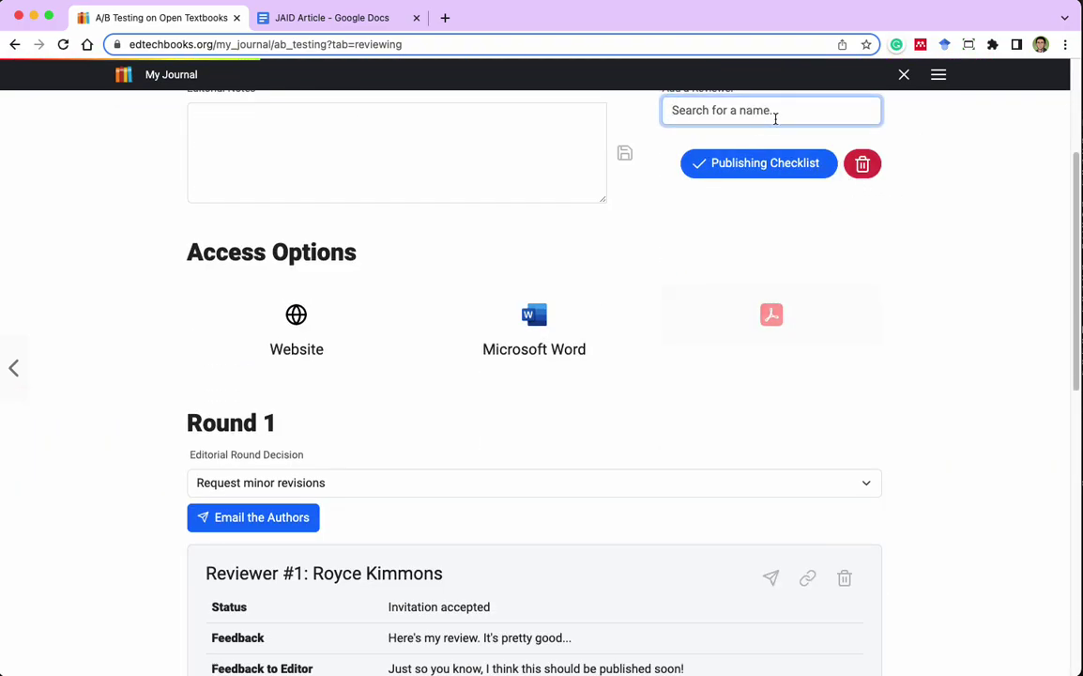
pyautogui.scroll(2, 841, 296)
pyautogui.write('royce')
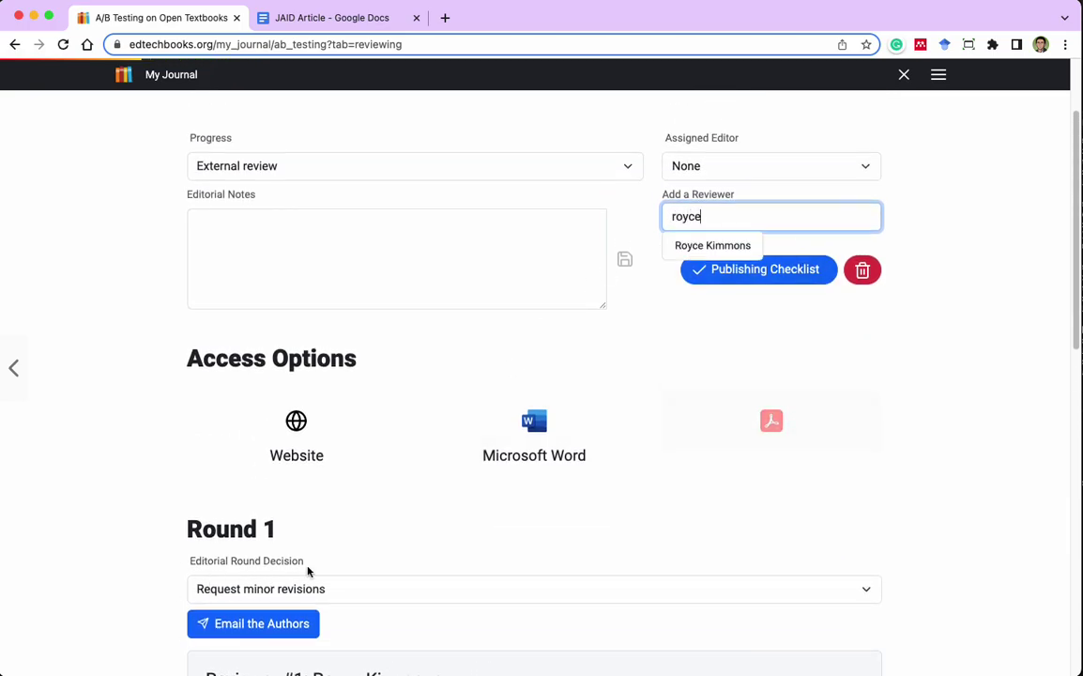
pyautogui.click(710, 247)
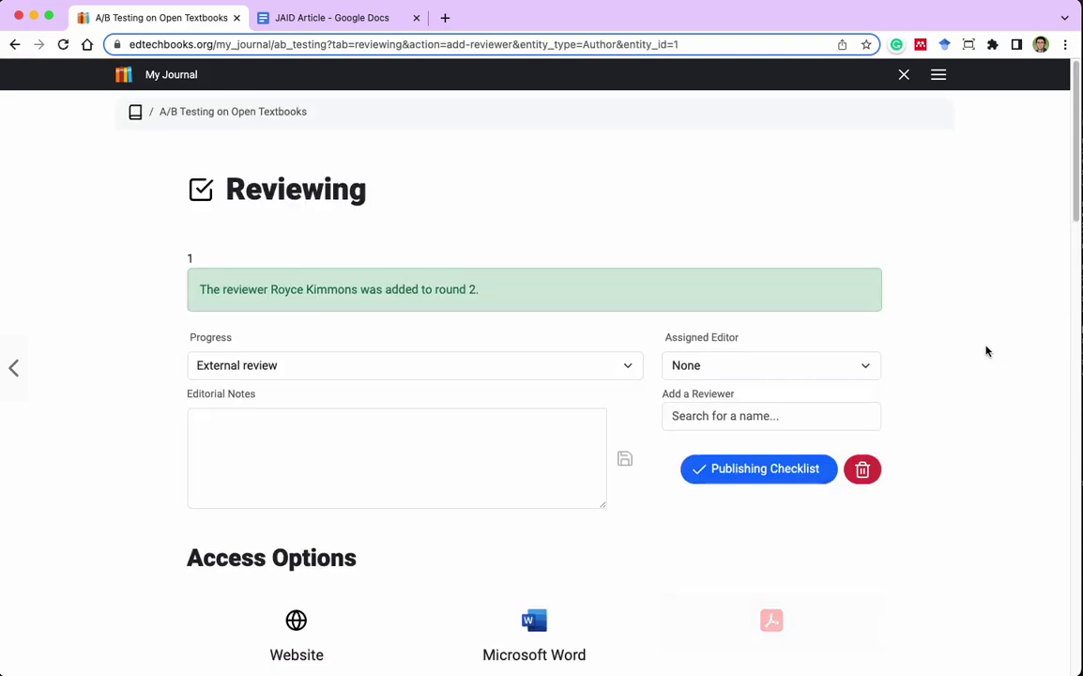
pyautogui.scroll(-5, 987, 351)
pyautogui.scroll(-4, 815, 364)
pyautogui.scroll(6, 222, 446)
pyautogui.scroll(-2, 225, 468)
pyautogui.scroll(-4, 230, 393)
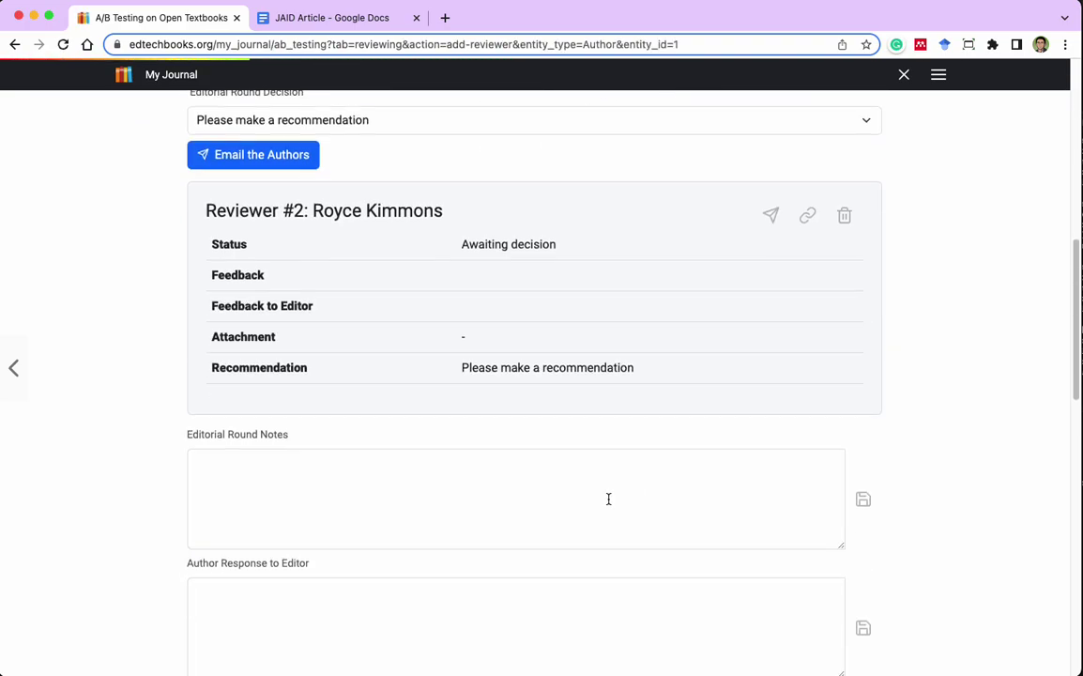
pyautogui.scroll(-3, 769, 322)
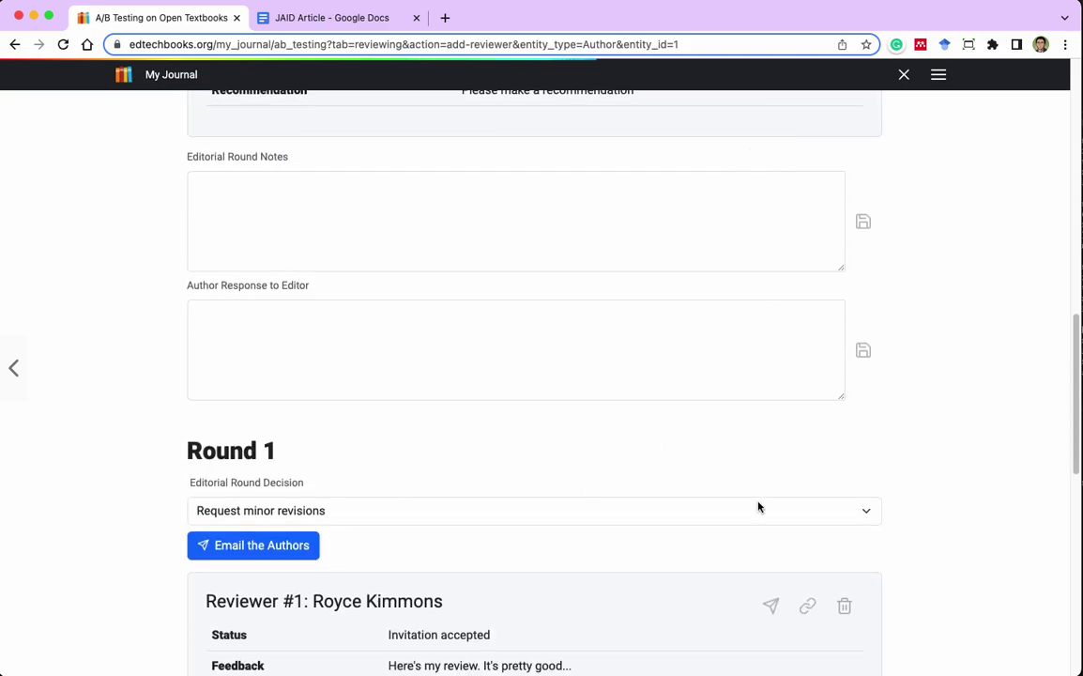
pyautogui.scroll(-3, 698, 491)
pyautogui.scroll(15, 976, 445)
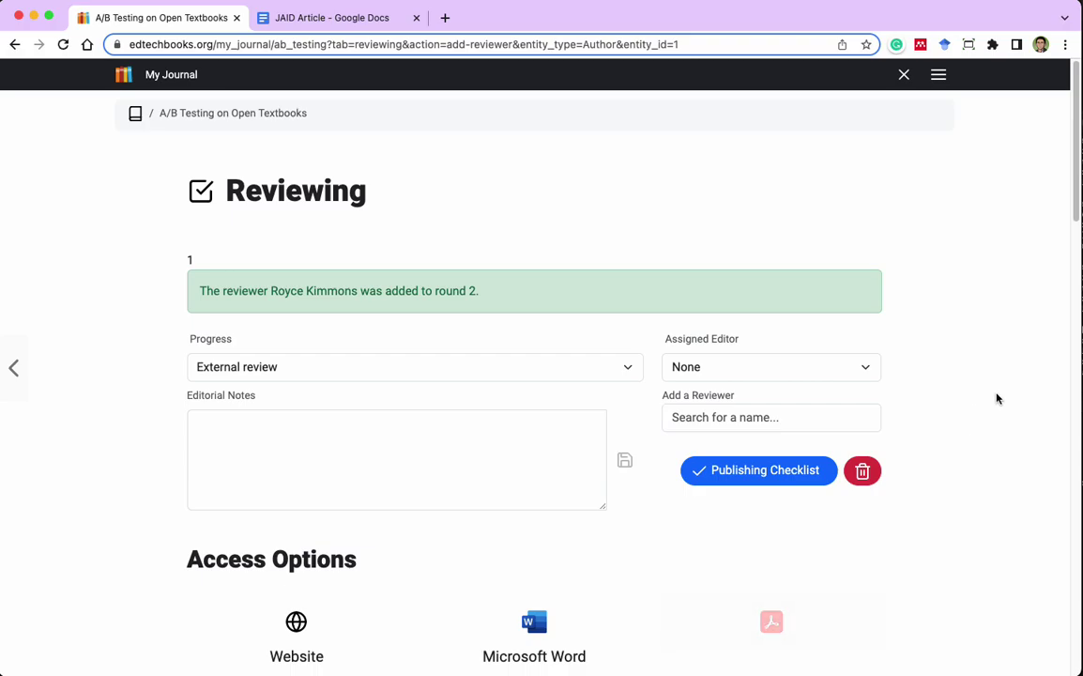
pyautogui.scroll(-10, 988, 403)
pyautogui.scroll(5, 989, 403)
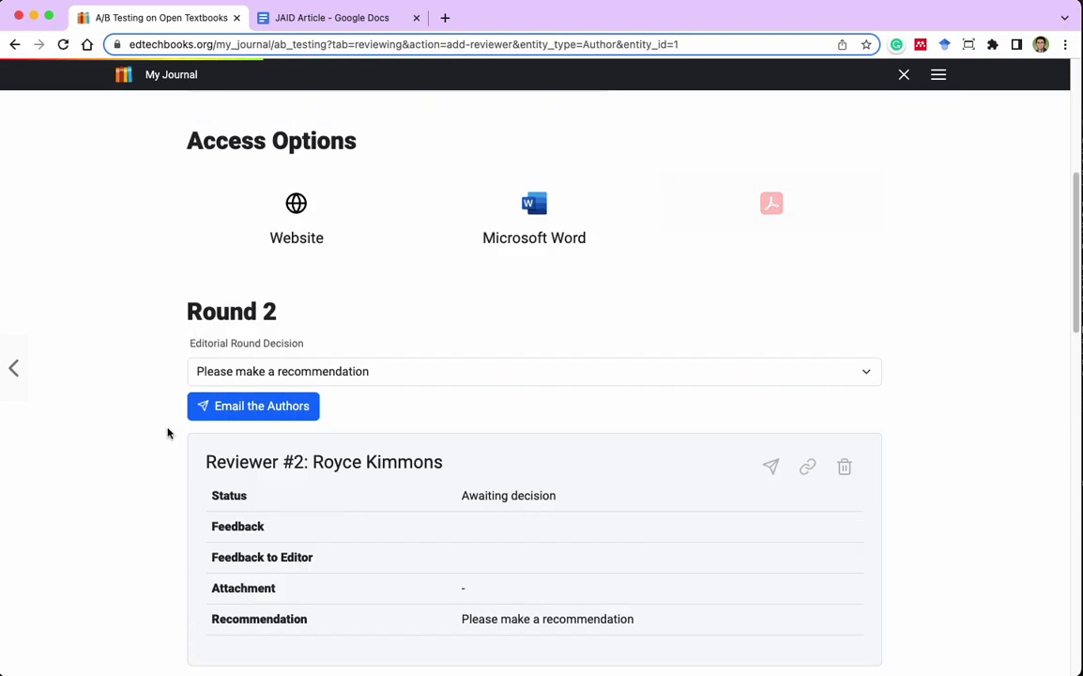
pyautogui.click(282, 410)
pyautogui.click(580, 271)
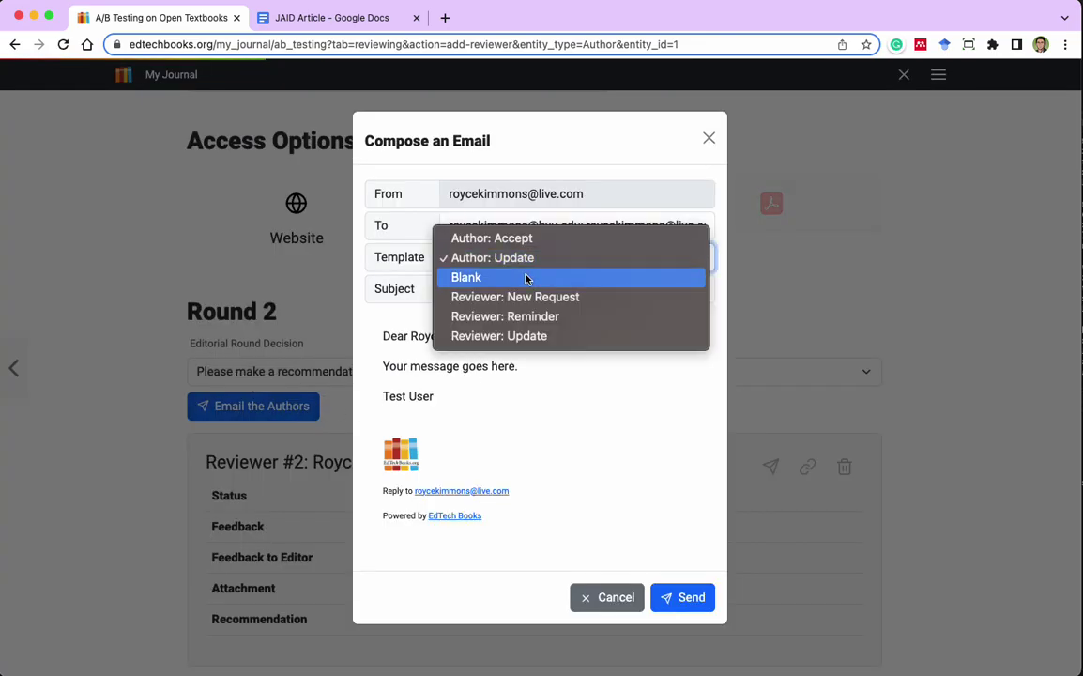
pyautogui.click(521, 236)
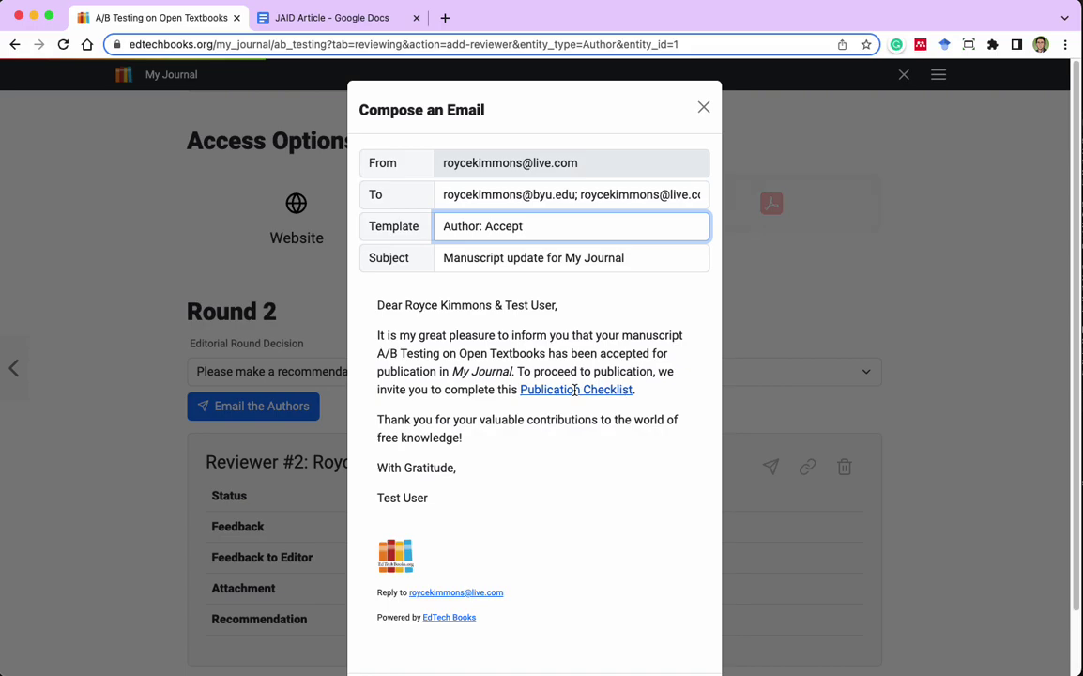
pyautogui.click(702, 107)
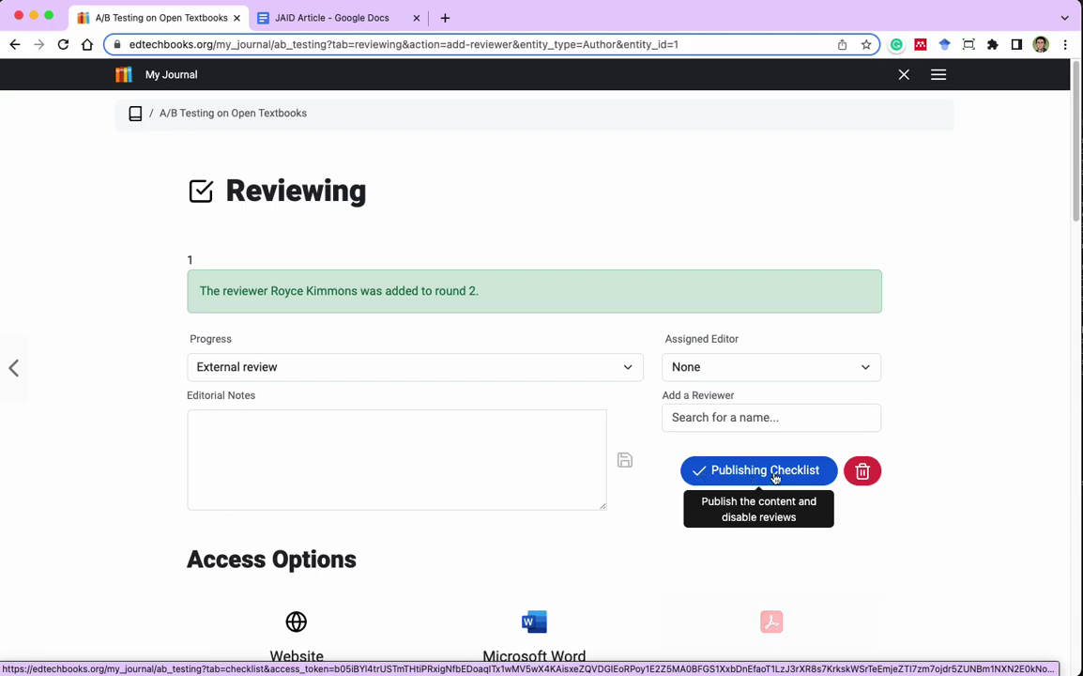
# Start the publishing checklist and proceed to its first step.
pyautogui.click(753, 478)
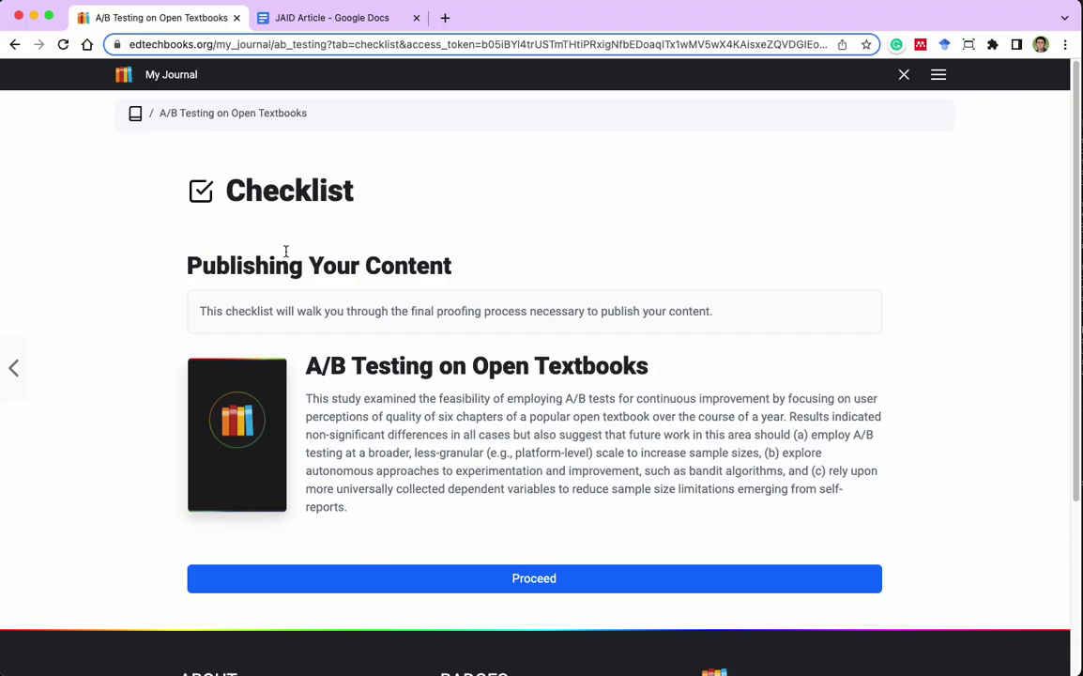
pyautogui.scroll(-1, 526, 329)
pyautogui.scroll(1, 525, 328)
pyautogui.click(551, 579)
# Set the article's license to CC BY and save it.
pyautogui.scroll(-1, 1009, 413)
pyautogui.scroll(-3, 1010, 413)
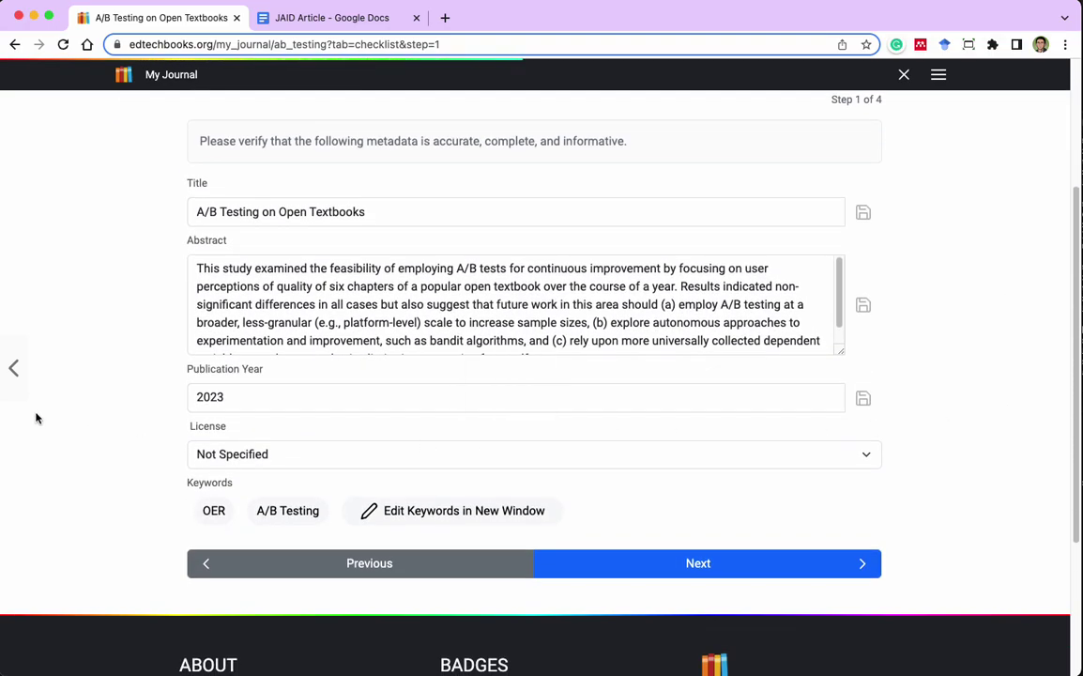
pyautogui.click(244, 454)
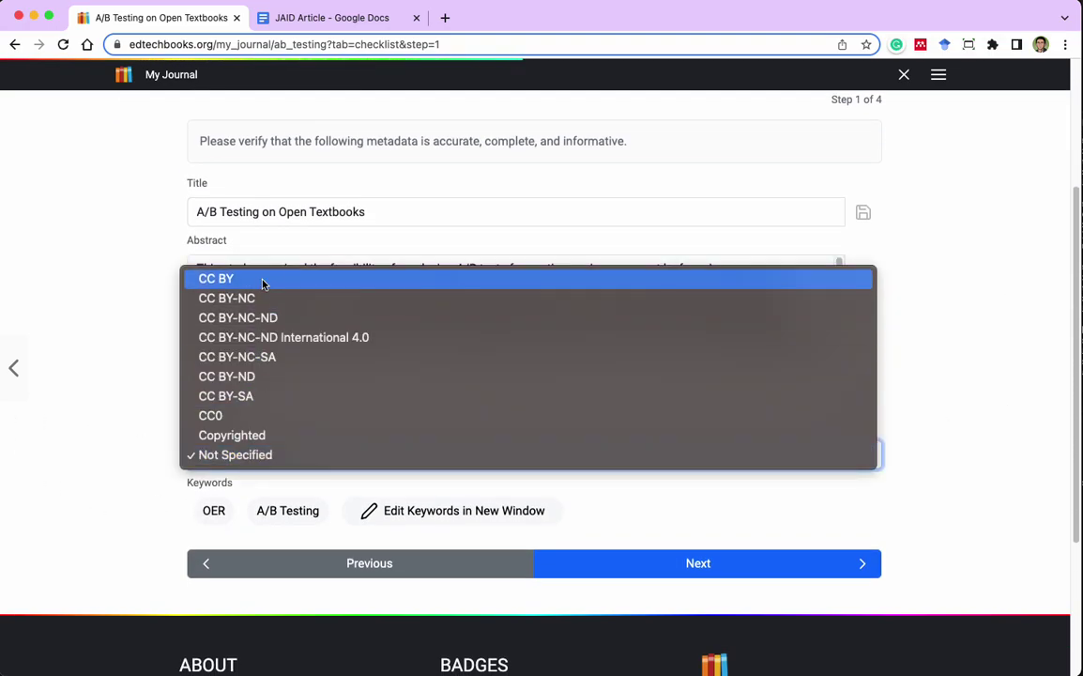
pyautogui.click(264, 279)
pyautogui.click(722, 386)
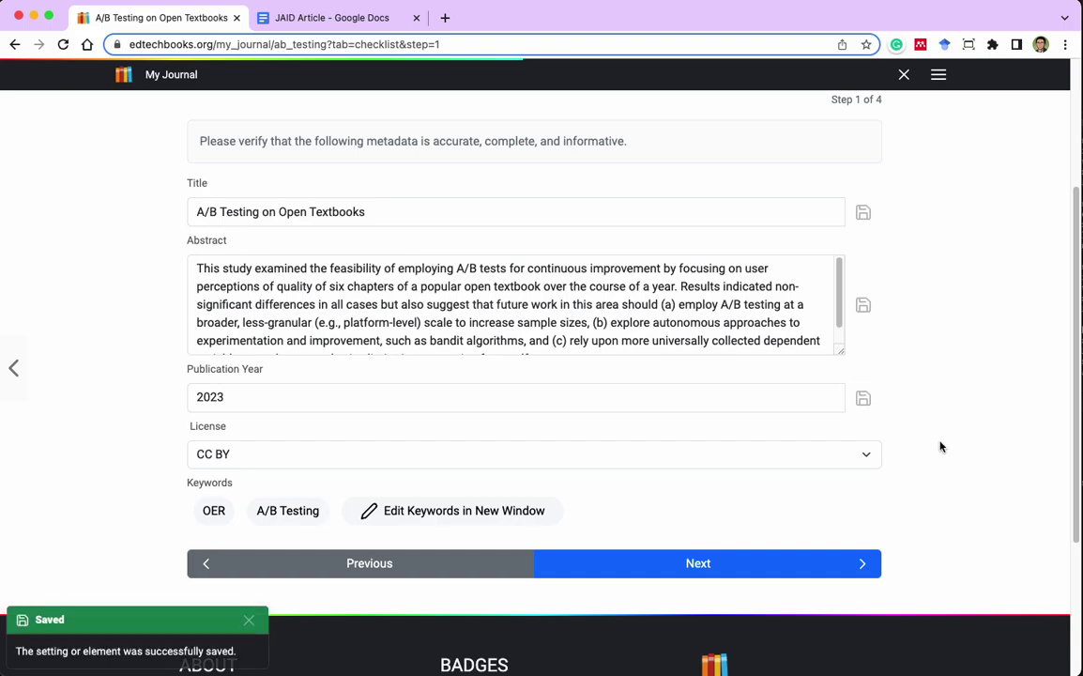
pyautogui.scroll(2, 941, 448)
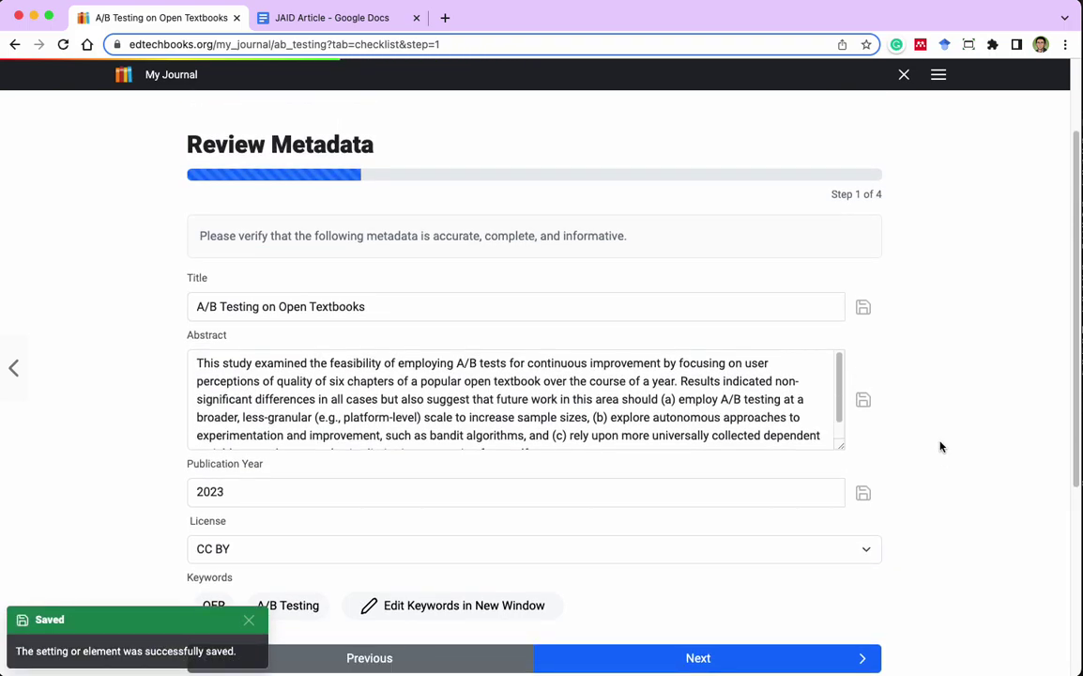
pyautogui.scroll(-3, 940, 447)
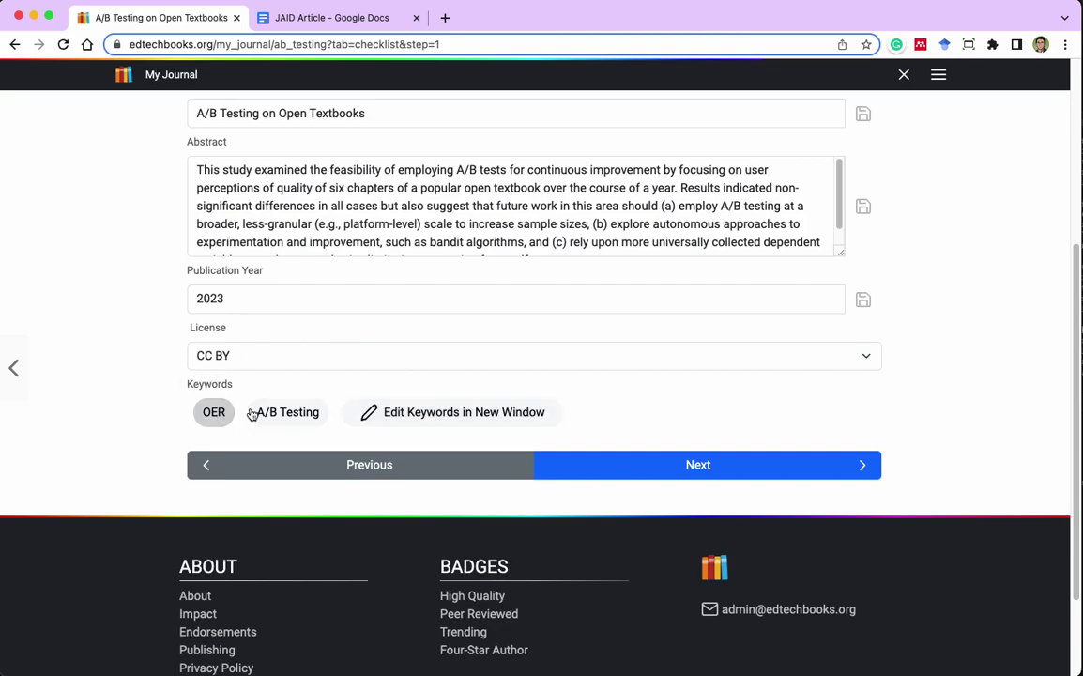
# Advance to author review and check the author order in a new tab, keeping it unchanged.
pyautogui.click(762, 469)
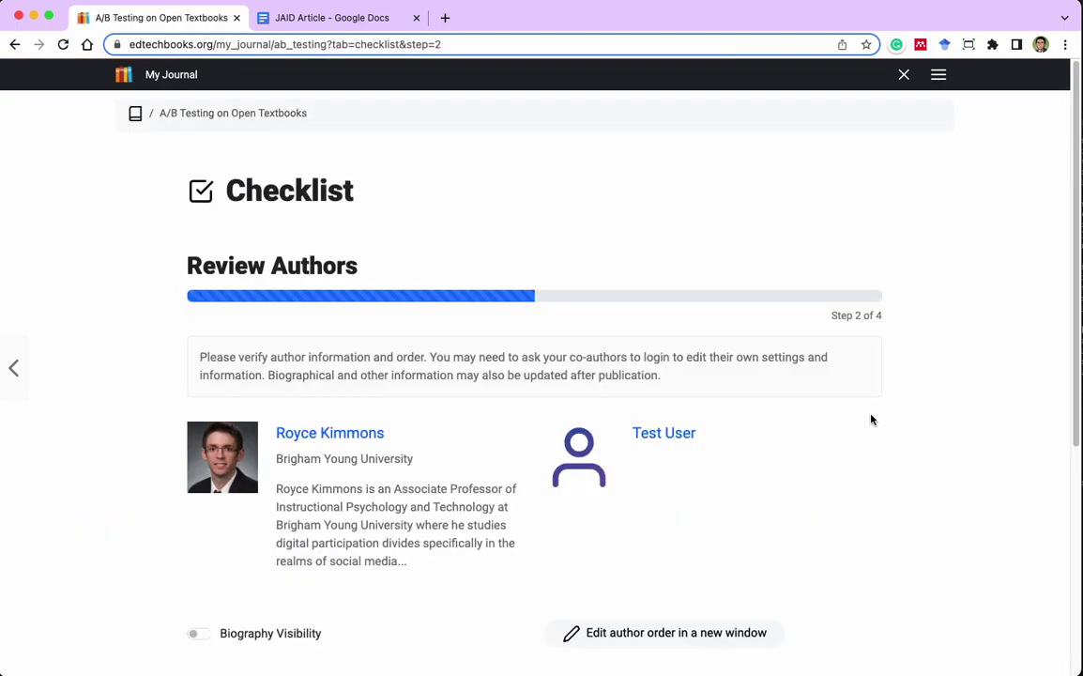
pyautogui.scroll(-2, 934, 366)
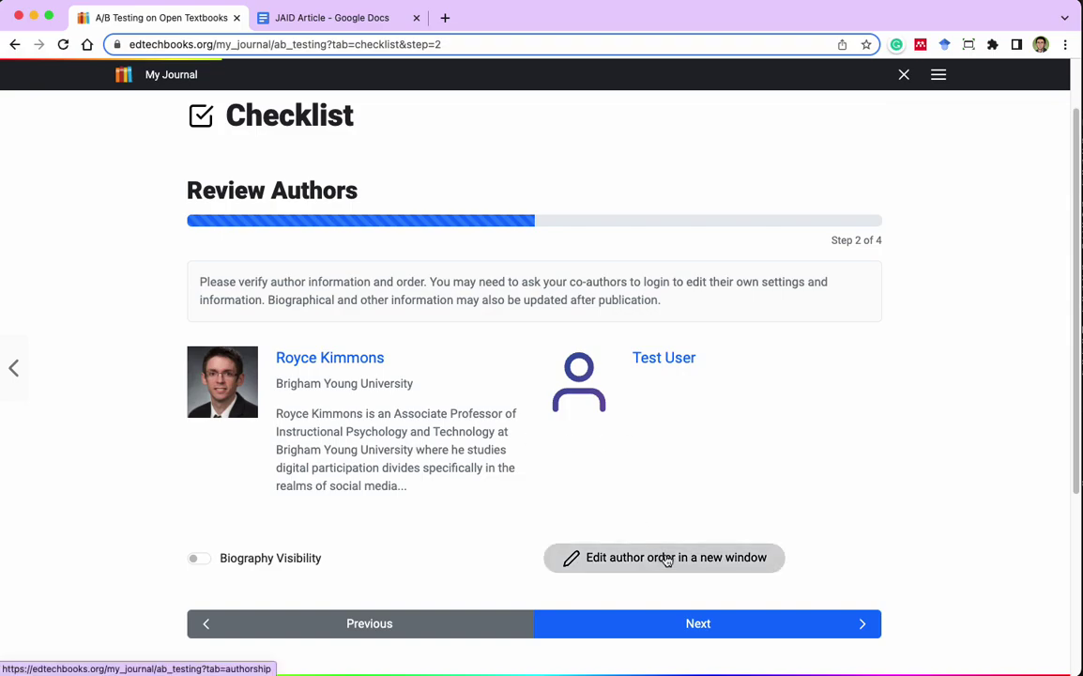
pyautogui.click(605, 557)
pyautogui.moveTo(199, 347); pyautogui.dragTo(198, 319)
# Make the author biographies visible and advance to the citation review step.
pyautogui.click(168, 17)
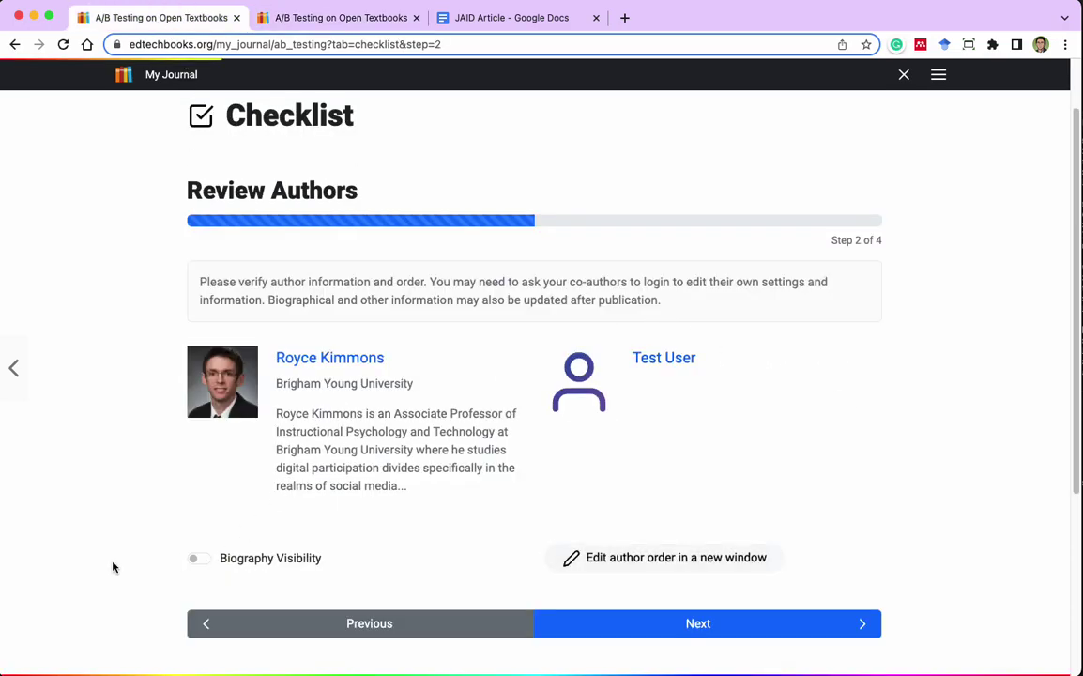
pyautogui.click(194, 557)
pyautogui.click(749, 627)
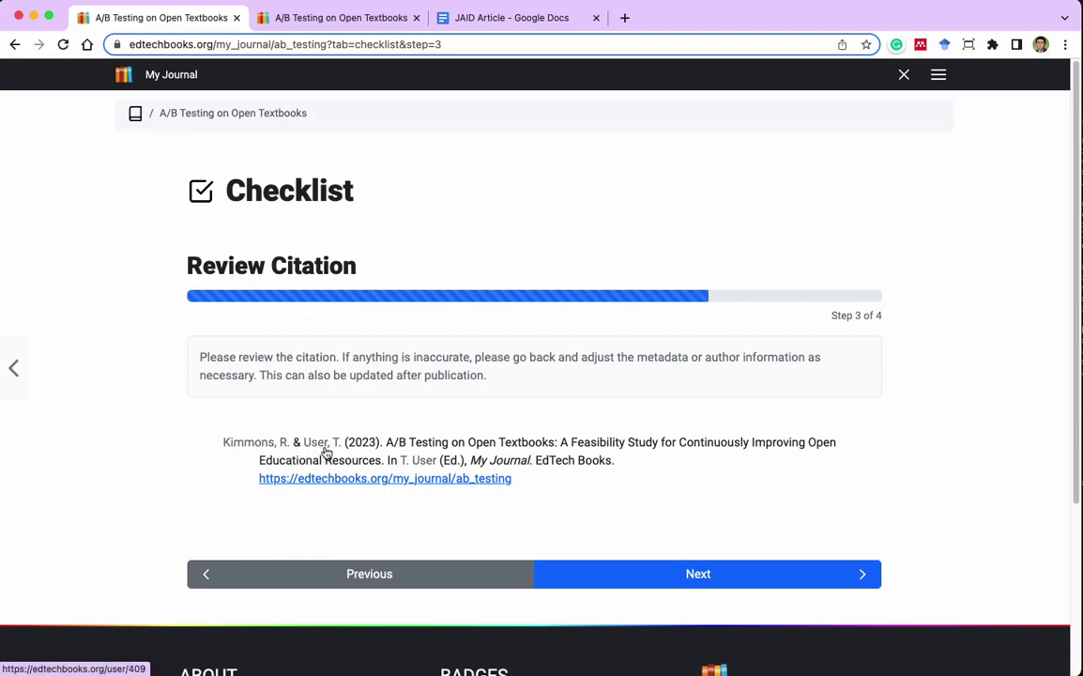
# Advance to Review Content and check the reviewer feedback in another tab.
pyautogui.click(740, 575)
pyautogui.scroll(-3, 915, 442)
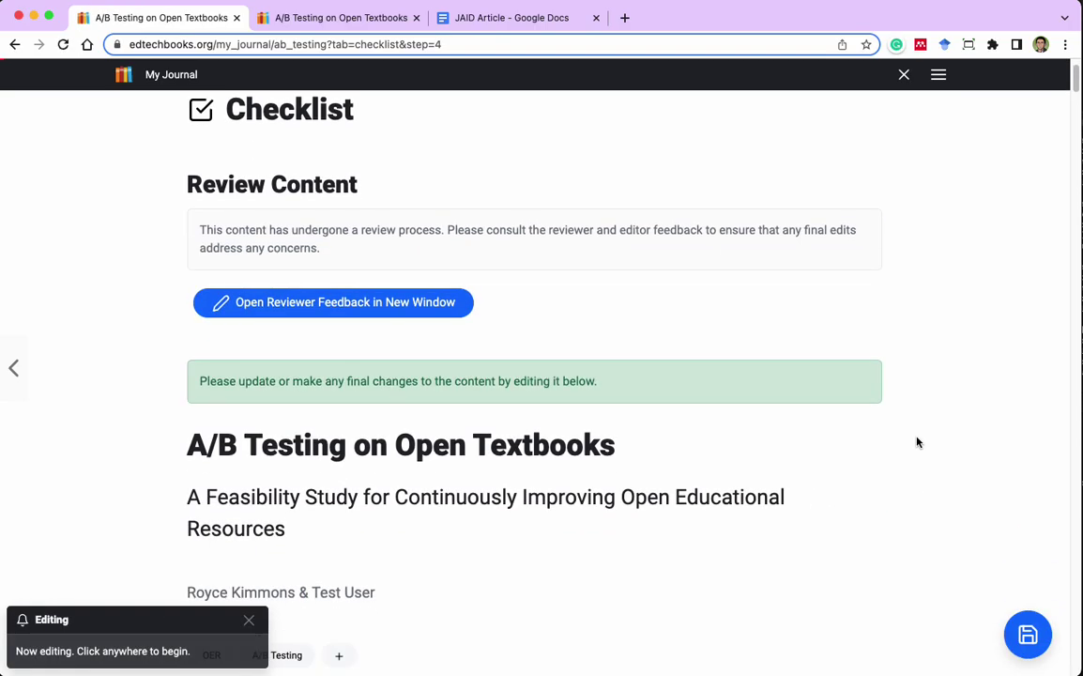
pyautogui.scroll(-7, 910, 445)
pyautogui.scroll(7, 807, 452)
pyautogui.scroll(-3, 656, 459)
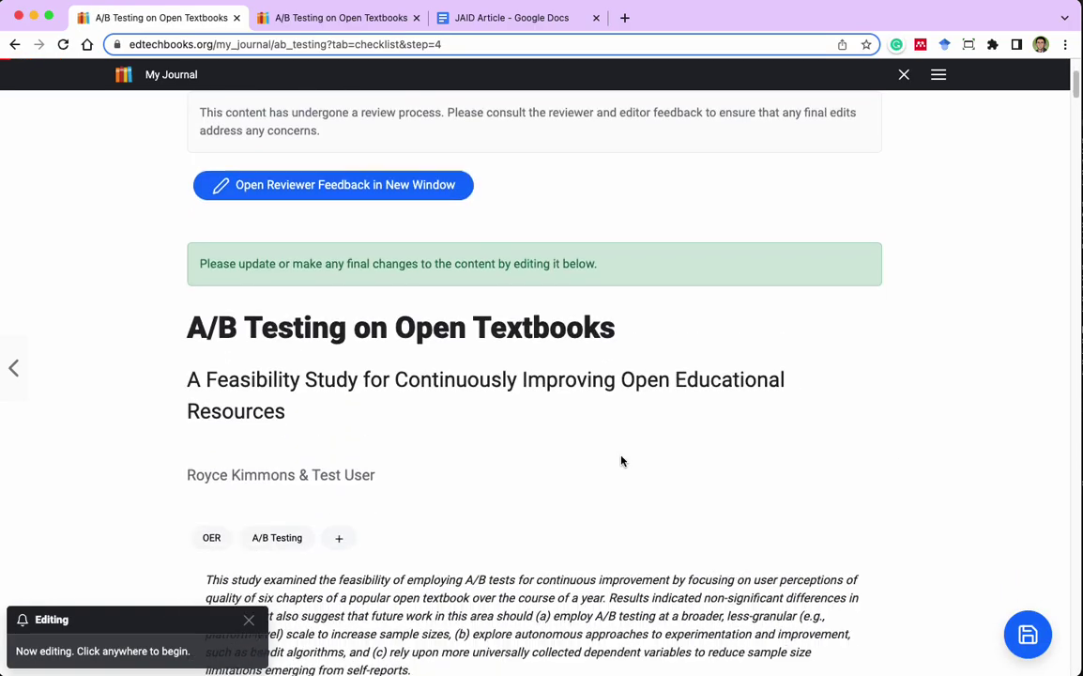
pyautogui.click(324, 577)
pyautogui.scroll(5, 596, 462)
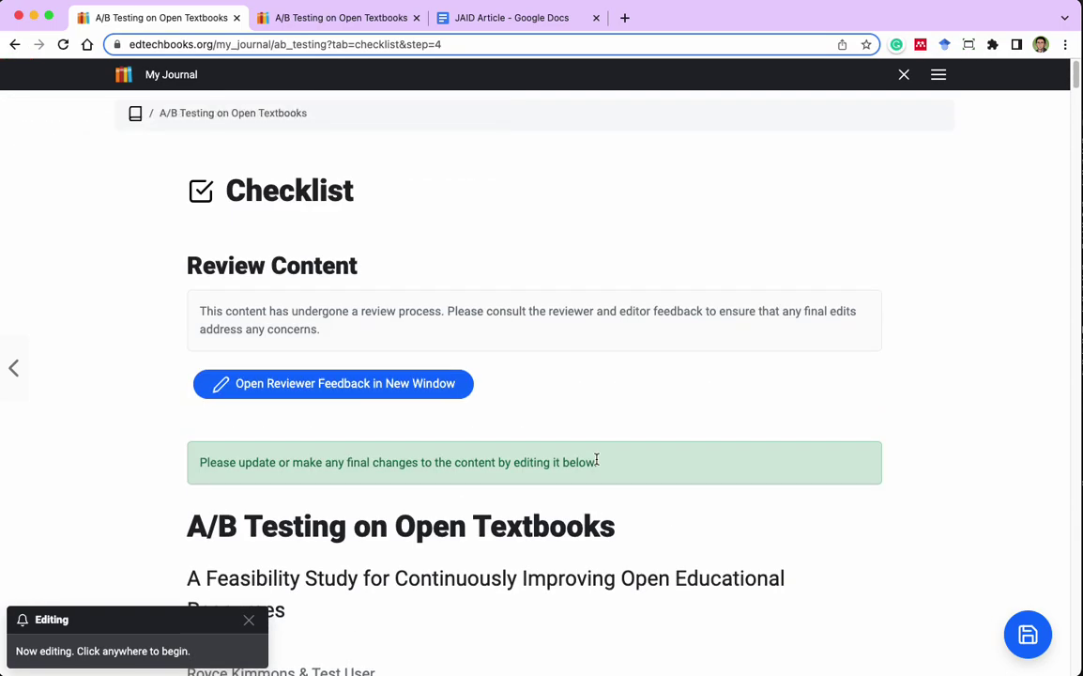
pyautogui.click(370, 384)
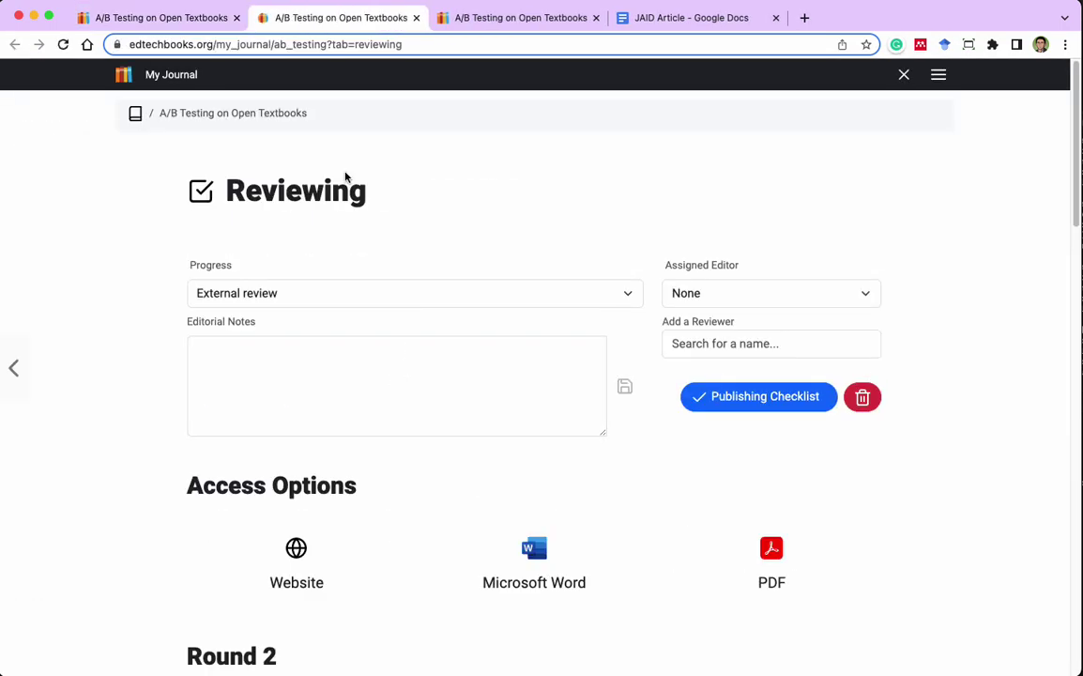
pyautogui.scroll(-8, 891, 403)
pyautogui.scroll(3, 894, 408)
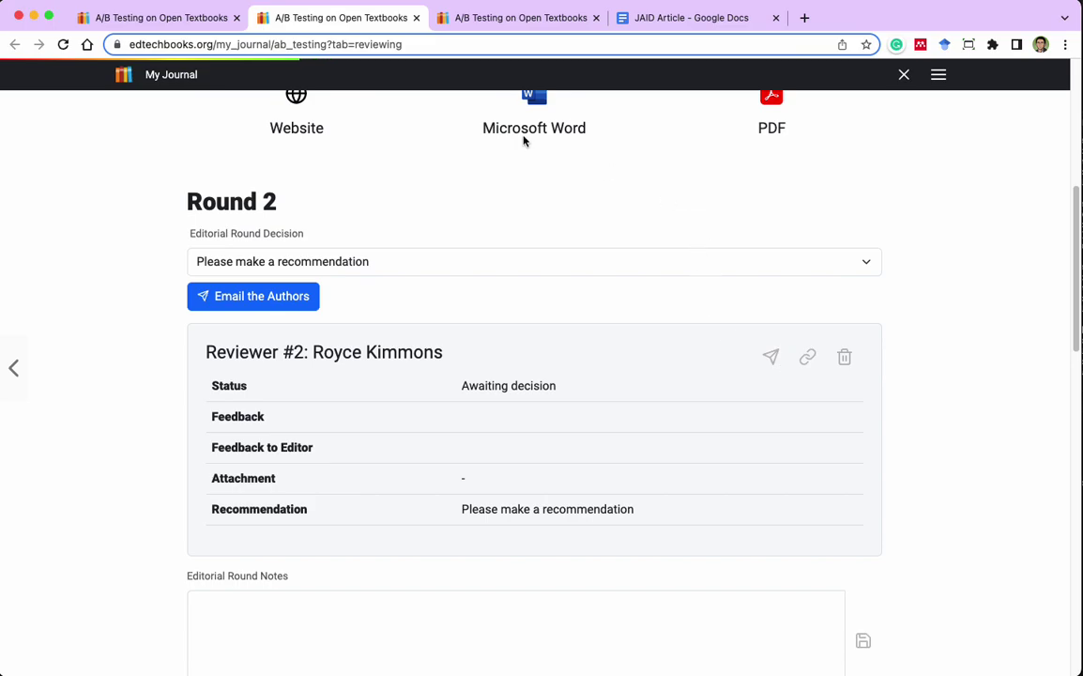
pyautogui.click(187, 16)
# Save the article content changes and mark the article Ready to Publish.
pyautogui.scroll(-10, 820, 436)
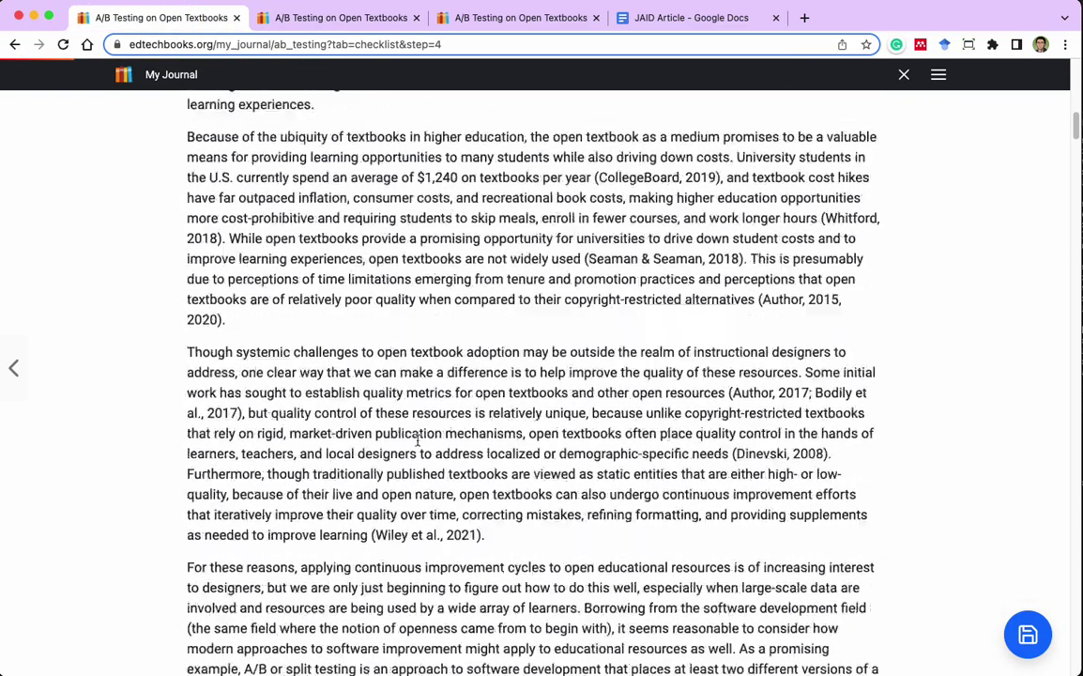
pyautogui.scroll(-10, 647, 483)
pyautogui.moveTo(1066, 261); pyautogui.dragTo(1075, 655)
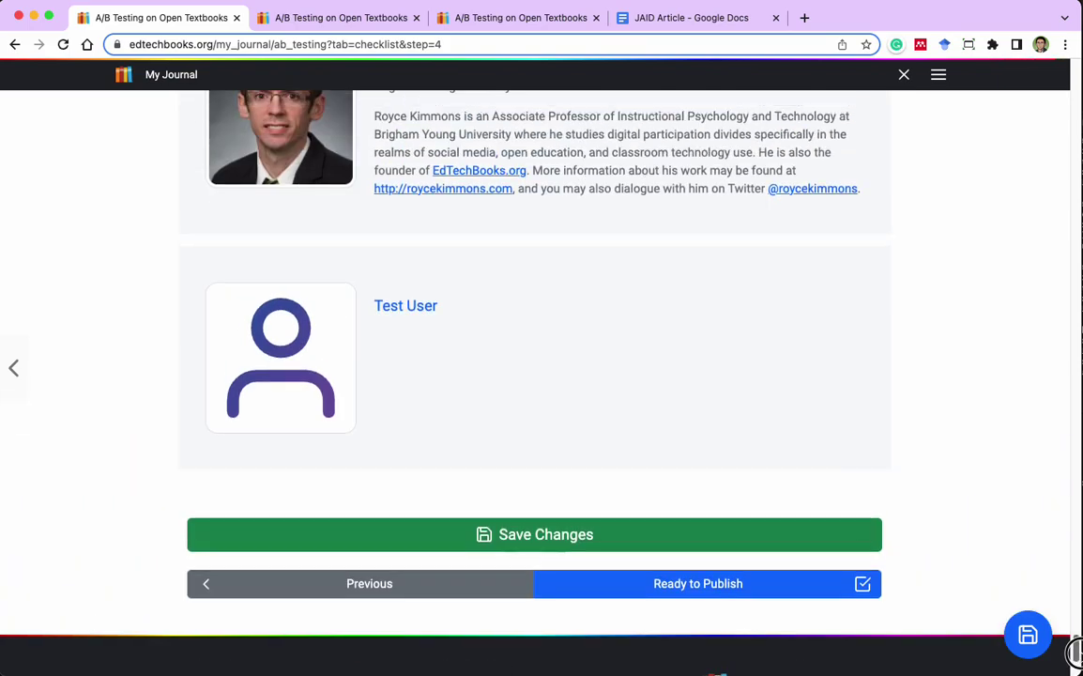
pyautogui.click(839, 546)
pyautogui.click(746, 585)
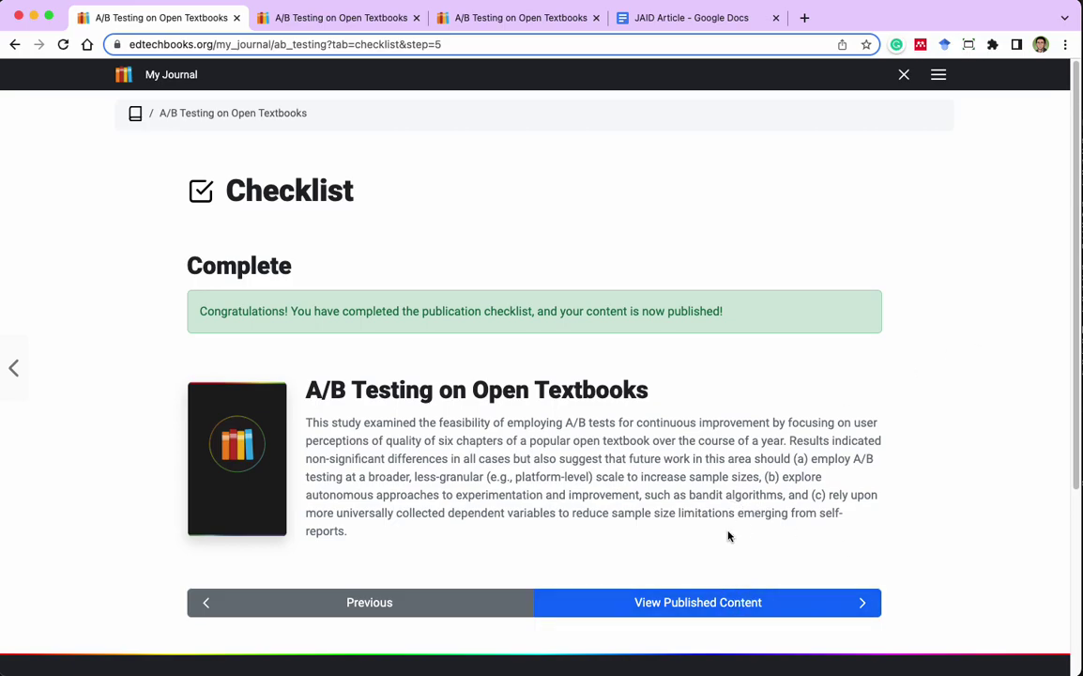
# View the published A/B Testing on Open Textbooks article, then navigate to My Journal's cover page.
pyautogui.click(715, 602)
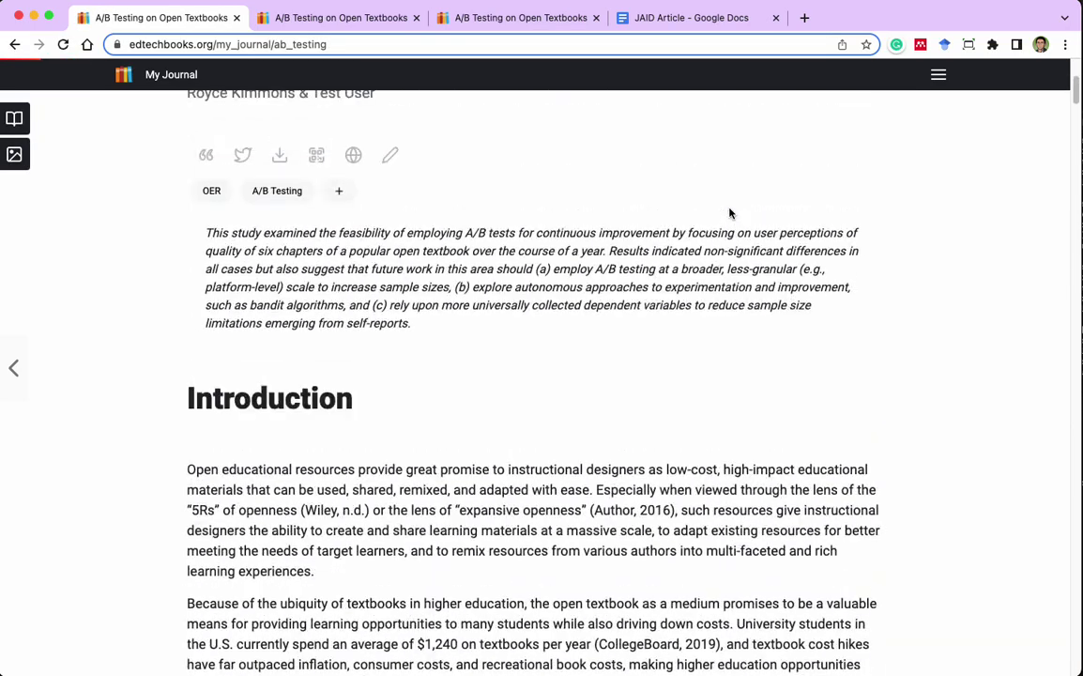
pyautogui.click(344, 19)
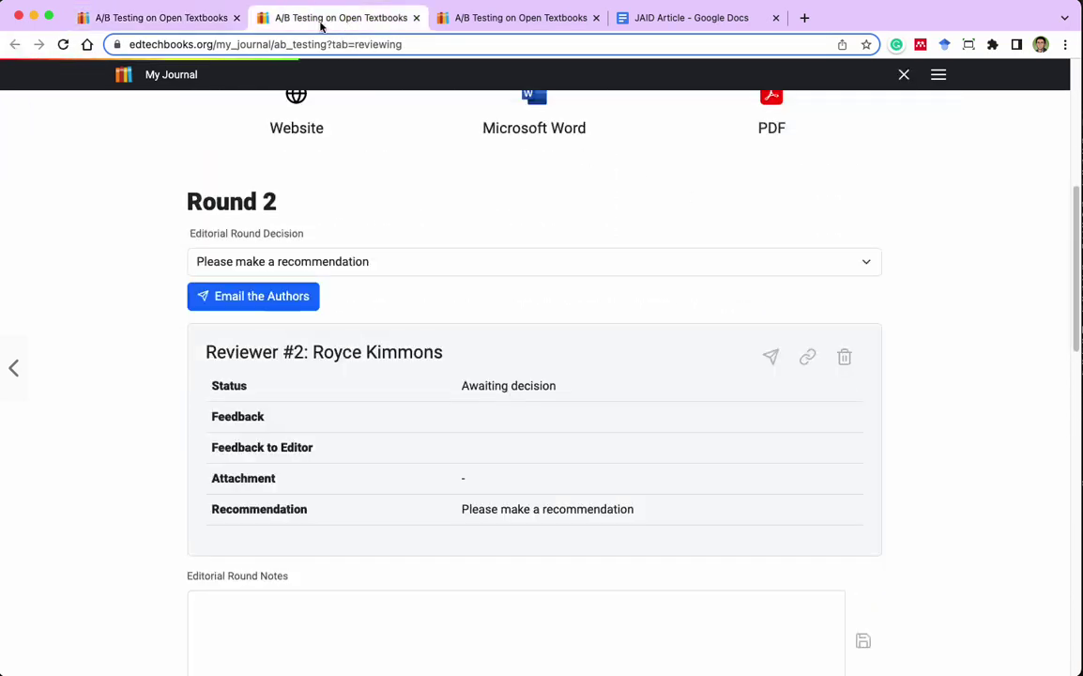
pyautogui.click(143, 75)
pyautogui.click(40, 155)
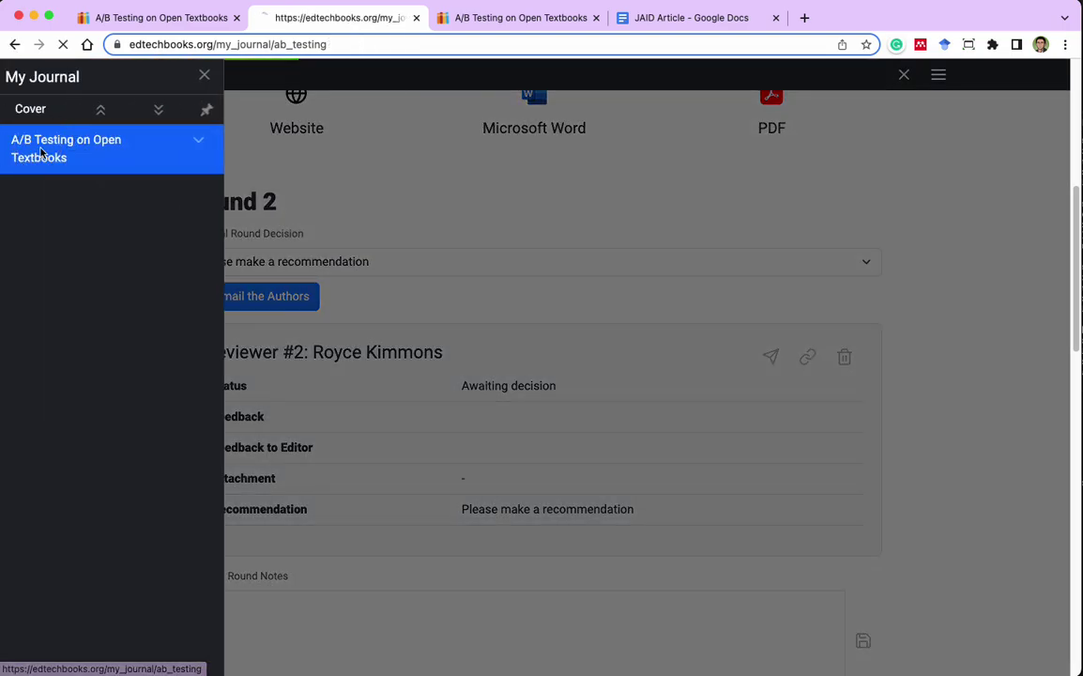
pyautogui.click(135, 114)
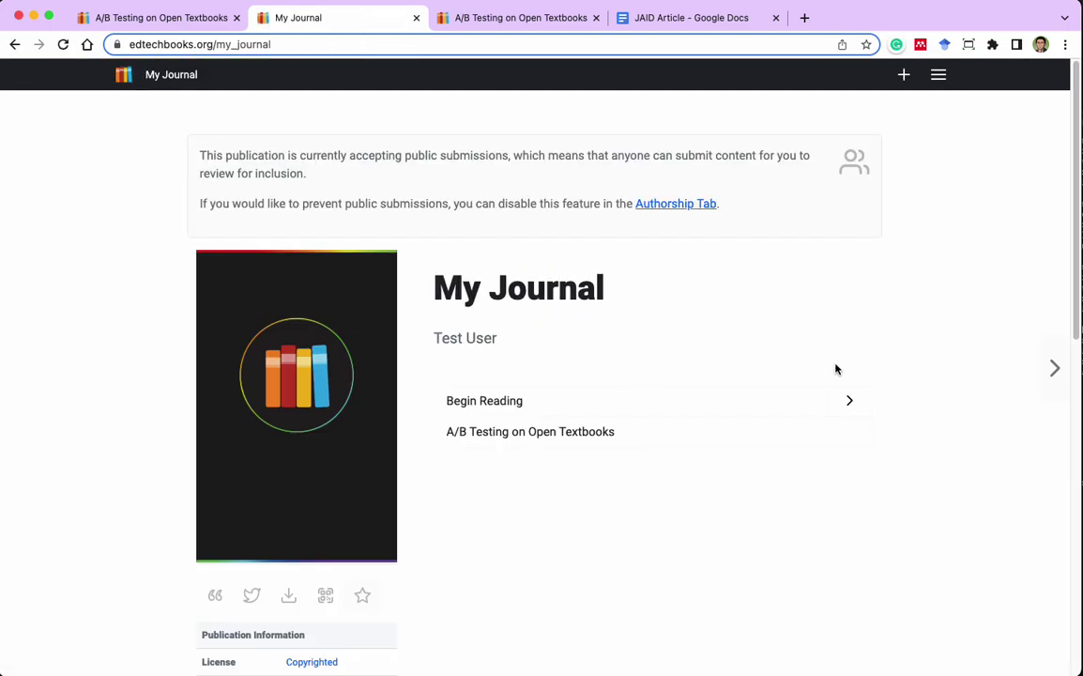